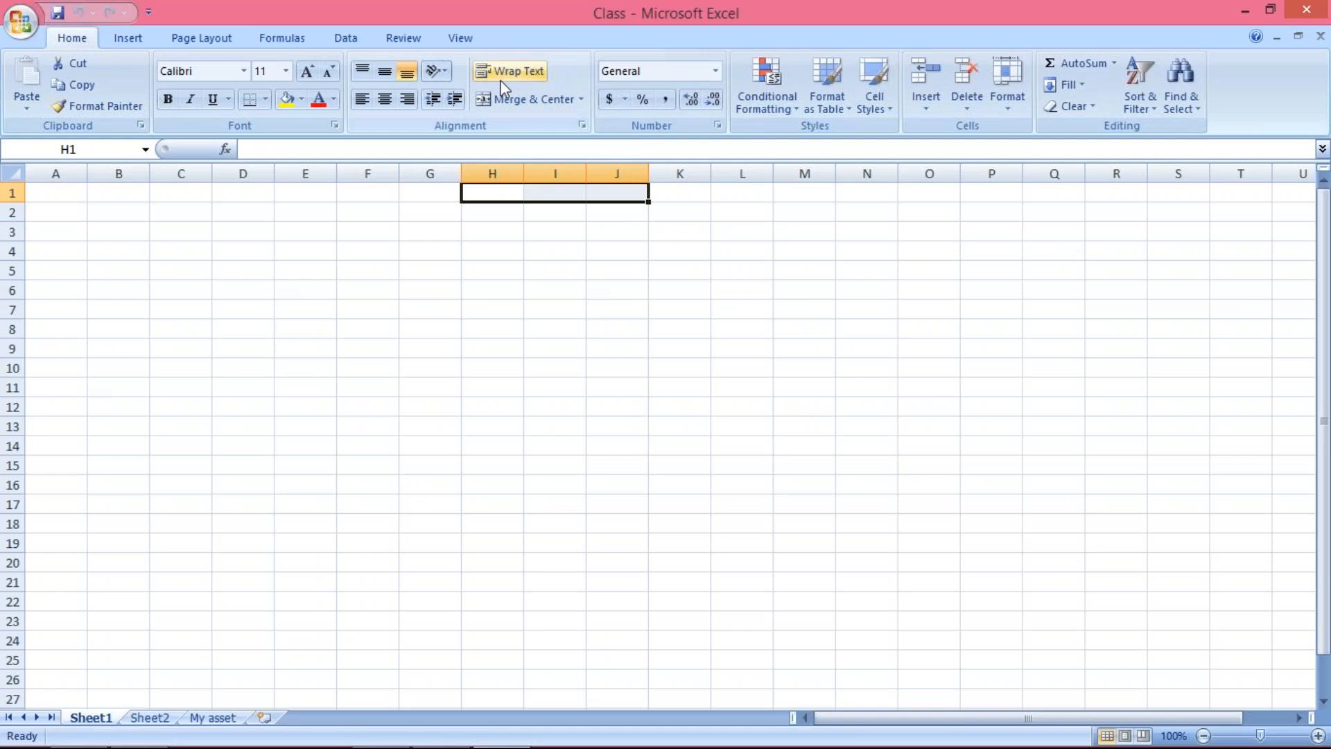
Merge and center cells H1:J1 and enter the title SUBSTITUTION in them
click(534, 99)
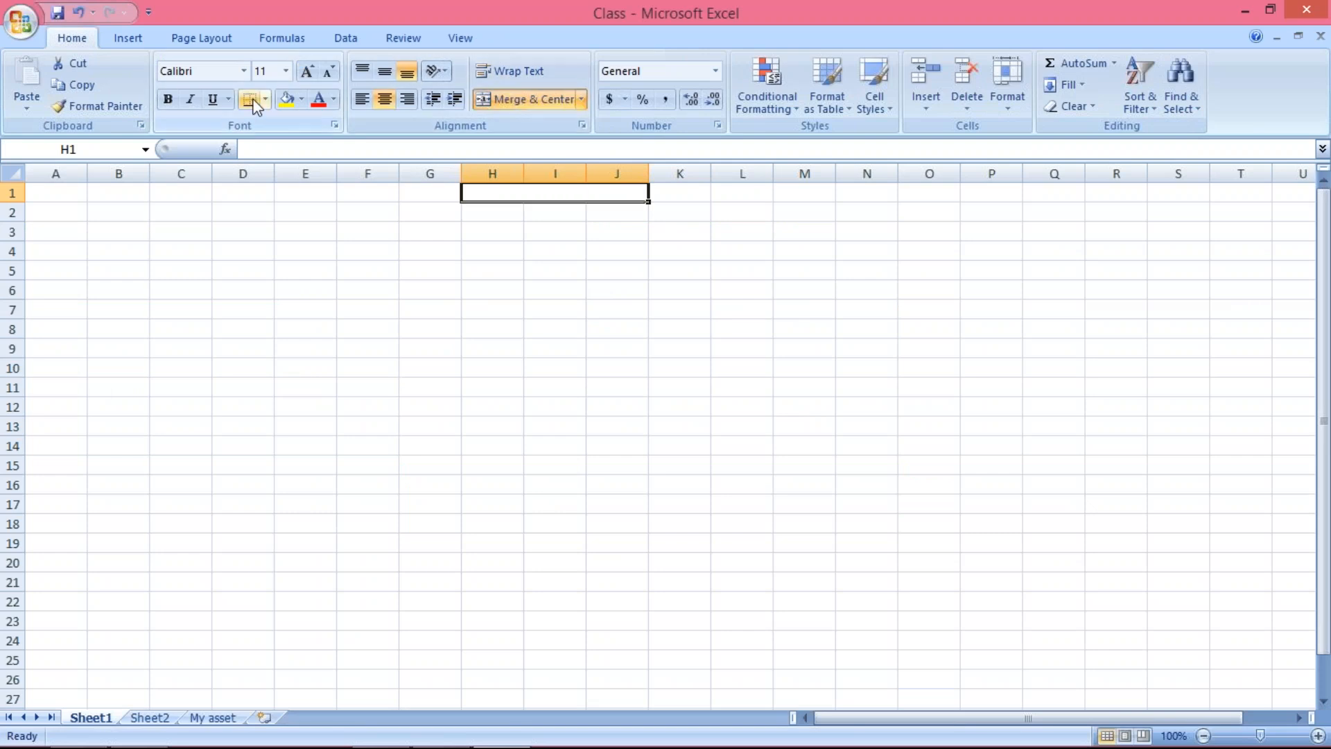
text(SUBST)
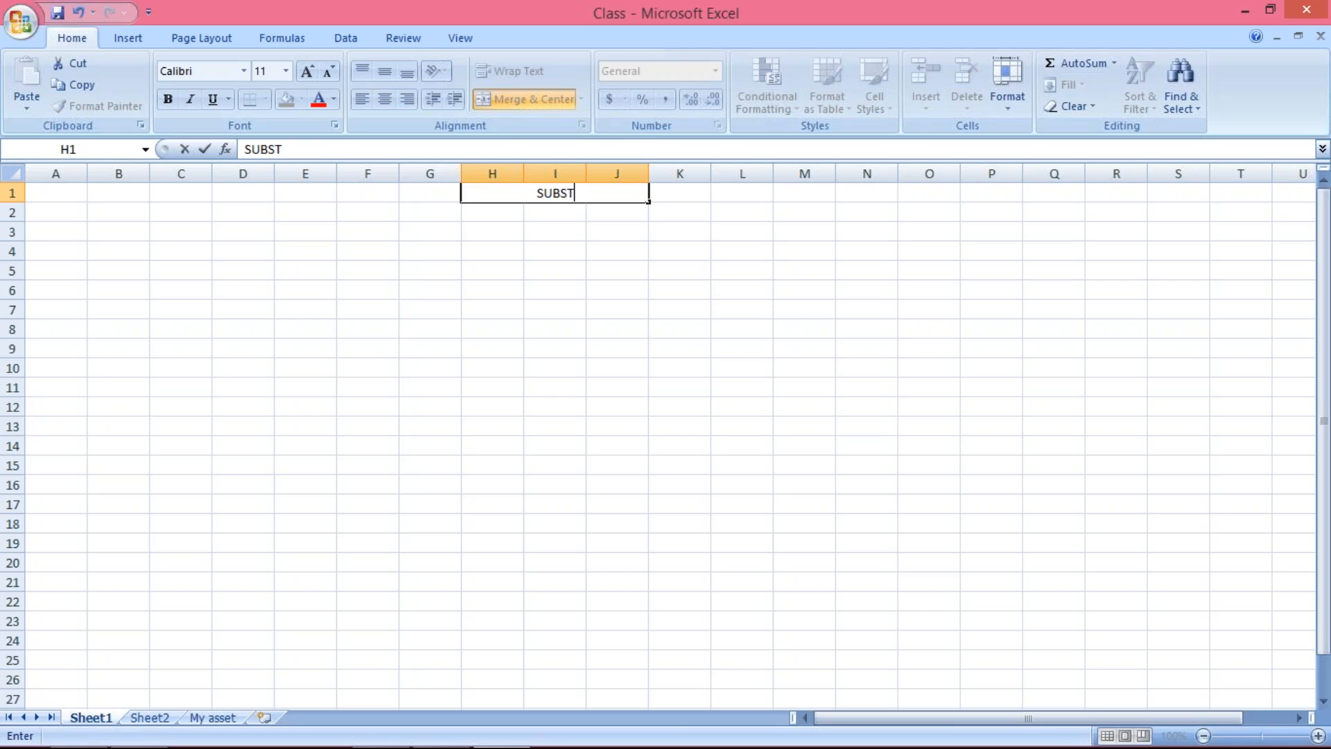
text(ITUTION)
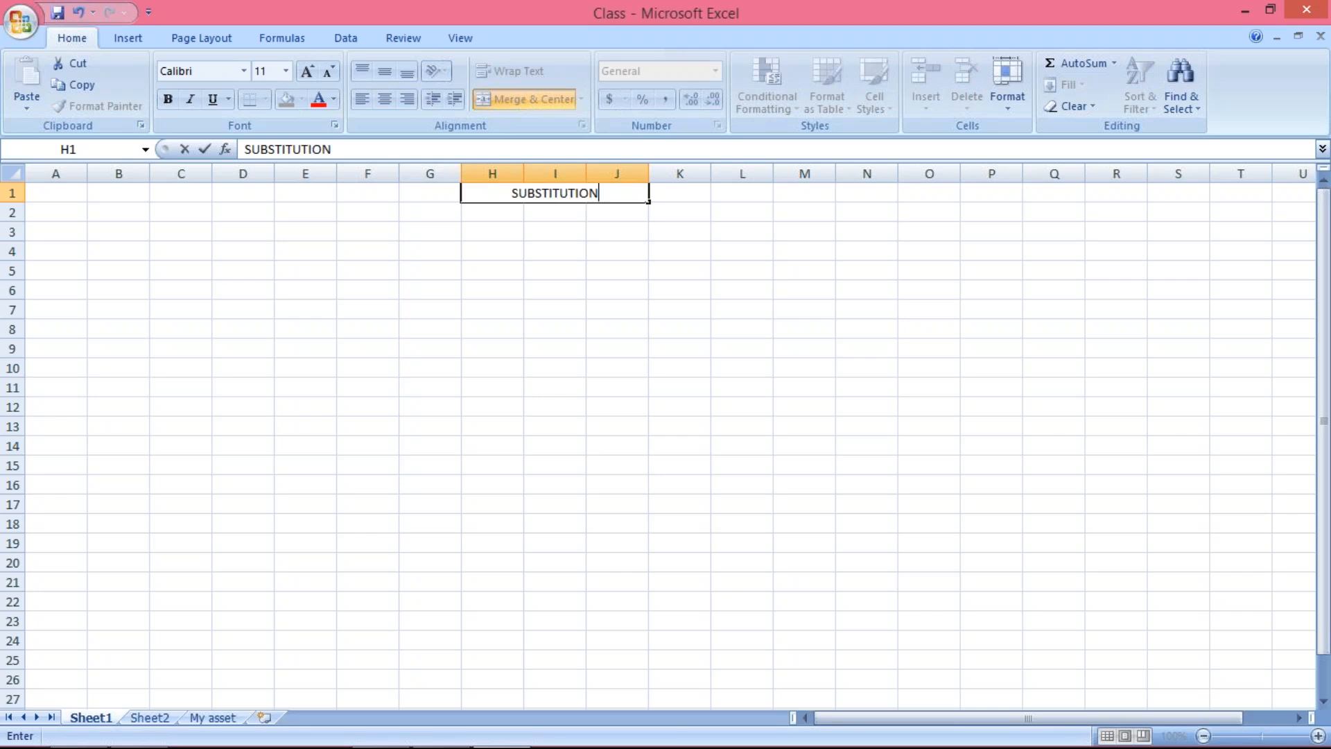
key(Return)
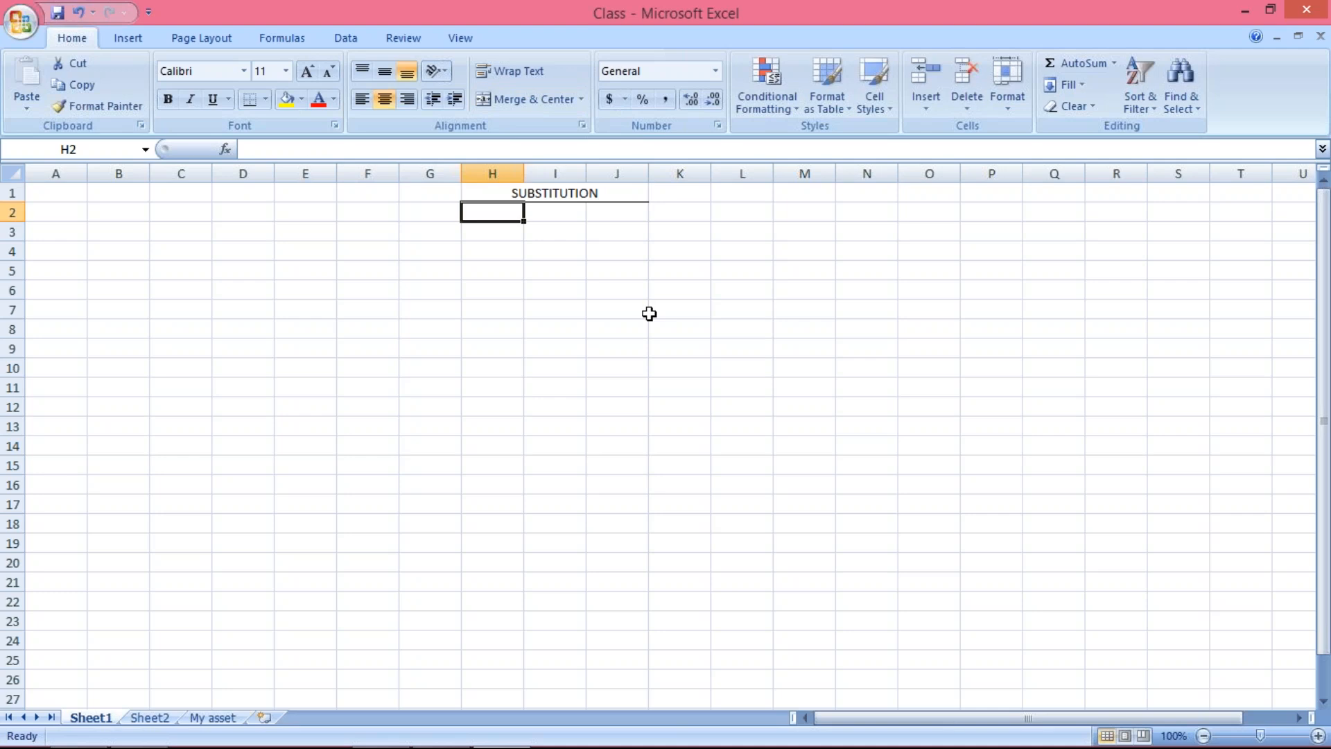
click(609, 194)
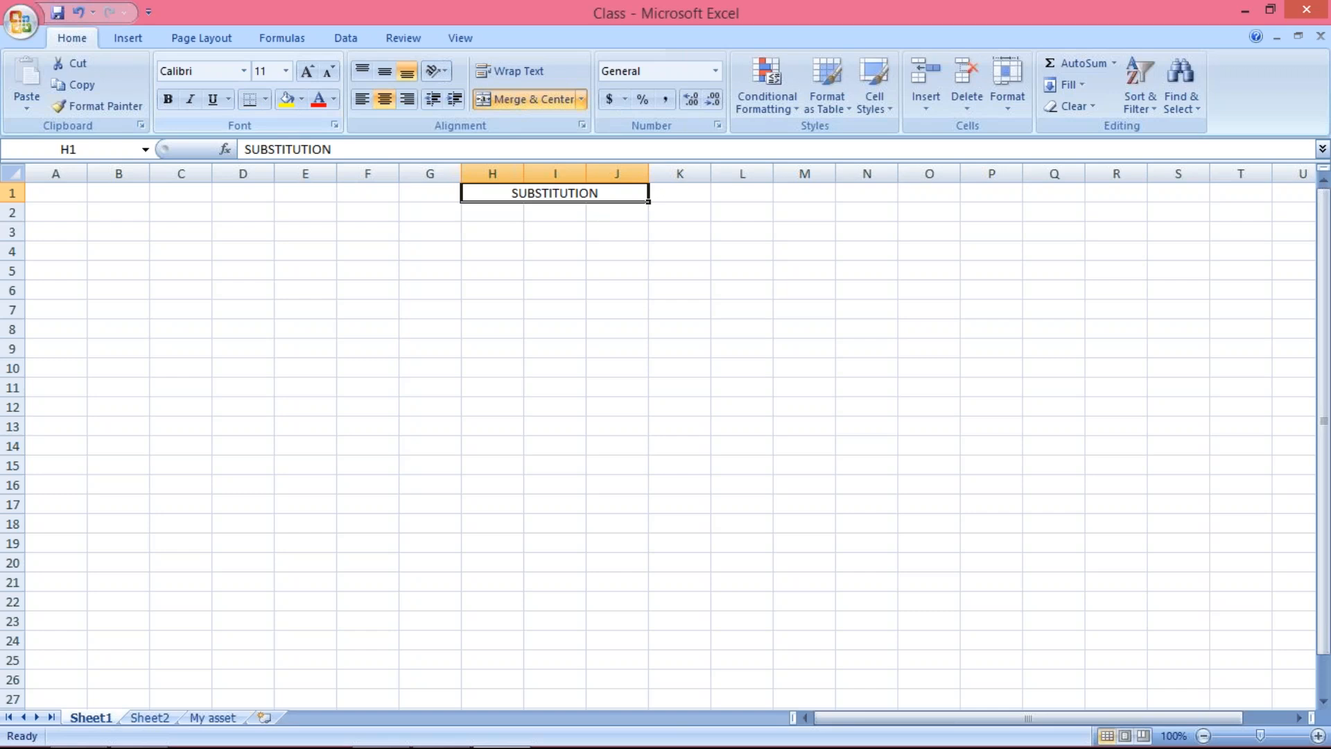
Enter "4000 (RENT)" in cell H4 and widen column H to fit the text
click(493, 254)
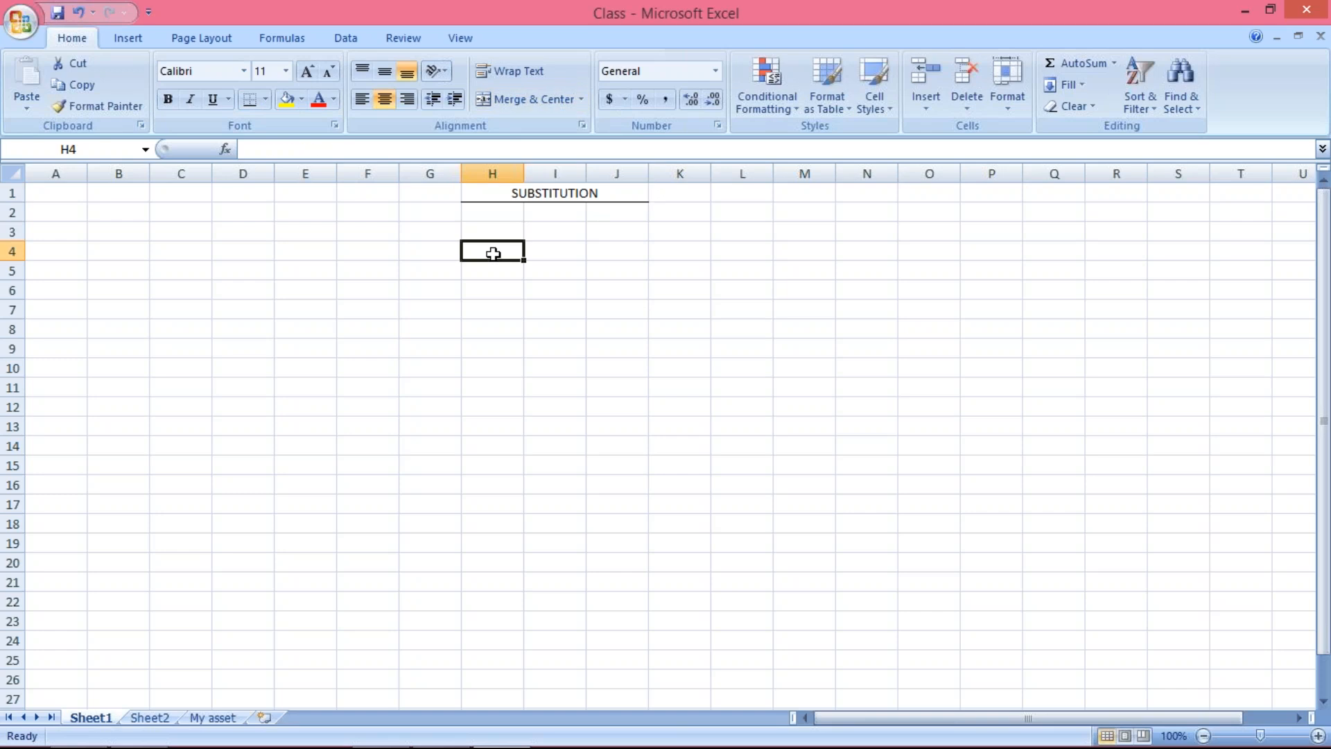
text(4000)
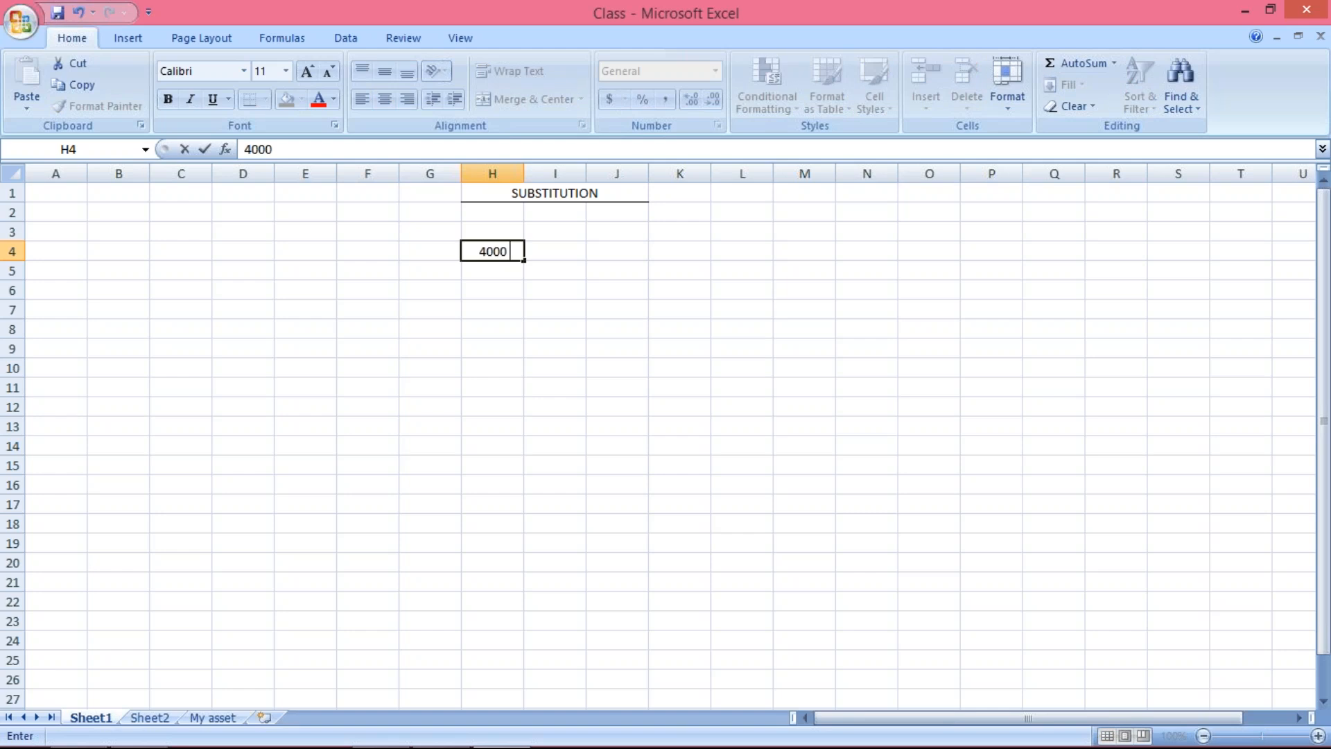
text( ())
click(508, 251)
text(RENT)
click(607, 401)
double_click(523, 174)
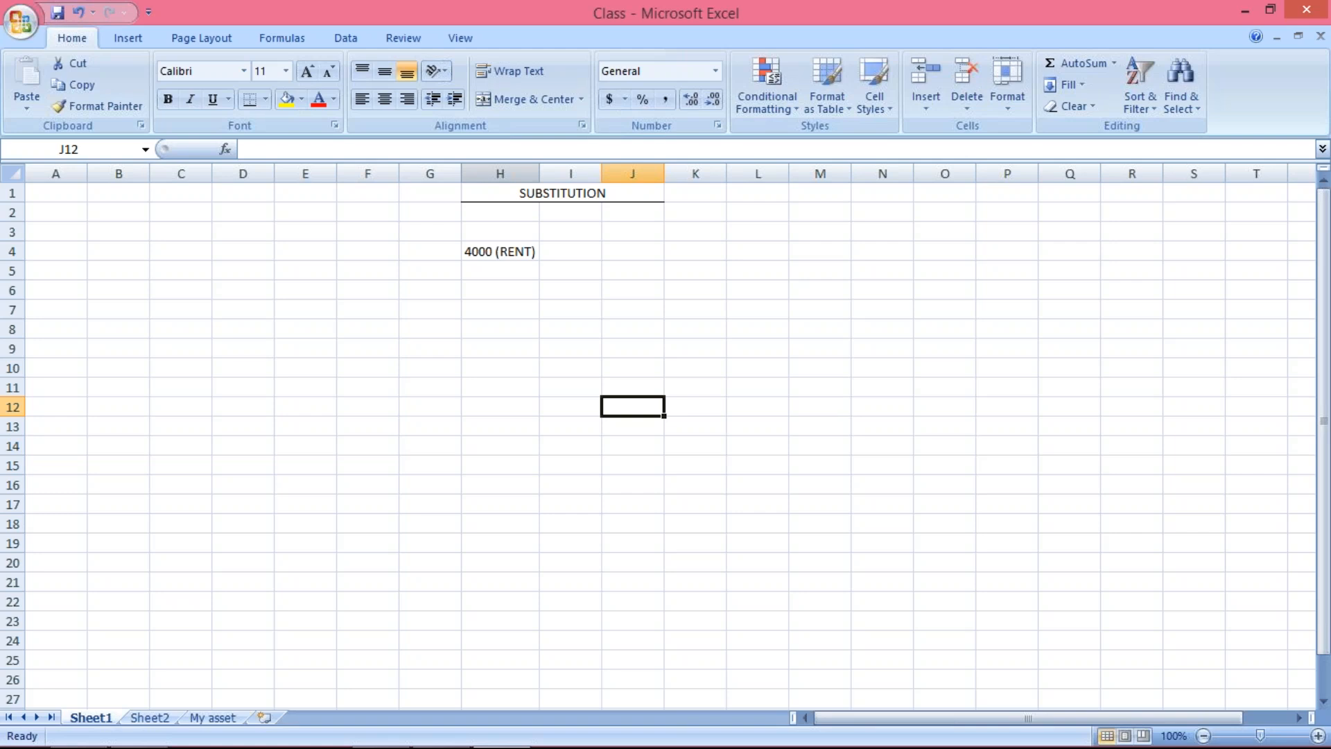
Merge and center cells I4:M4 and enter "RENT FOR CORP. OFFICE_01.10.2017" in them
drag(571, 257, 790, 249)
click(532, 98)
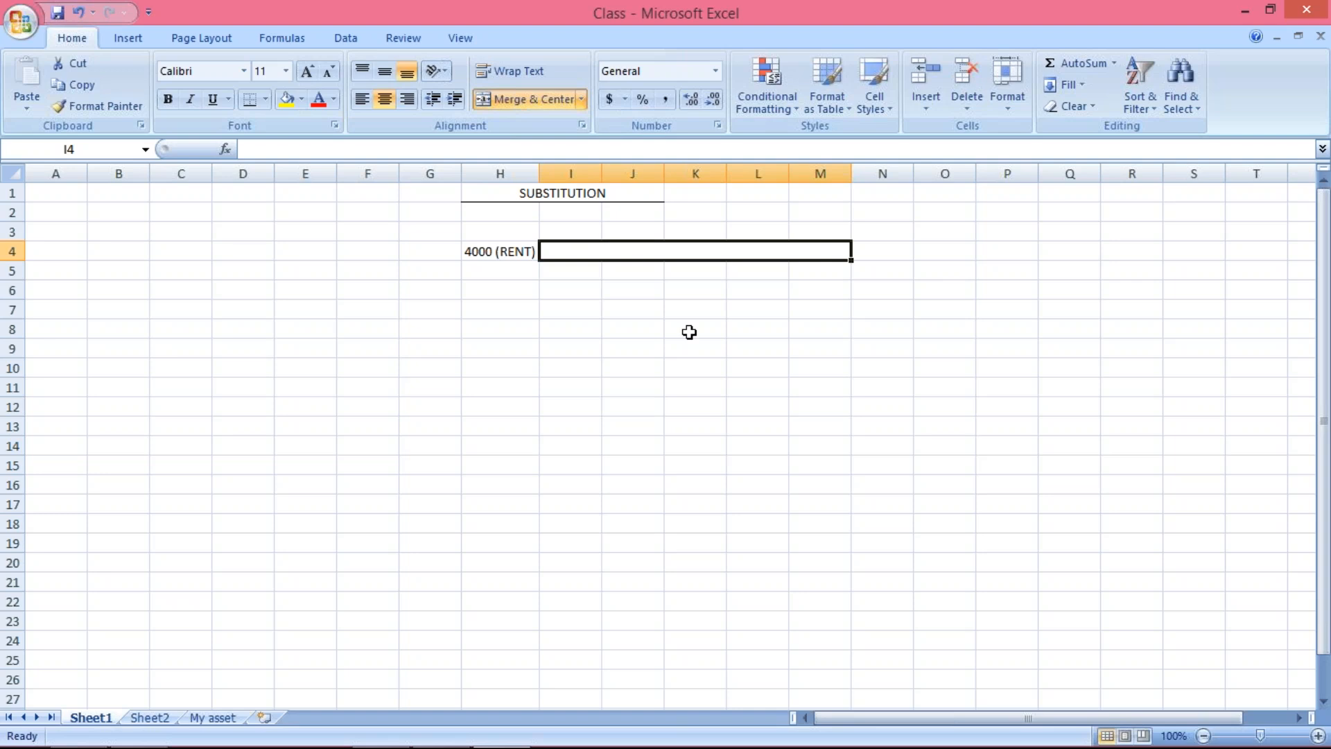
text(REN)
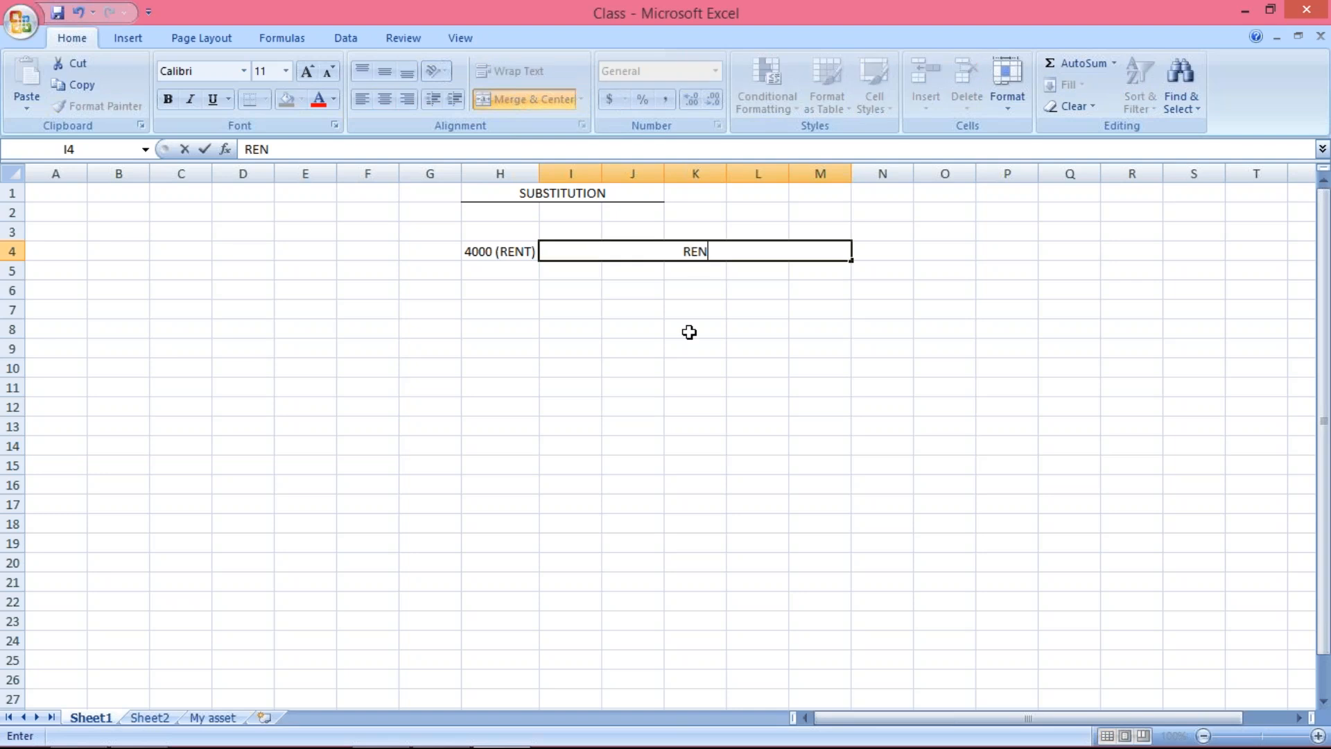
text(T FOR)
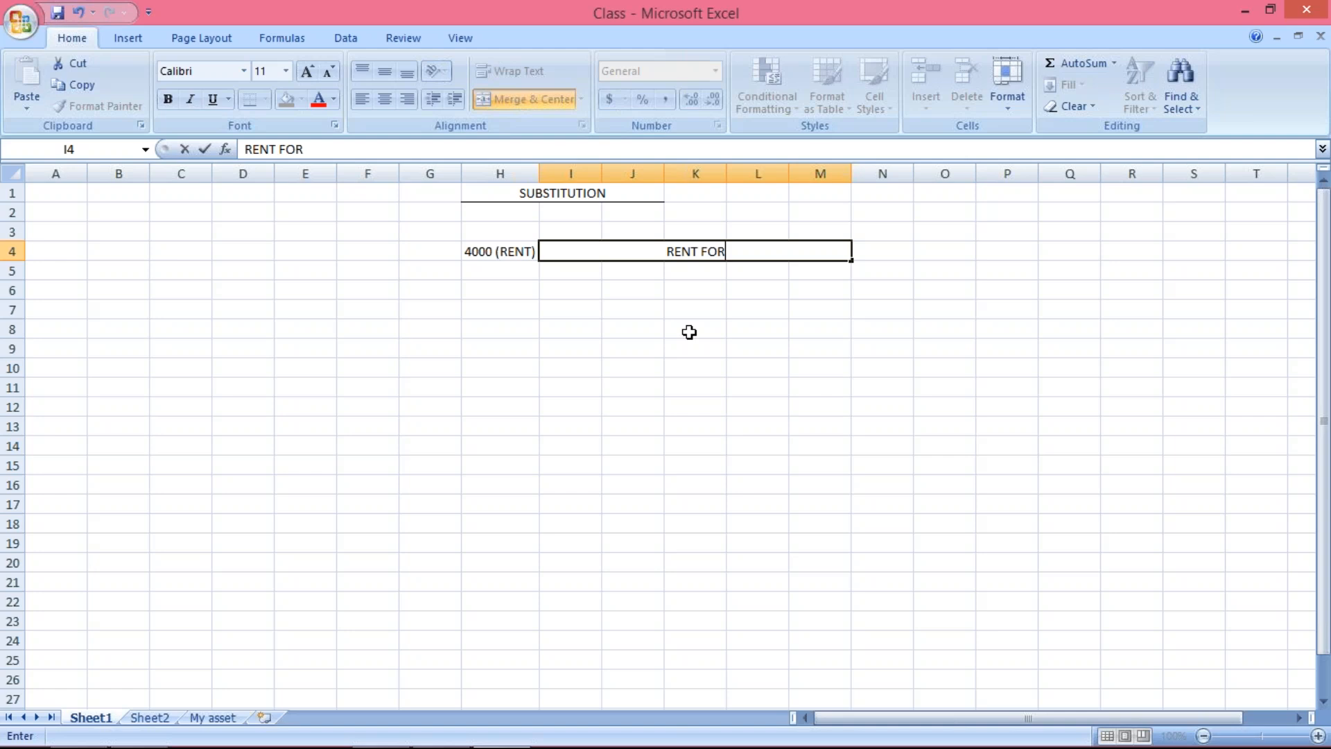
text( COR)
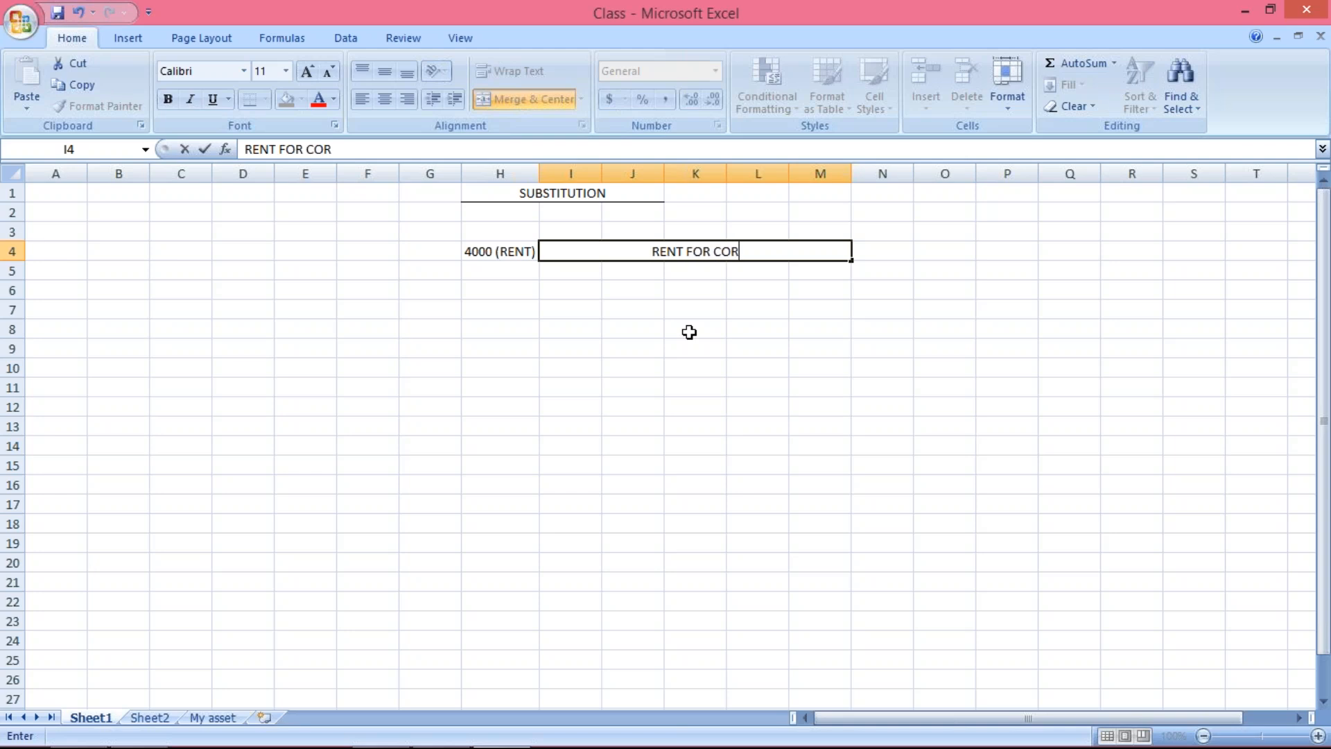
text(P. OFFICE)
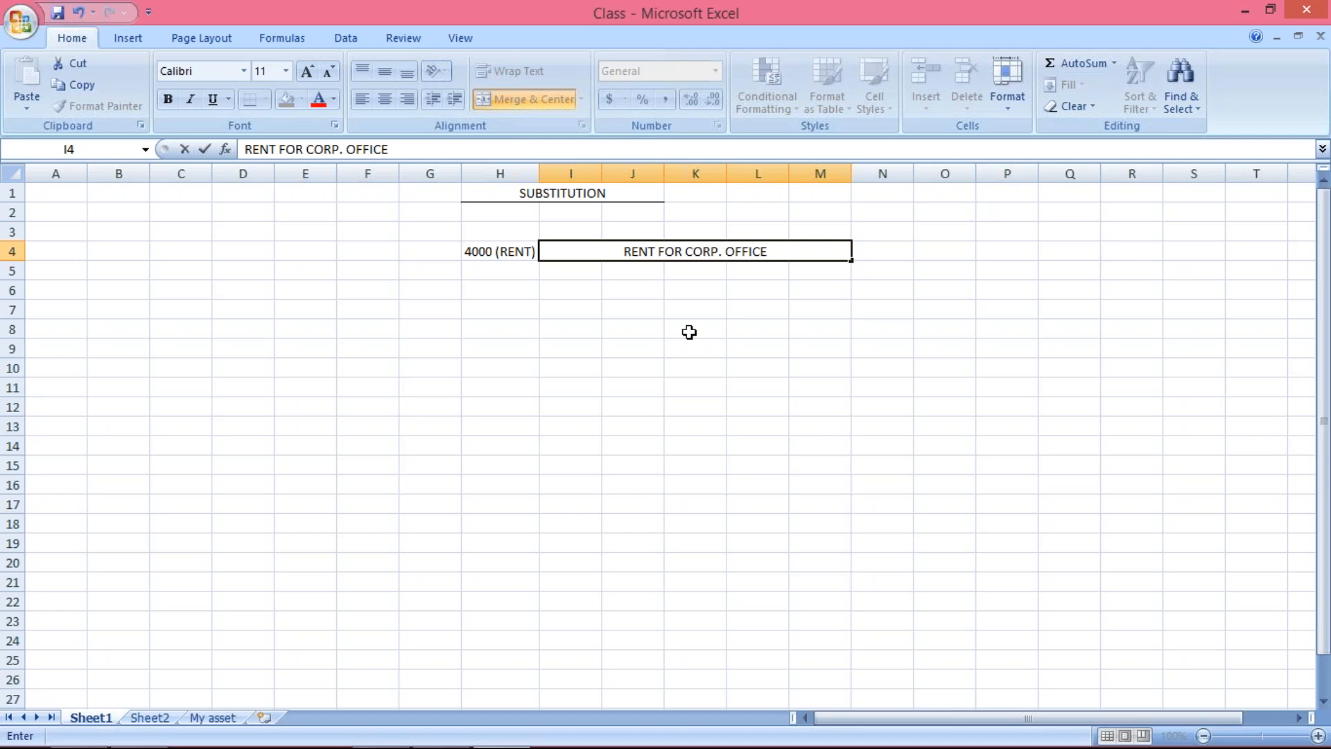
text(_01.10.2017)
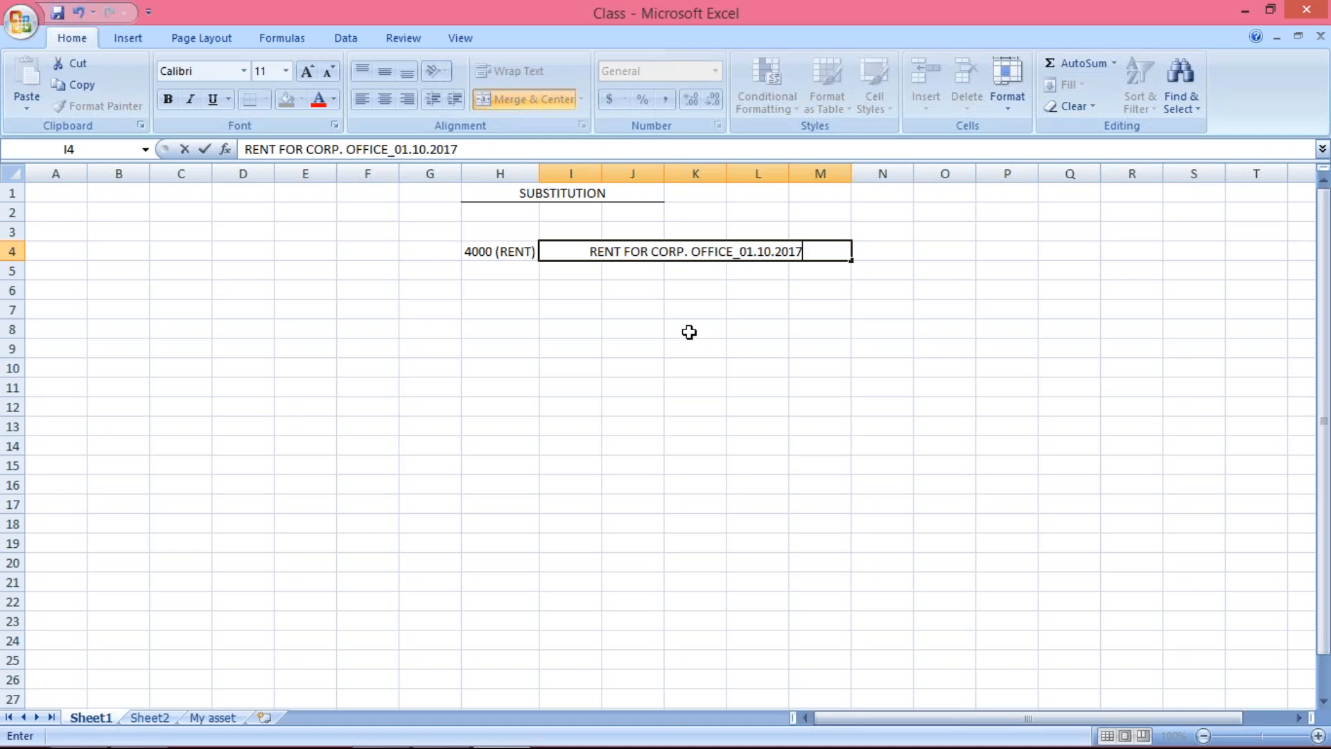
key(Return)
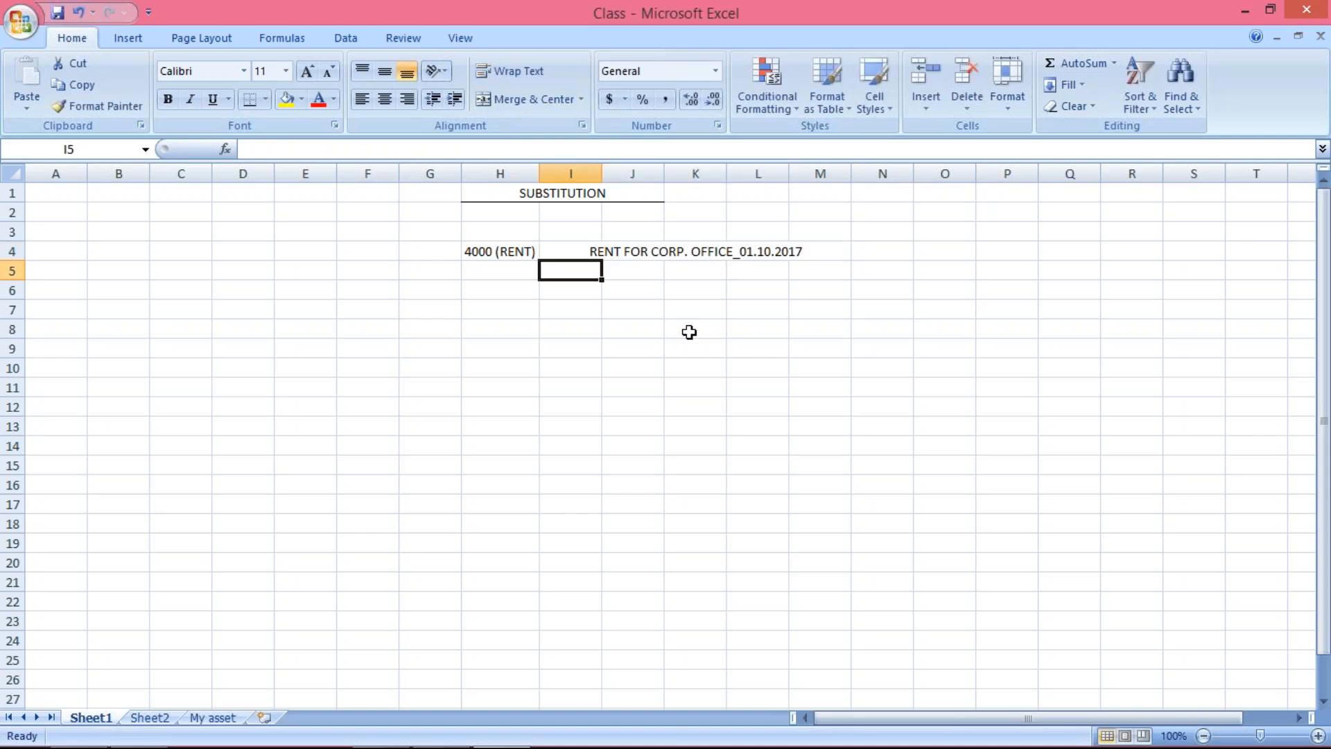
Remove the underscore and date from the rent text in I4, leaving "RENT FOR CORP. OFFICE"
click(668, 252)
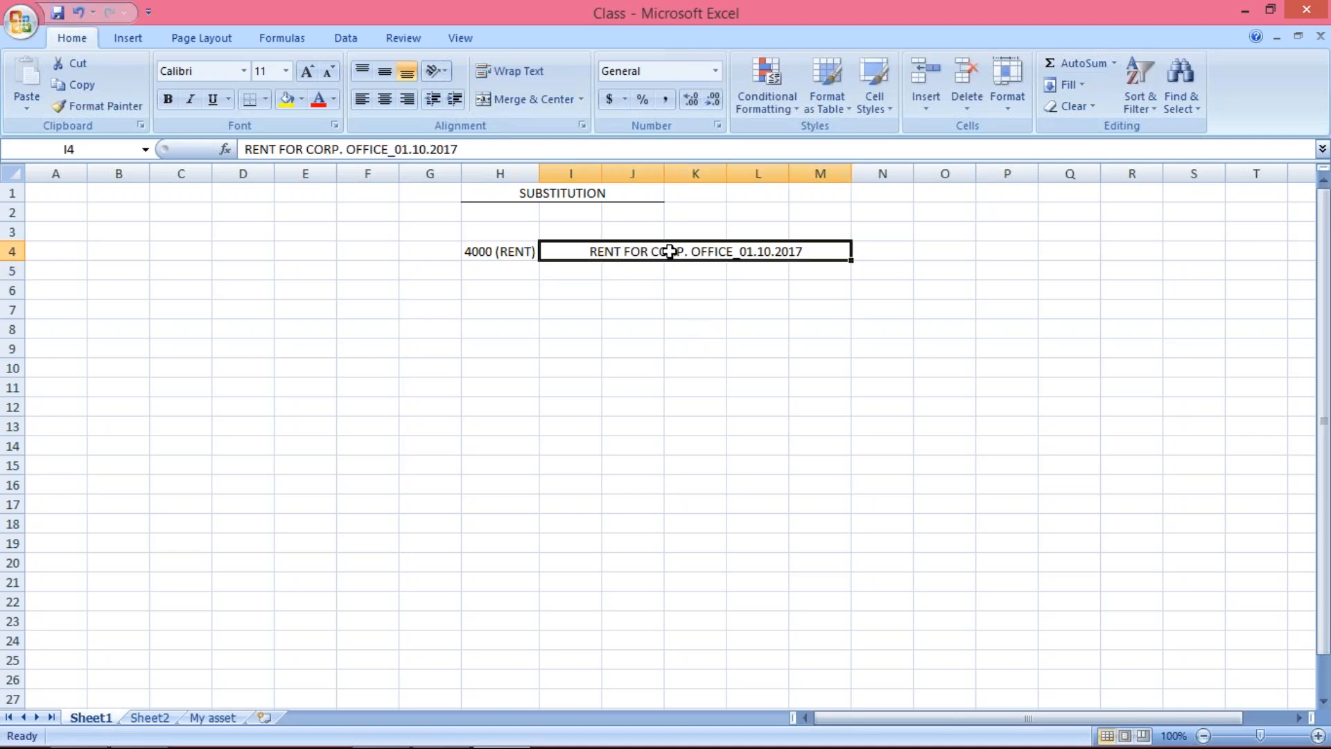
click(476, 149)
key(BackSpace)
key(BackSpace)
key(BackSpace)
key(BackSpace)
key(BackSpace)
key(BackSpace)
key(BackSpace)
key(BackSpace)
key(BackSpace)
key(BackSpace)
key(BackSpace)
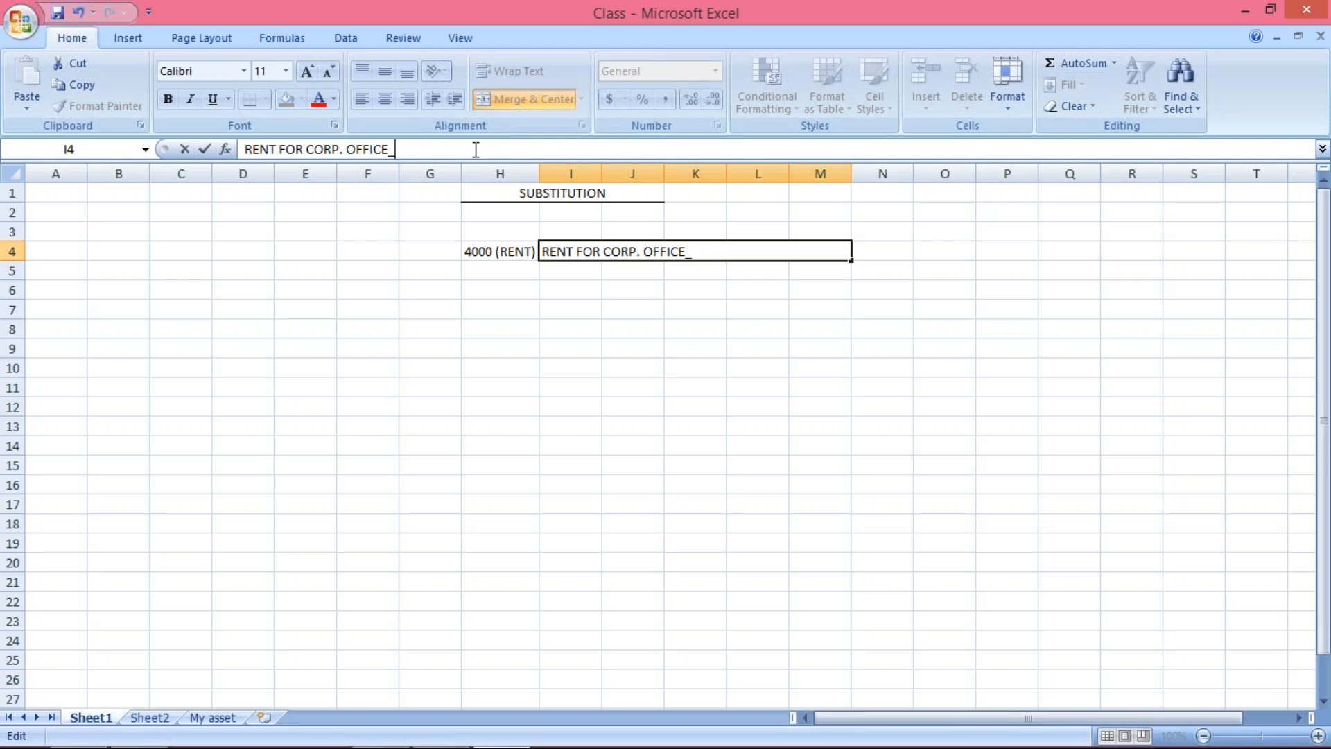
key(Return)
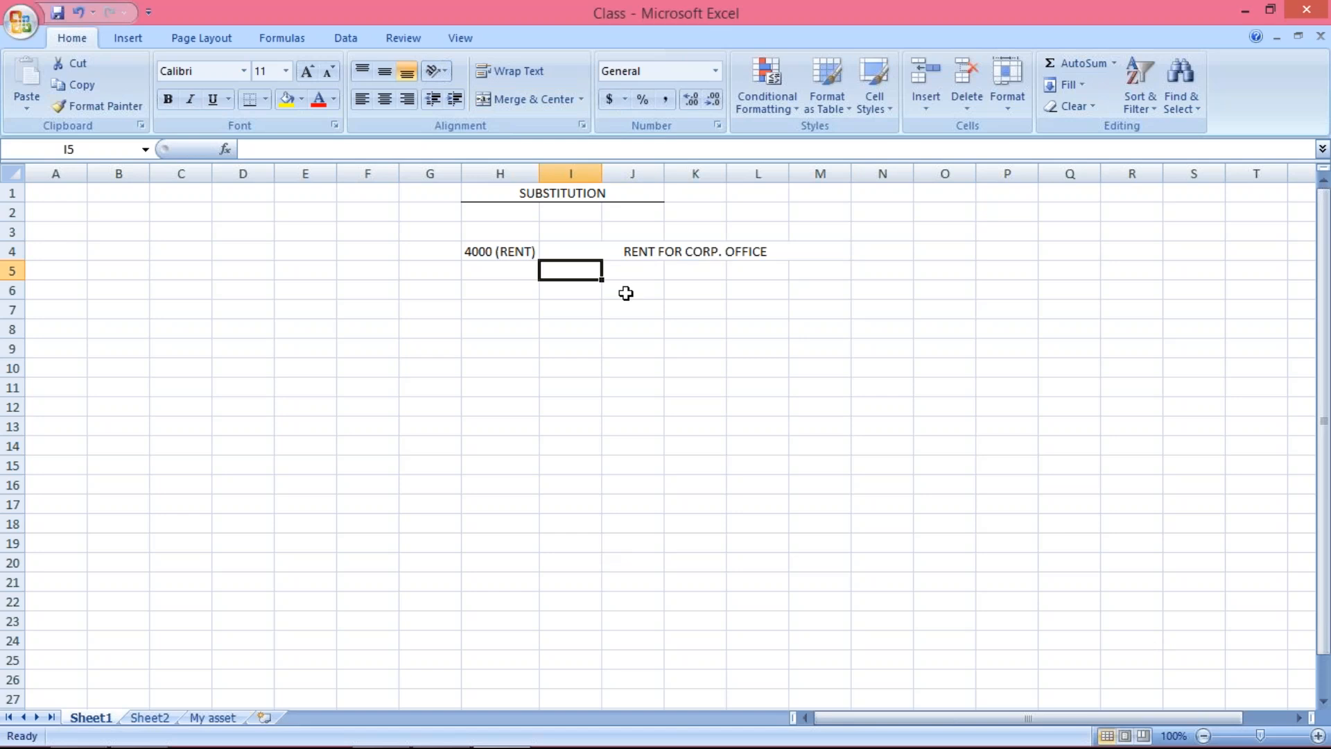
Left-align the rent text in the merged cells I4:M4
drag(570, 250, 818, 251)
click(525, 99)
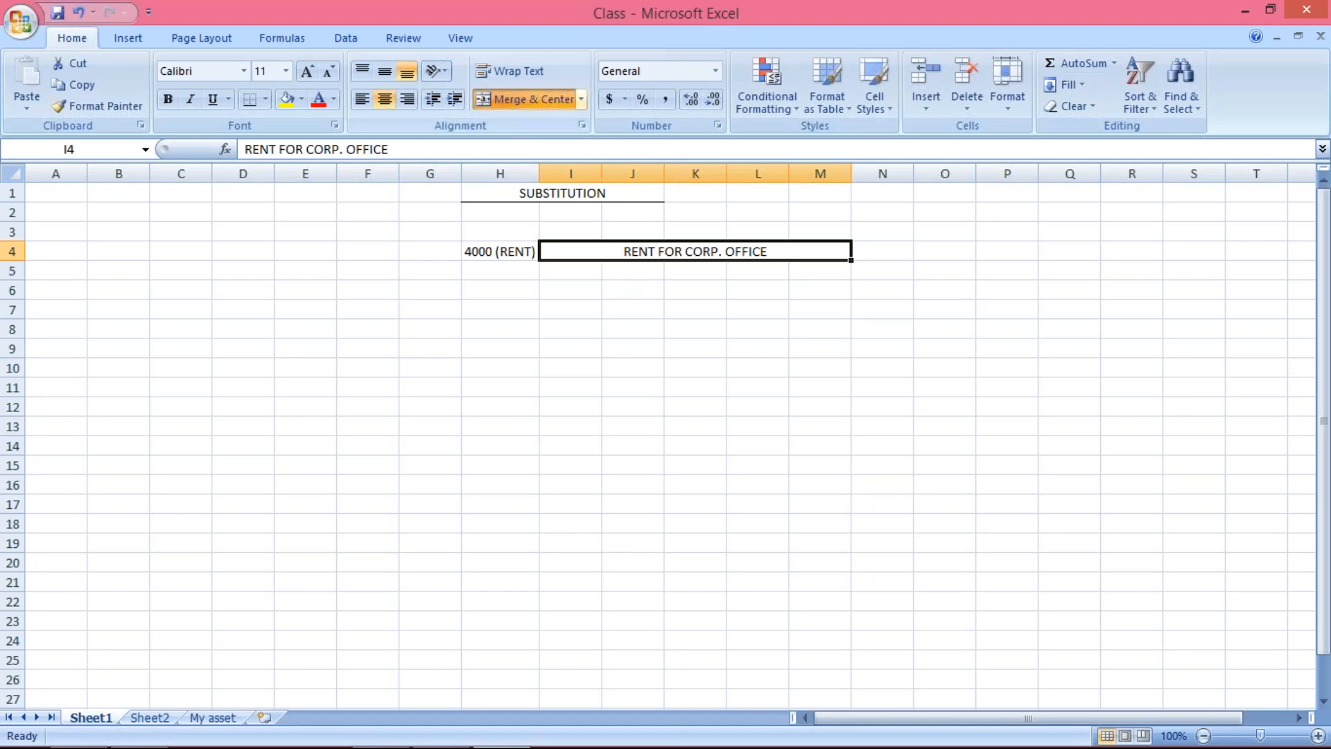
click(362, 99)
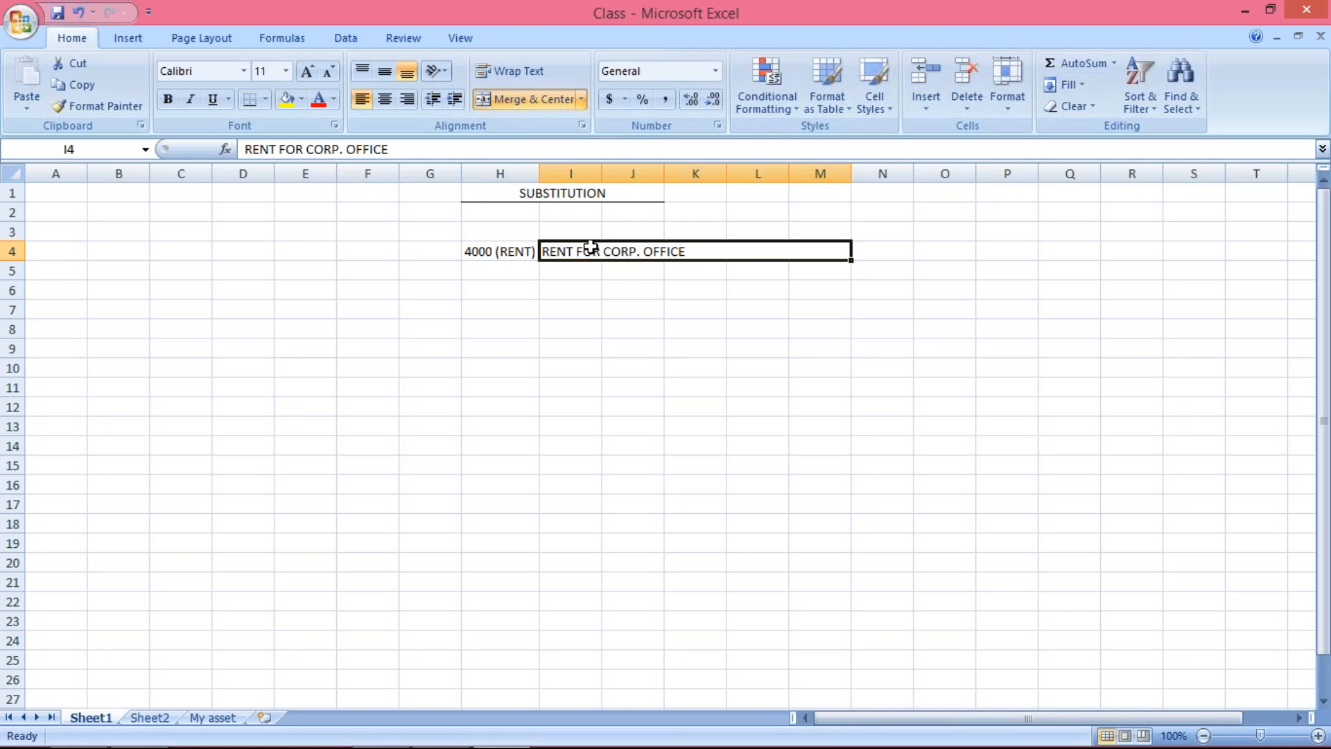
Enter TM10 in cell G4, beside the "4000 (RENT)" entry
click(426, 252)
text(TM10)
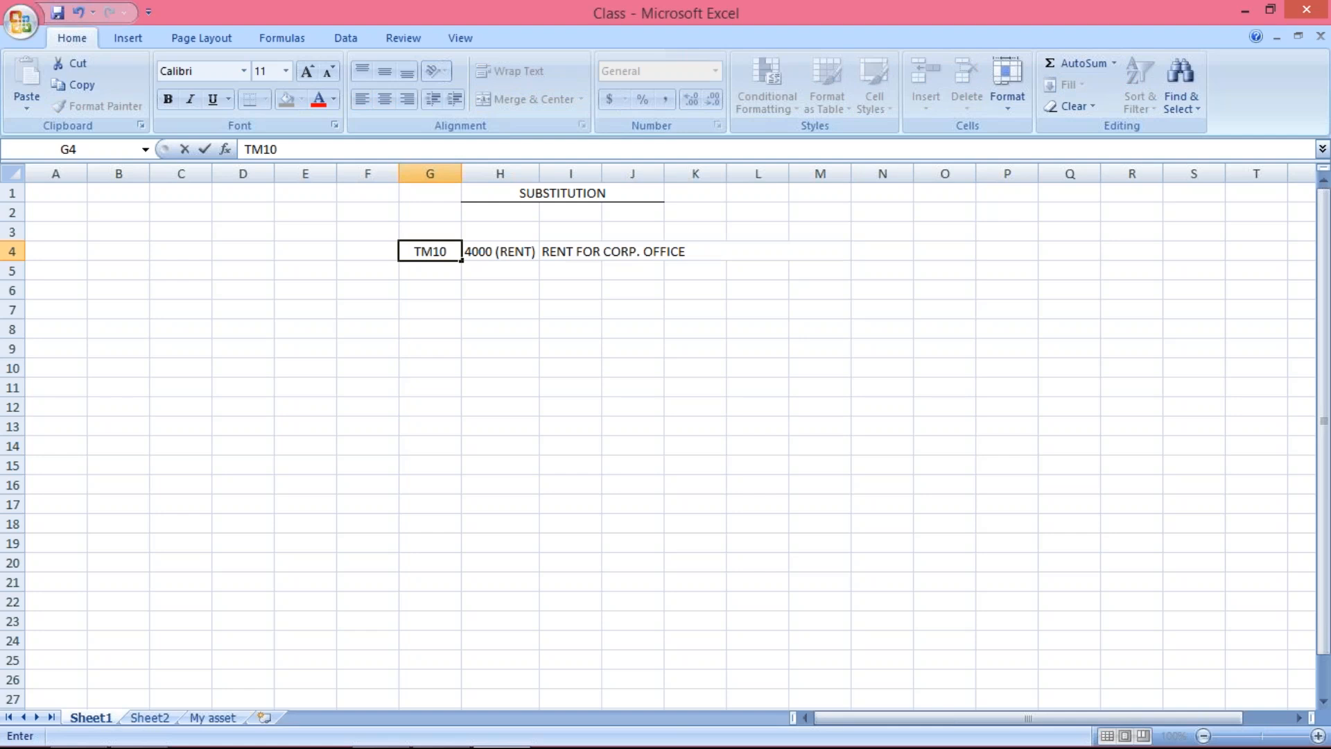
key(ctrl+Return)
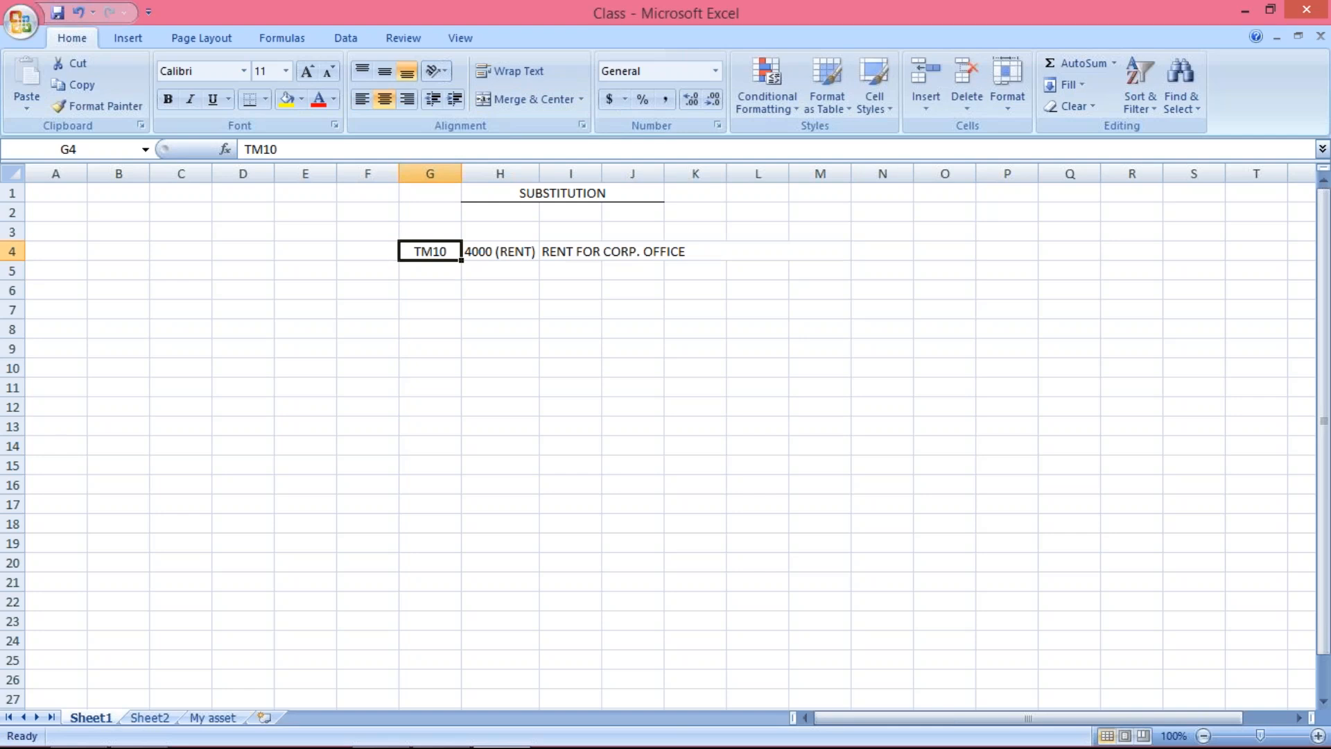
click(502, 250)
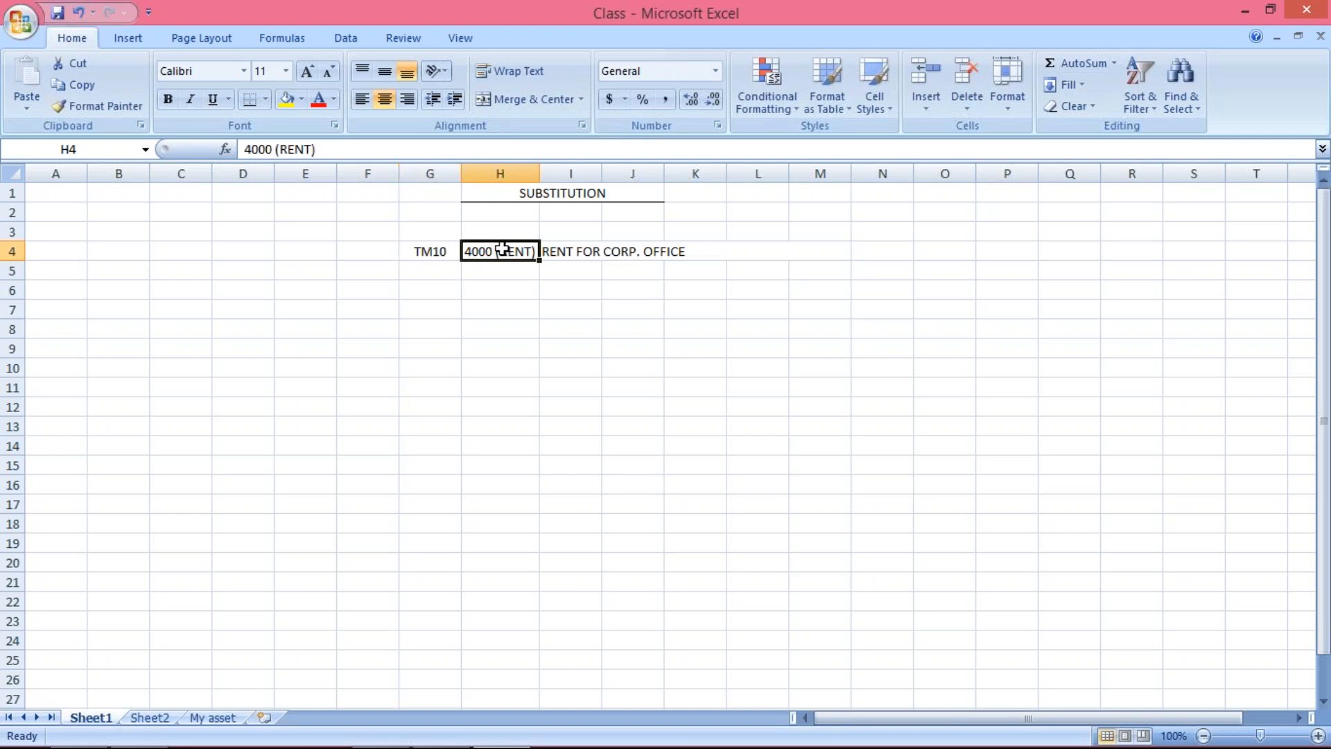
click(582, 252)
Enter the column headers CC, GL and TEXT in cells G3, H3 and I3
click(430, 229)
text(CC)
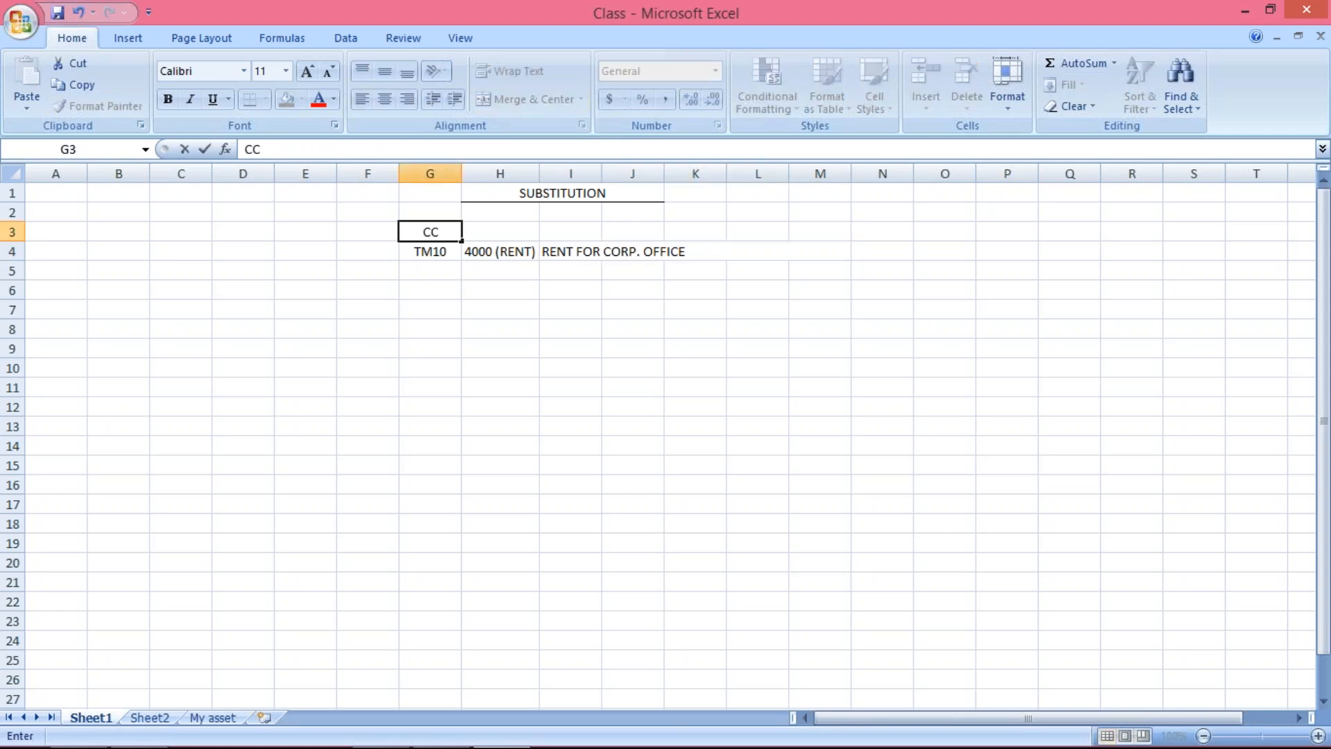
click(499, 228)
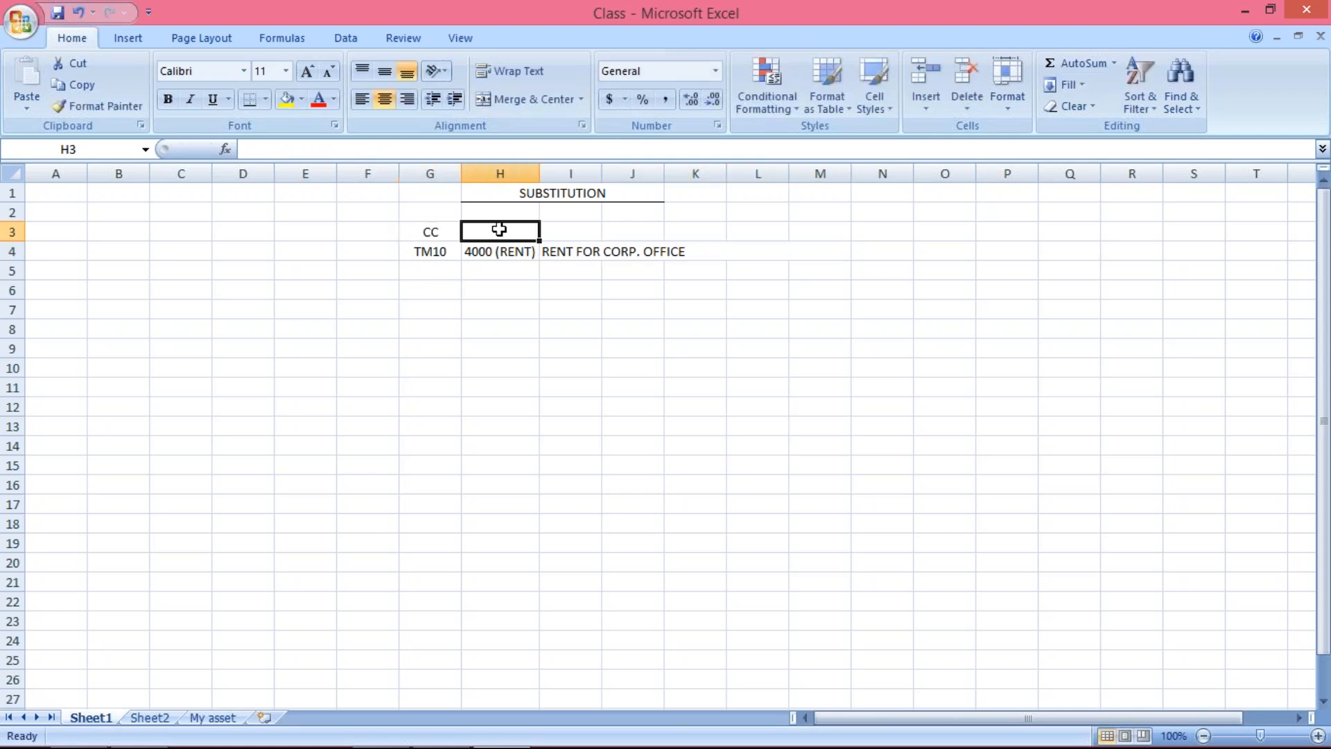
text(GL)
click(597, 226)
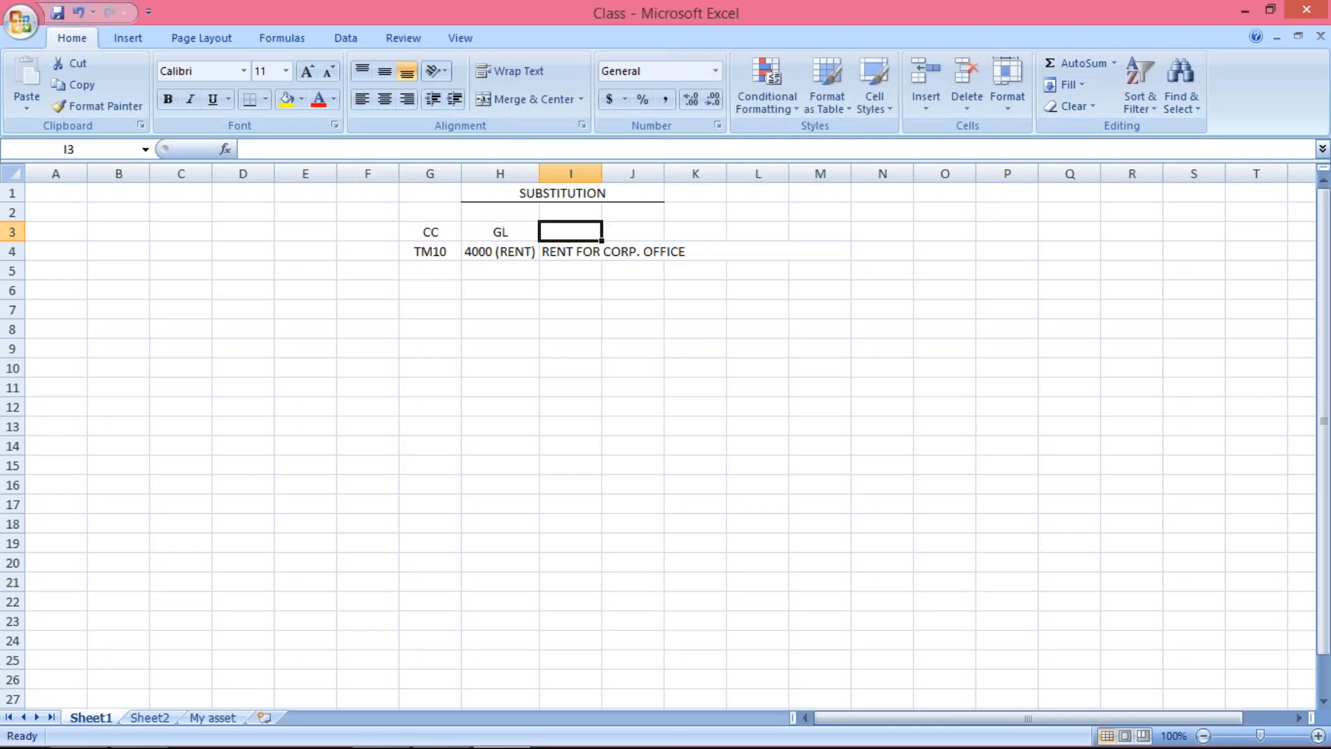
text(TEXT)
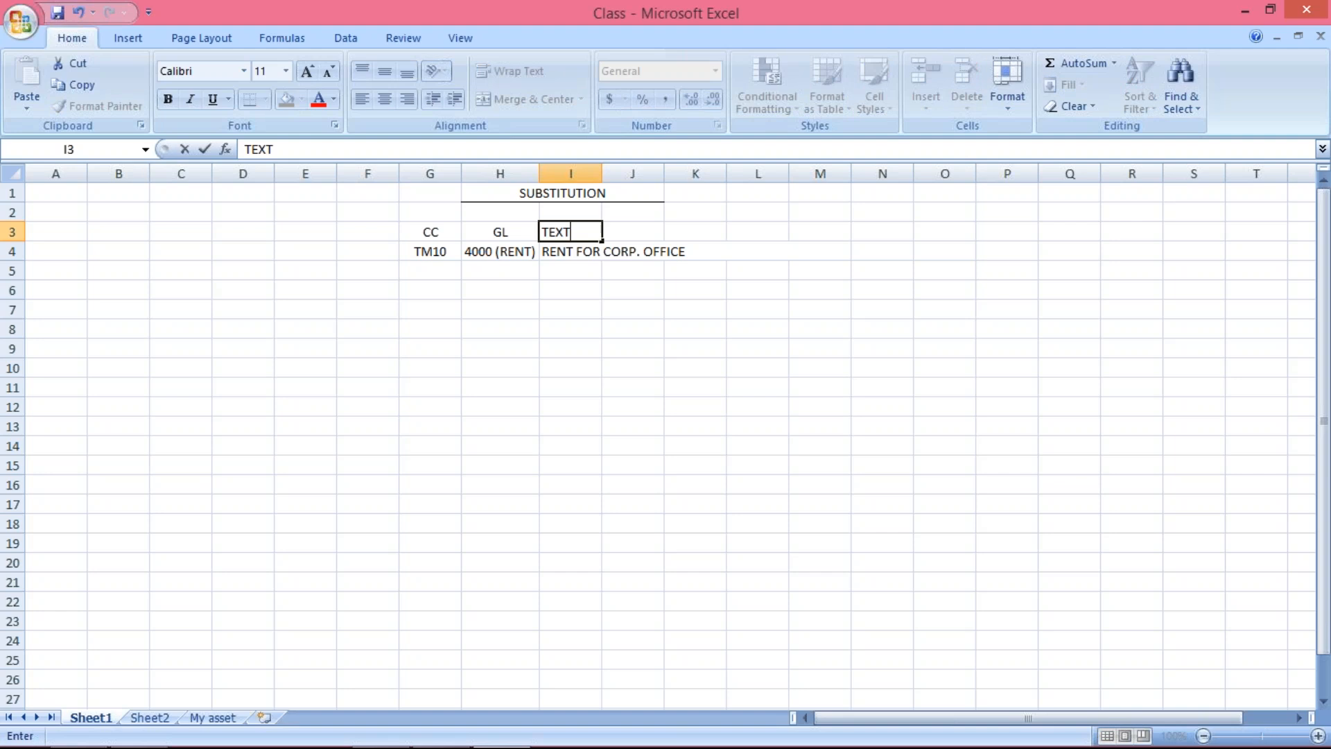
key(Return)
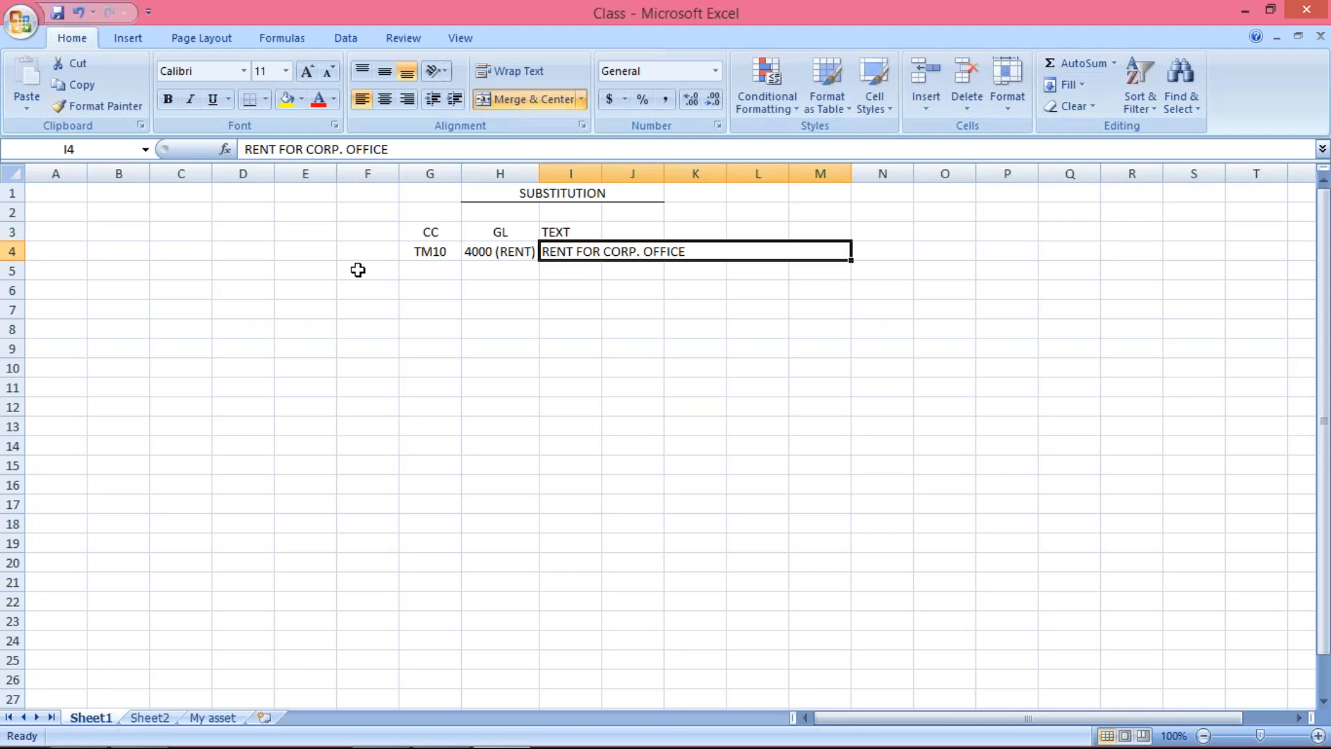
Fill the CC and GL header cells G3:H3 with yellow
click(455, 232)
drag(456, 232, 501, 233)
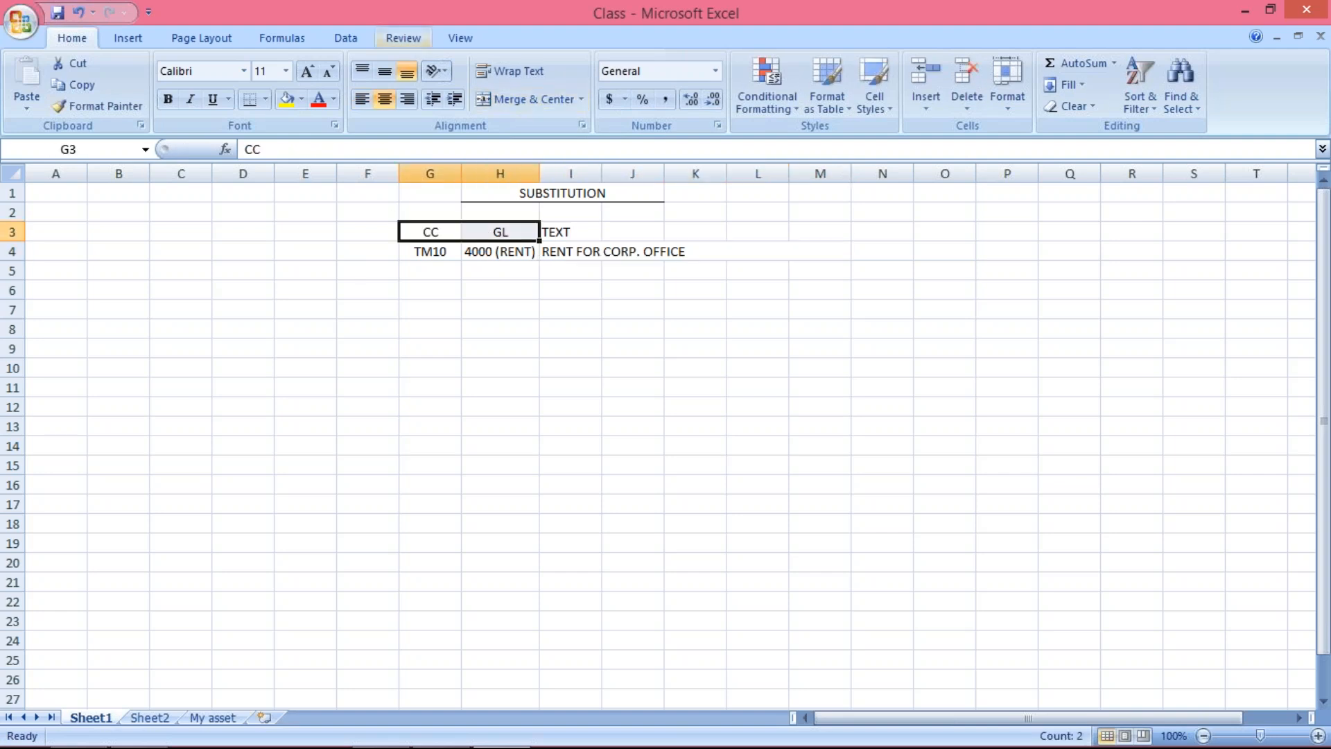
click(286, 102)
click(569, 234)
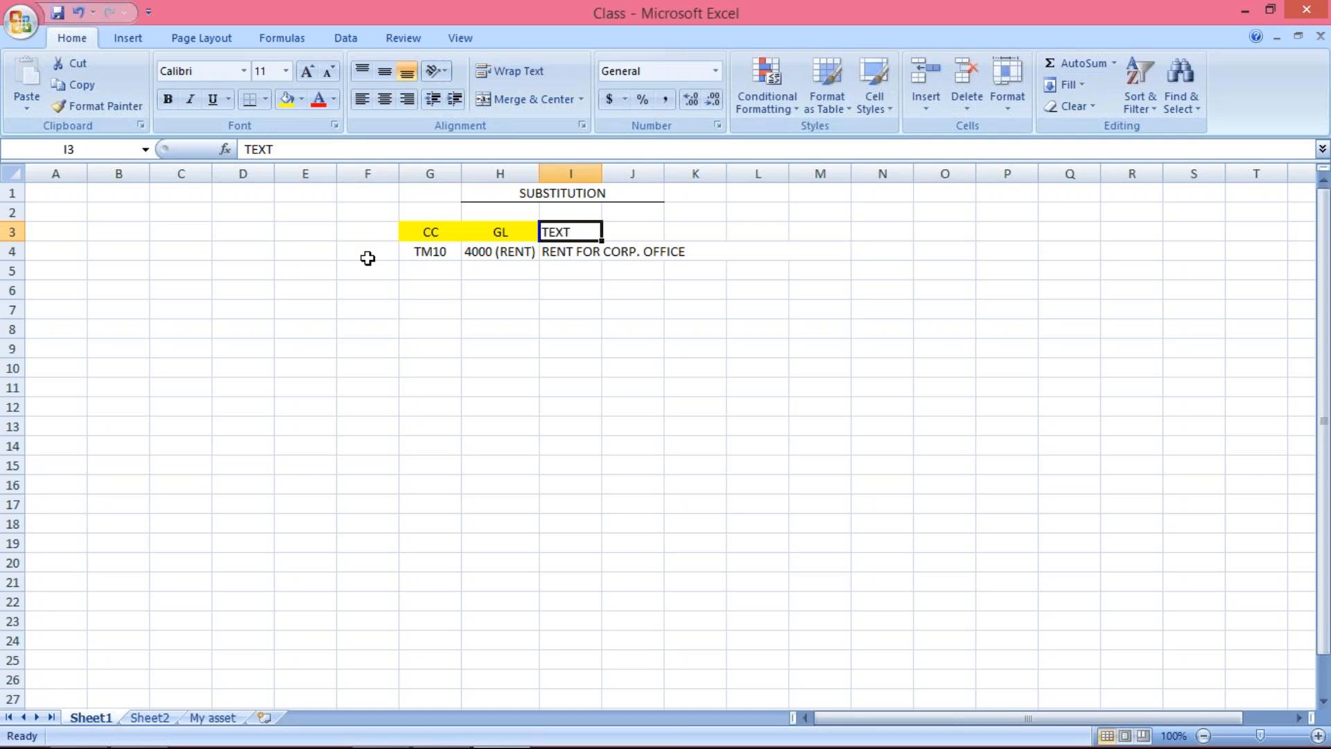
click(432, 230)
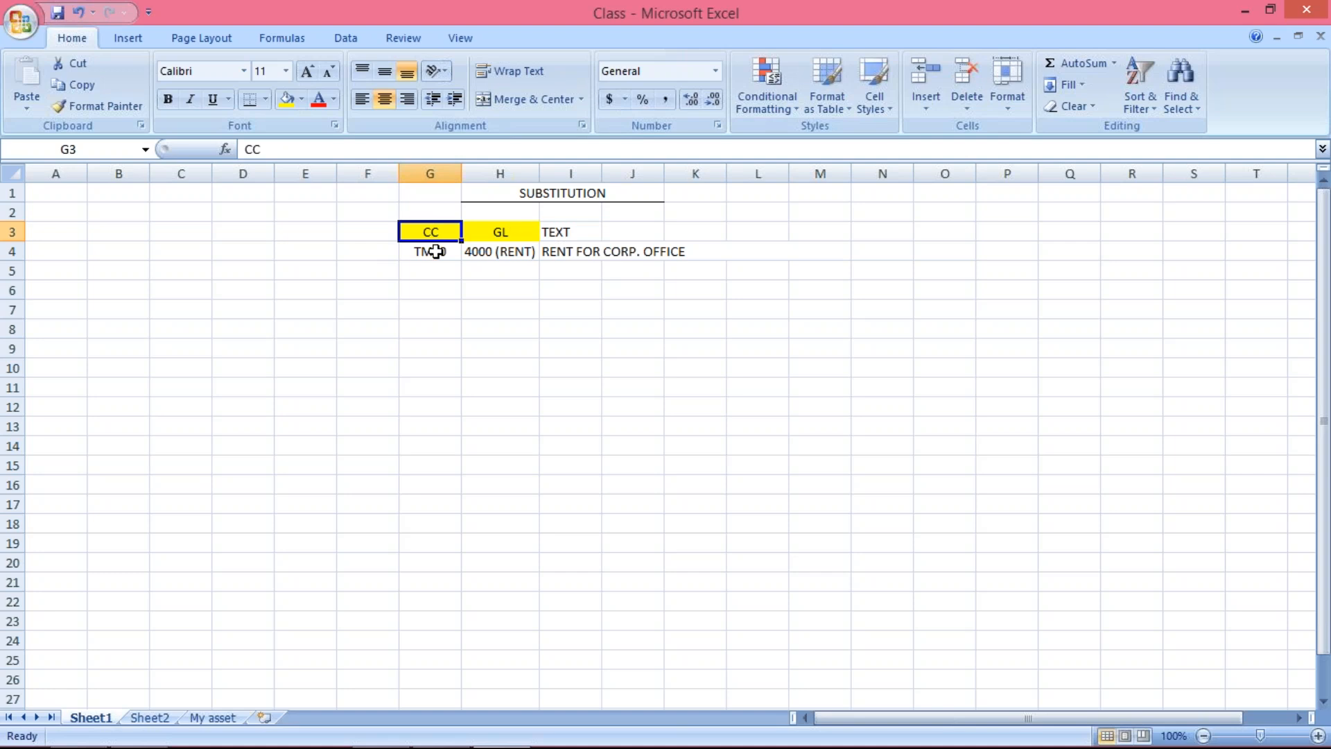
click(494, 231)
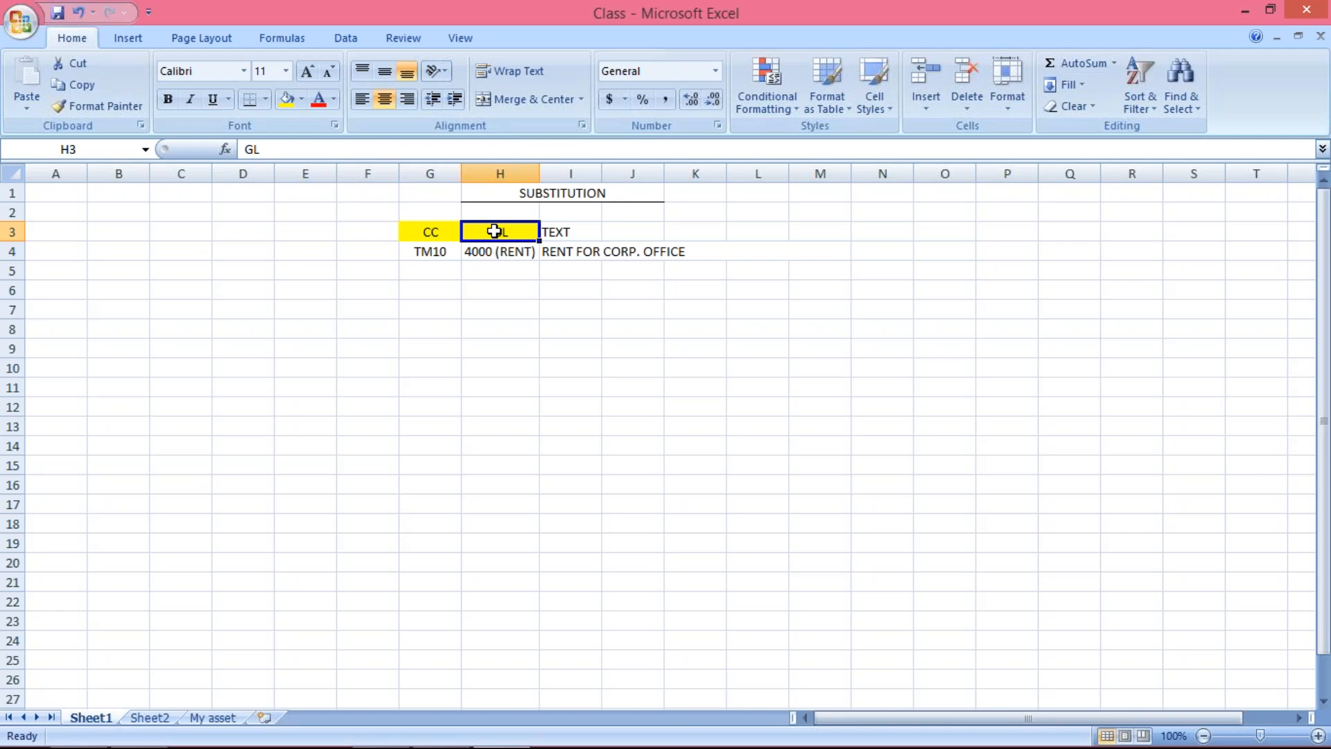
click(442, 253)
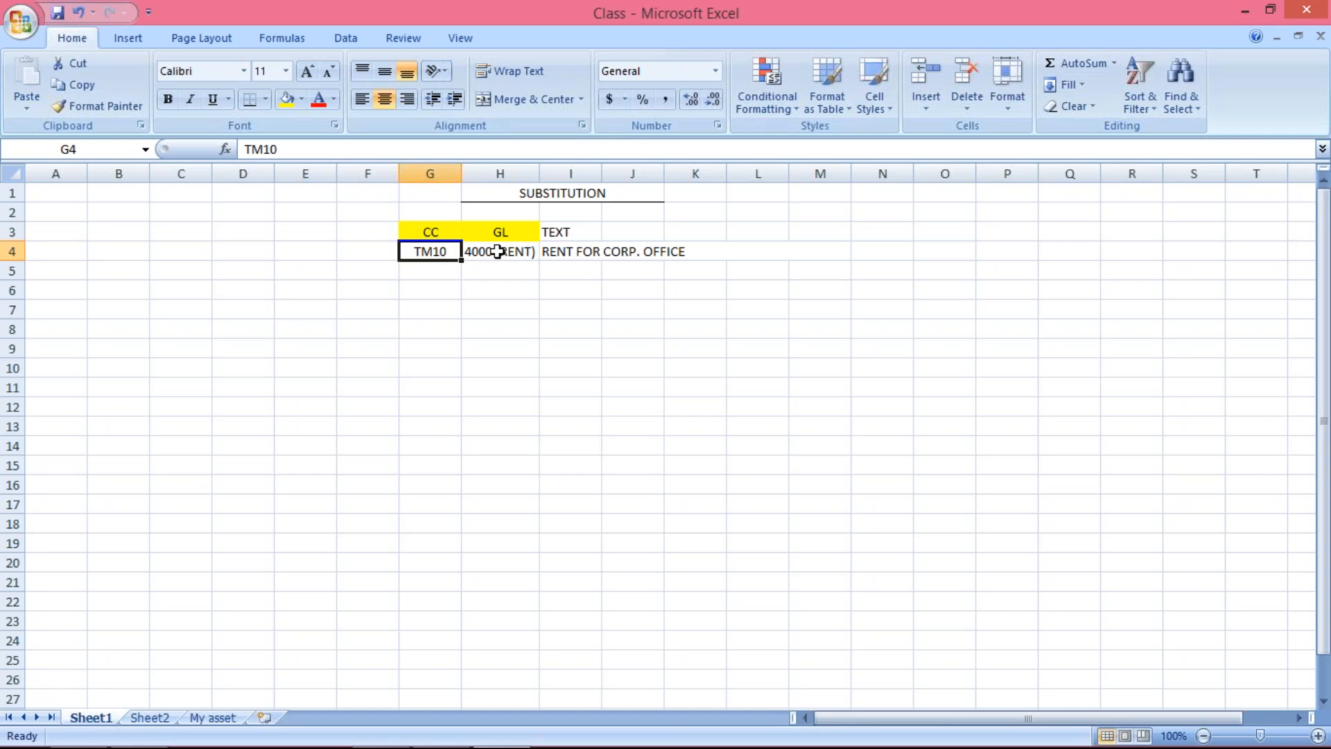
click(497, 252)
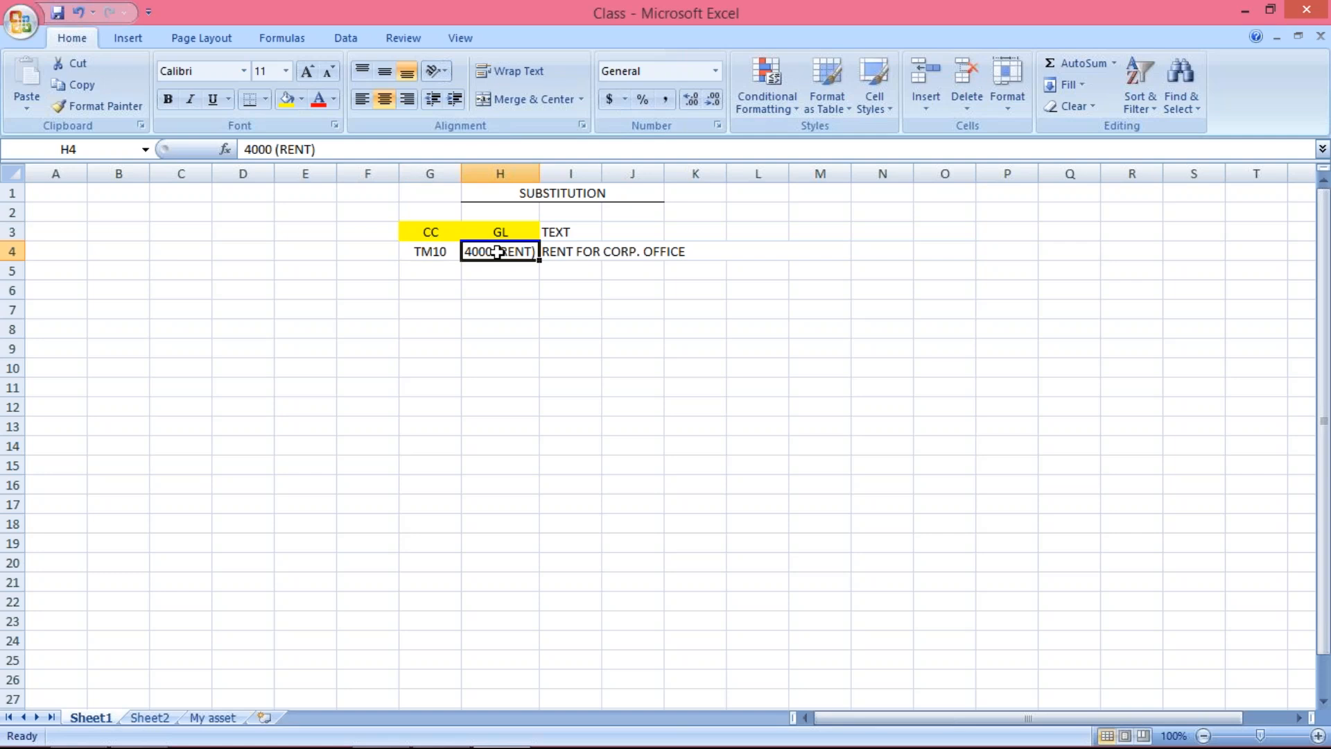
click(576, 252)
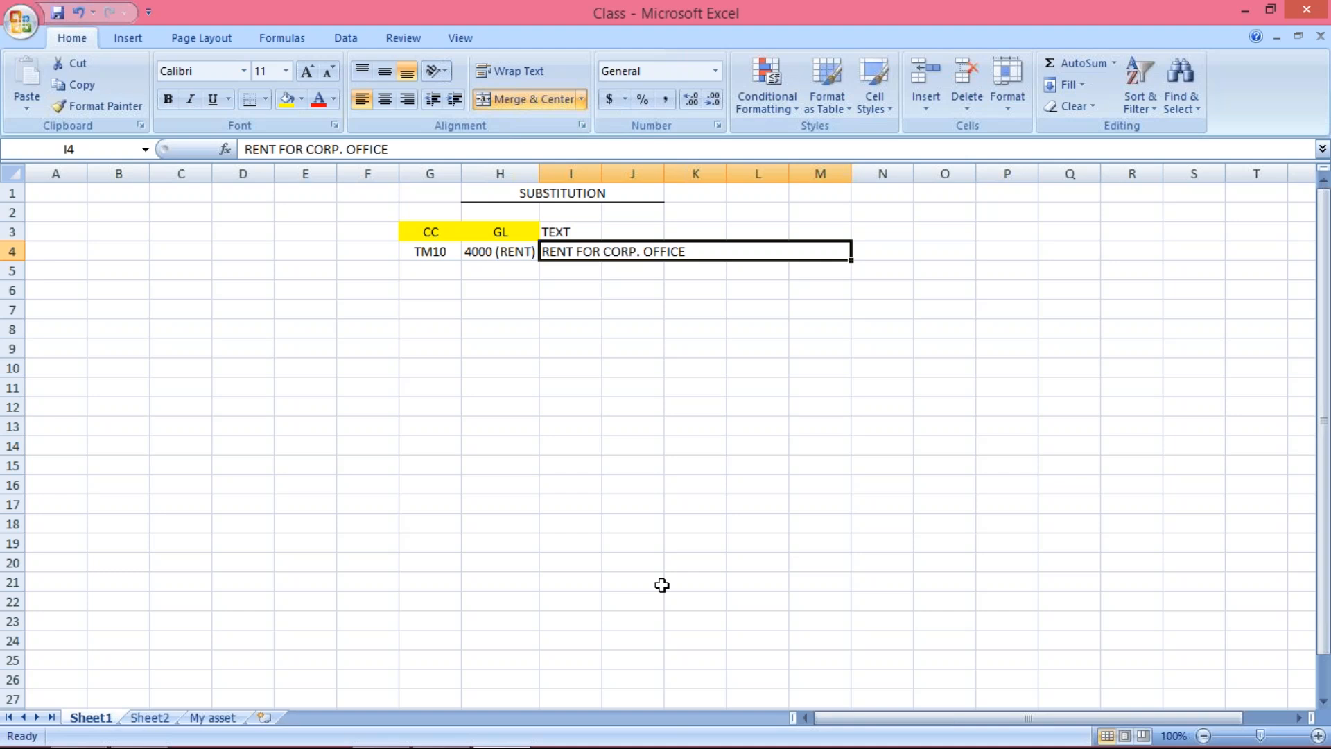
click(427, 253)
click(491, 251)
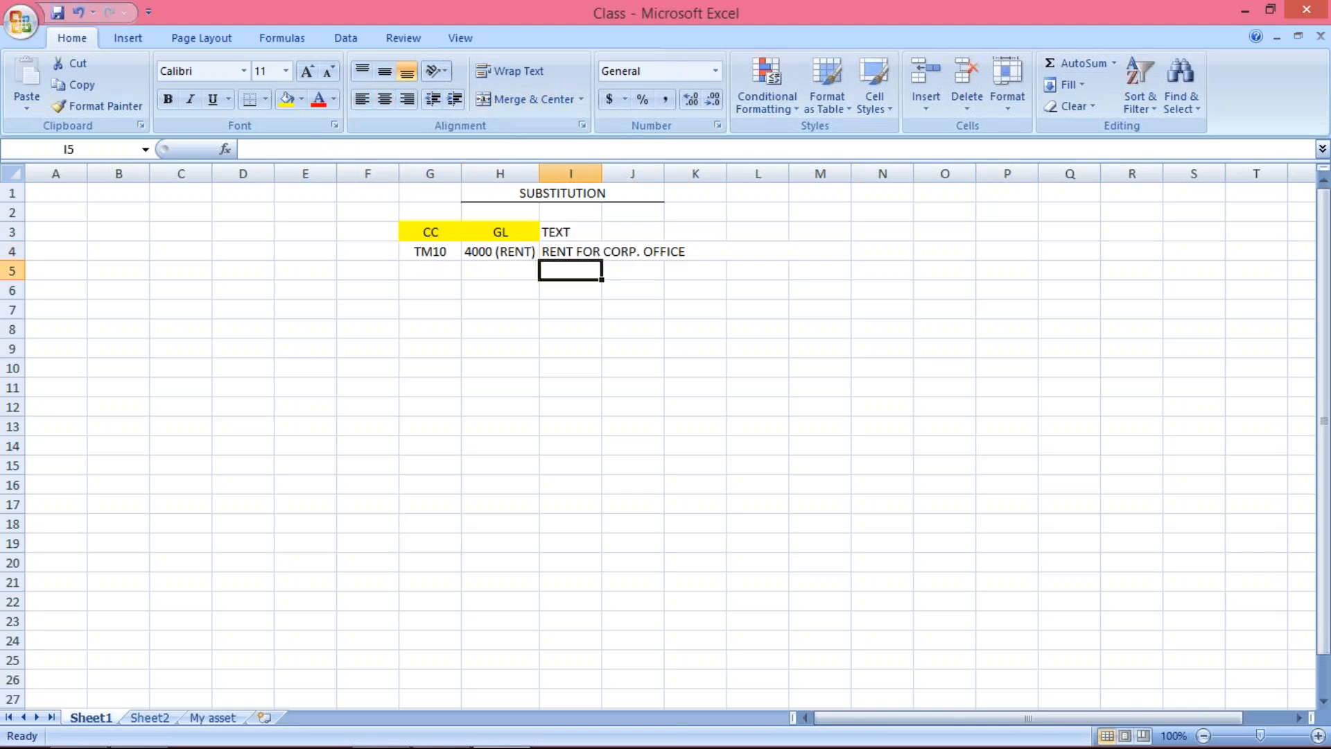
click(565, 251)
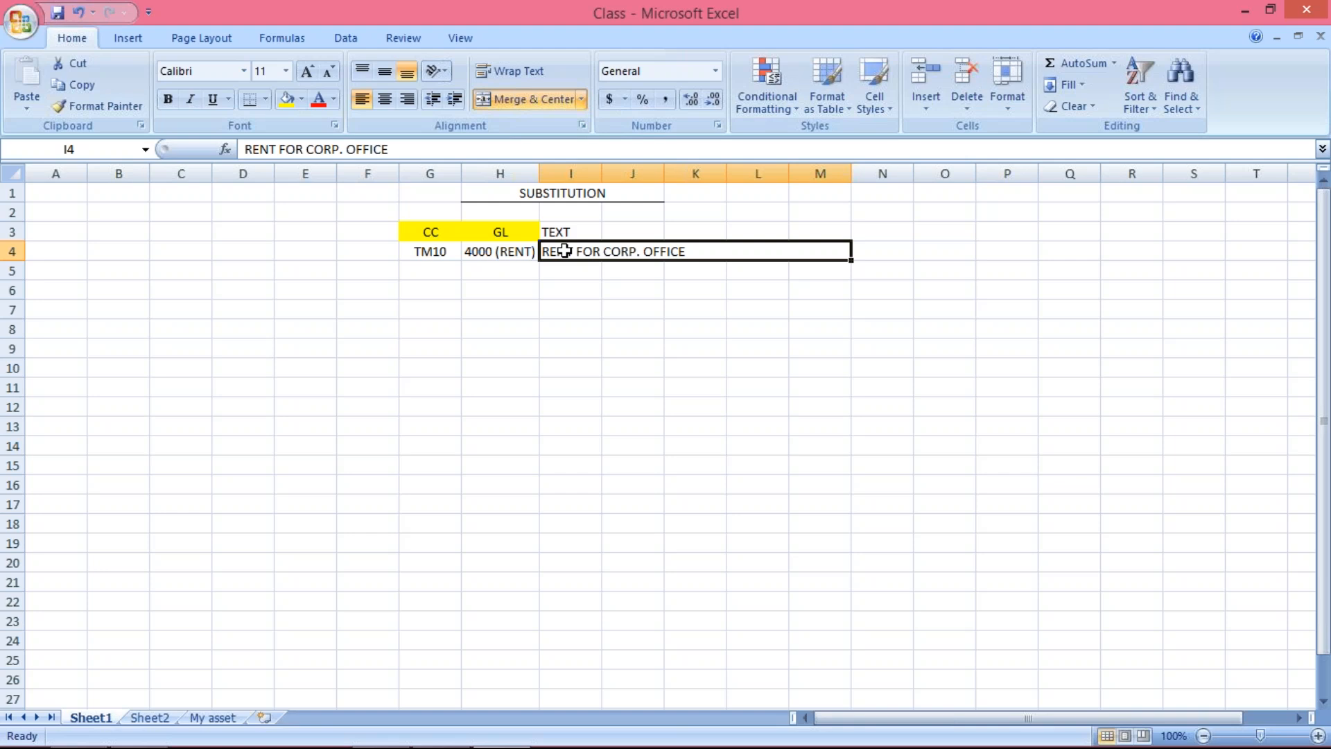
click(389, 149)
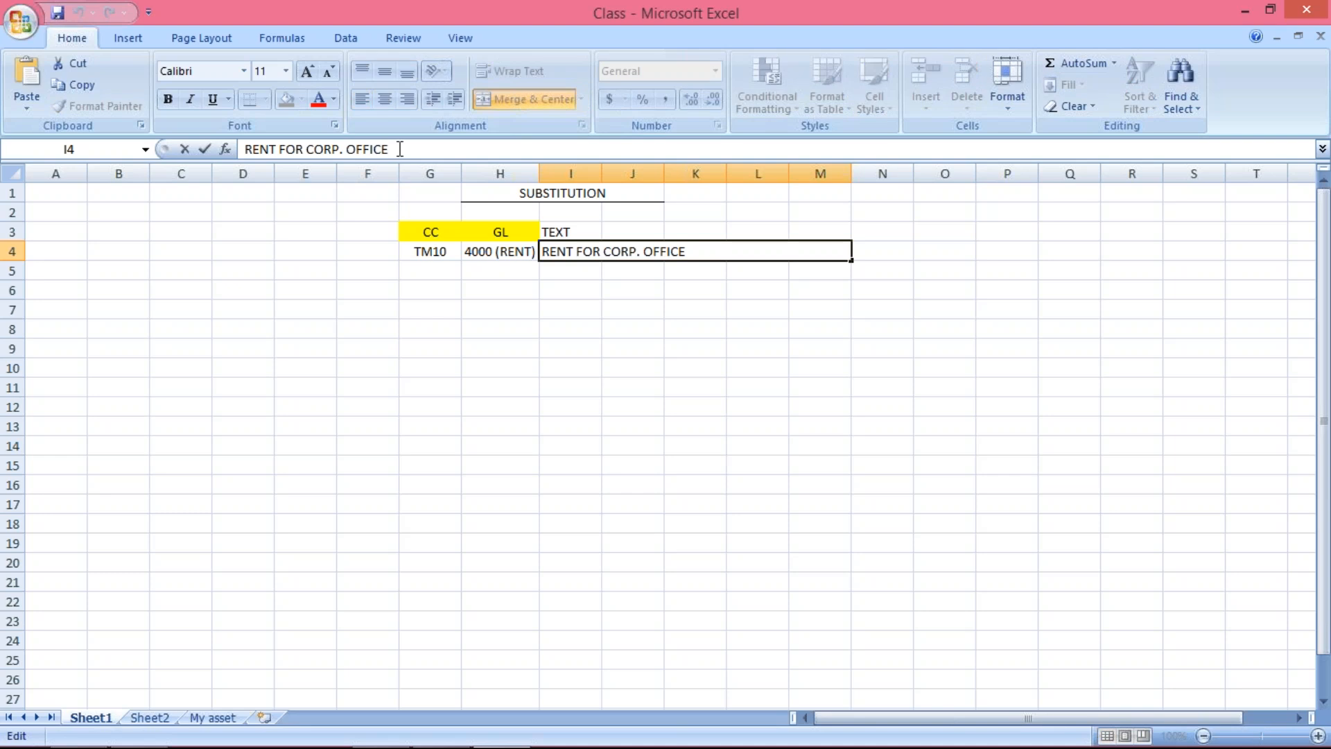
drag(394, 149, 136, 135)
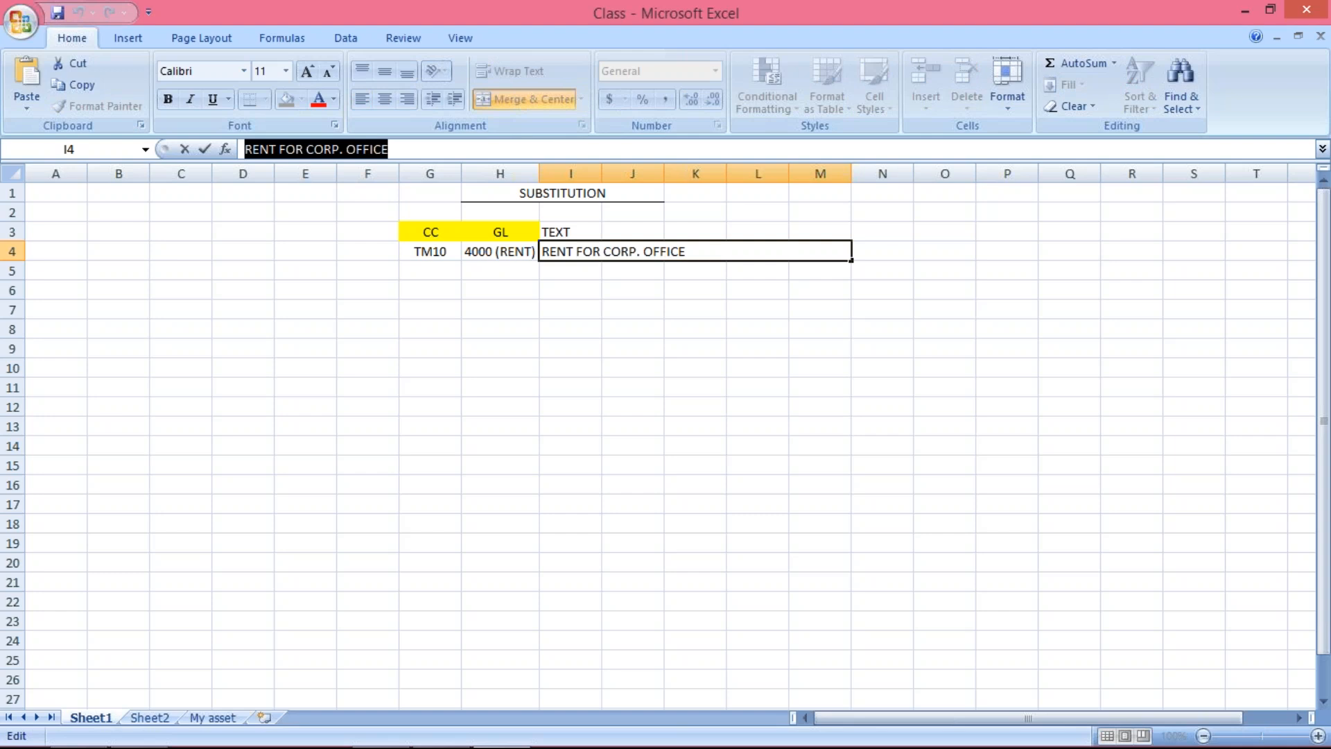
click(500, 407)
Clear the rent text from the merged cells I4:M4 and undo the deletion
click(645, 252)
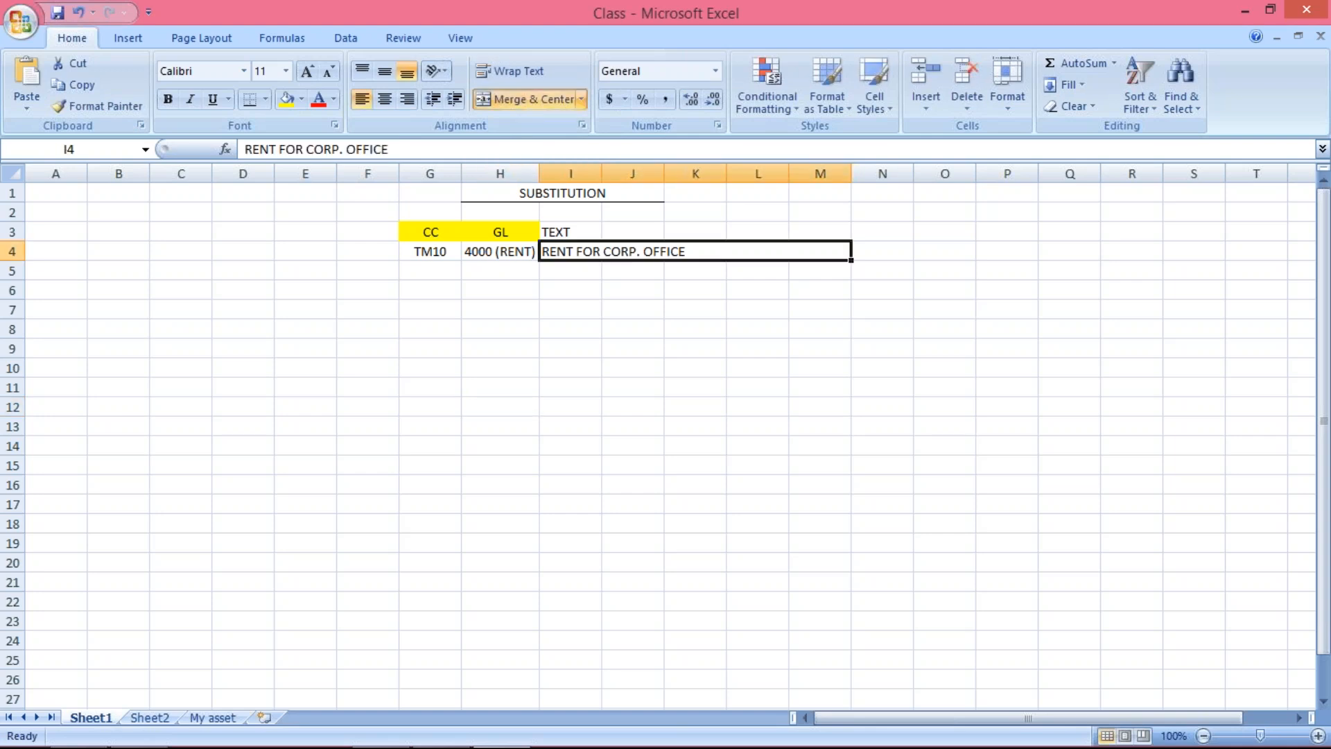
key(Delete)
click(610, 311)
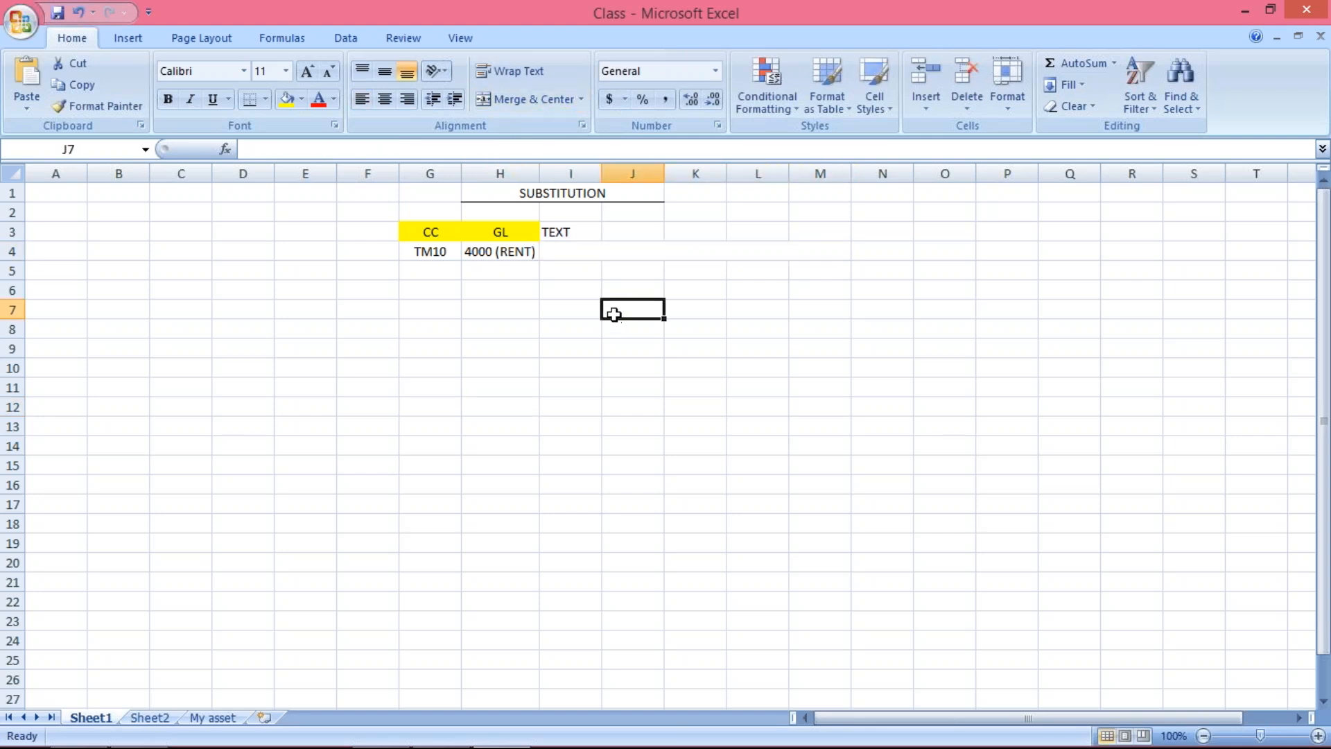
click(570, 244)
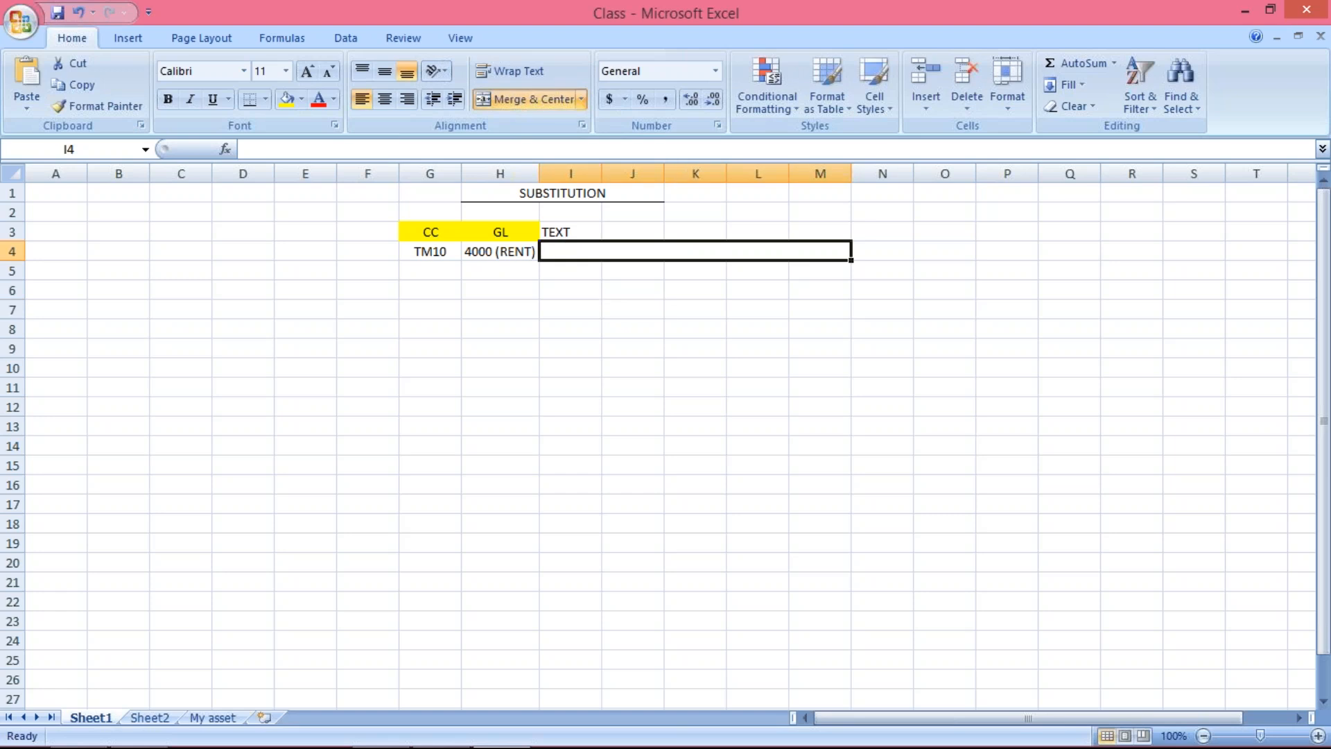
key(ctrl+v)
click(715, 435)
key(ctrl+z)
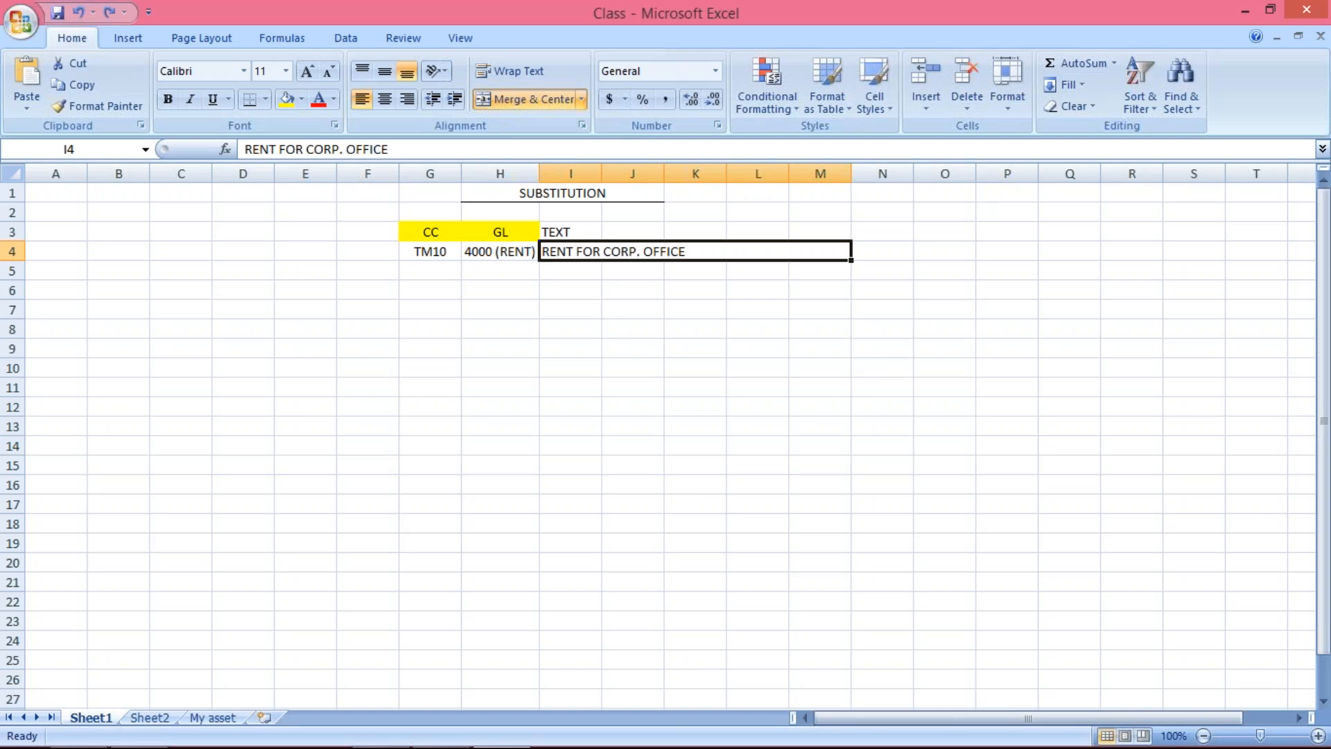
Append 12345 to the end of the rent text in the merged cells I4:M4
click(389, 149)
text(12345)
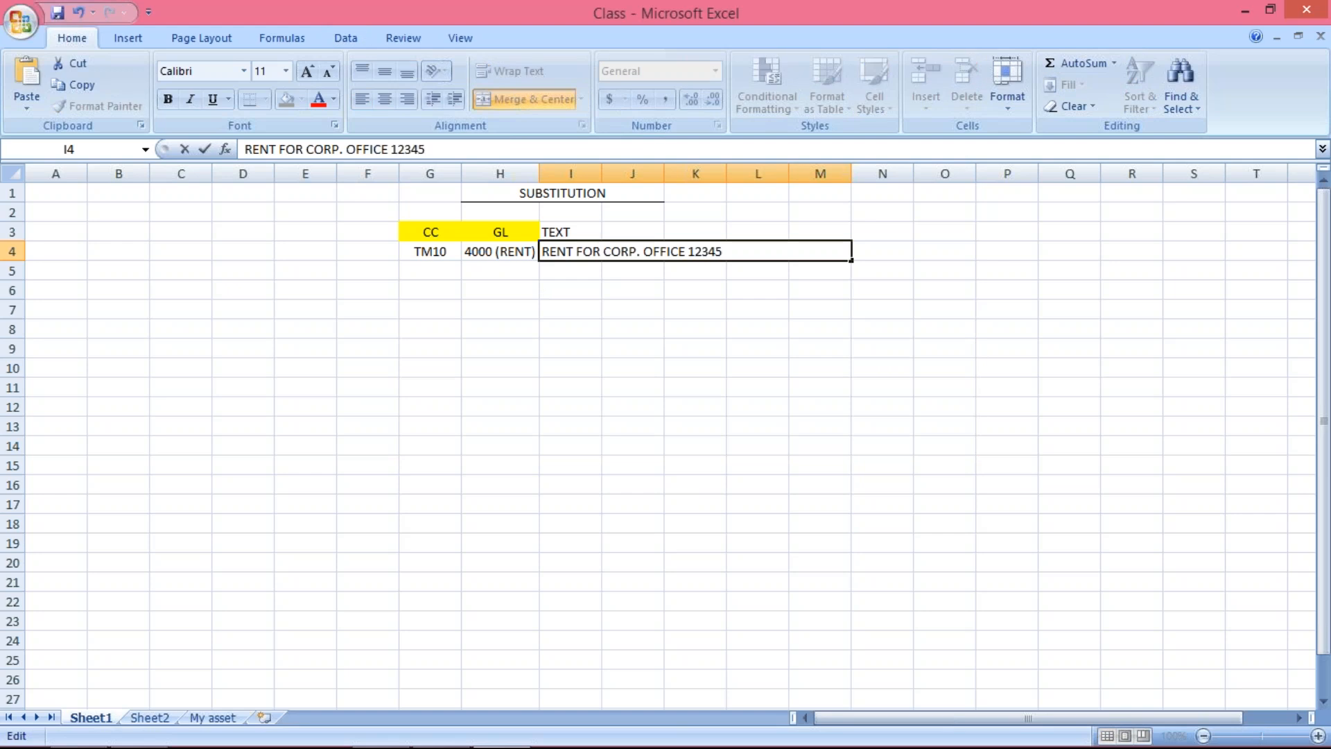
click(571, 484)
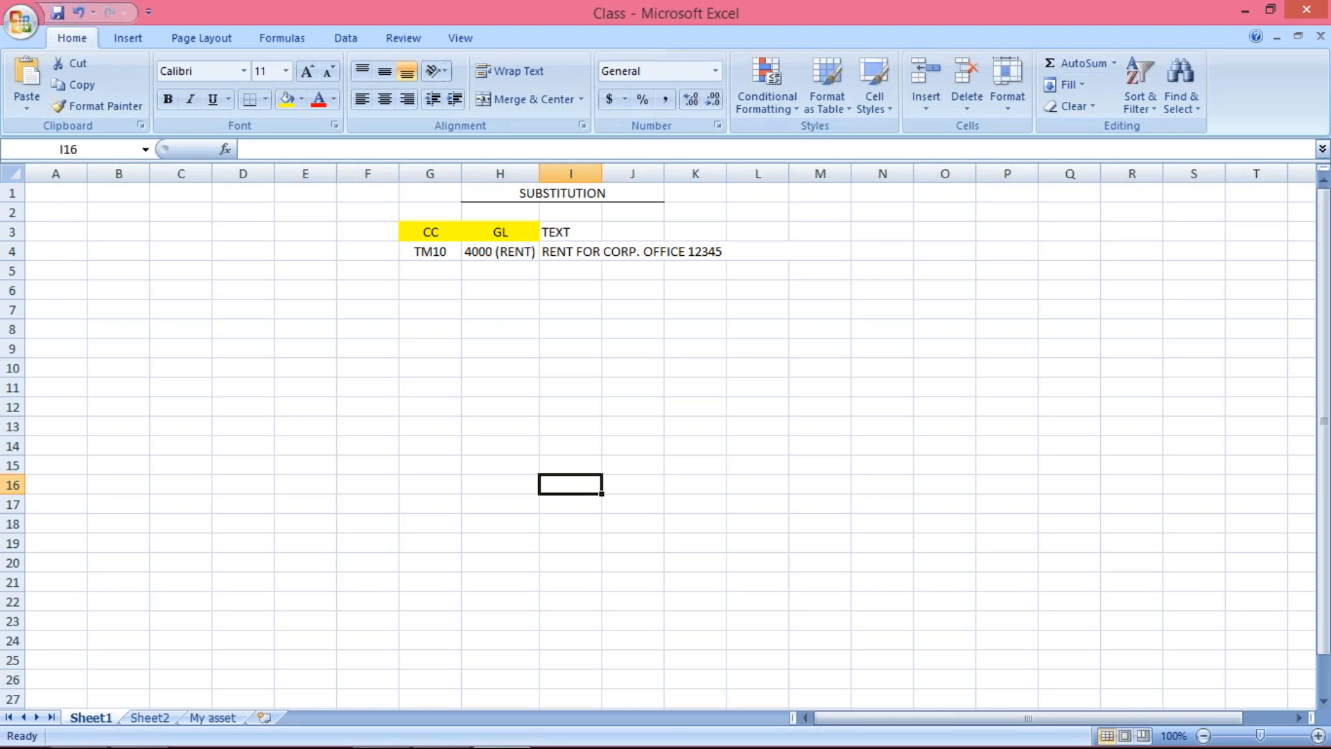
Switch to the 21_Substitution presentation in PowerPoint and delete the word "certain" from the substitution definition
mouse_move(442, 745)
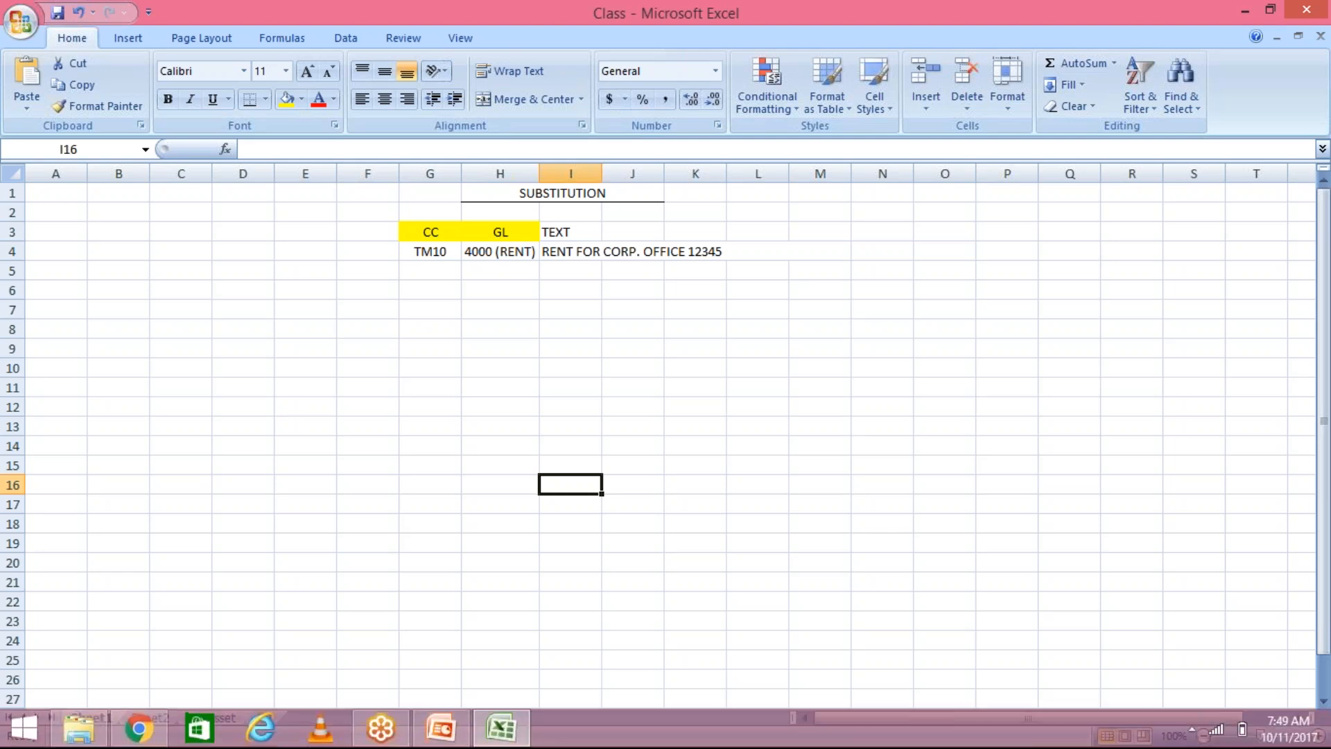
click(441, 736)
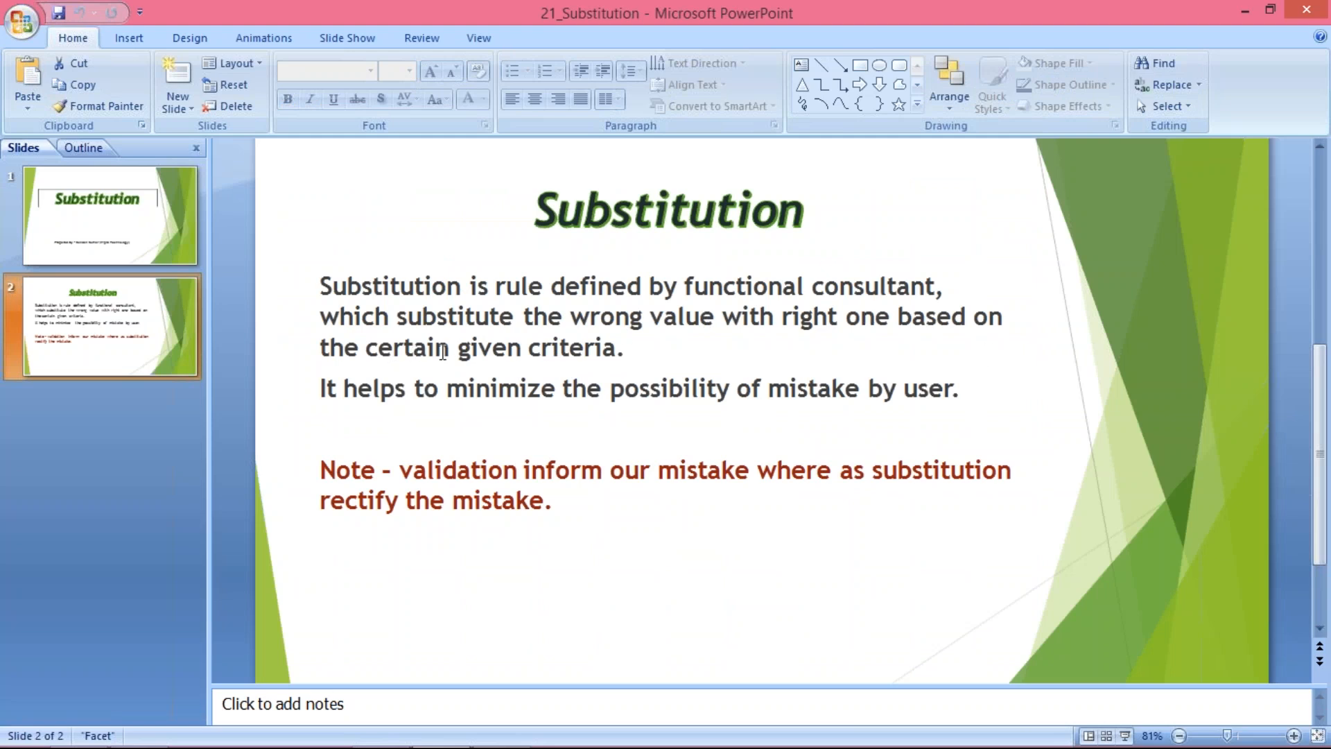
right_click(418, 349)
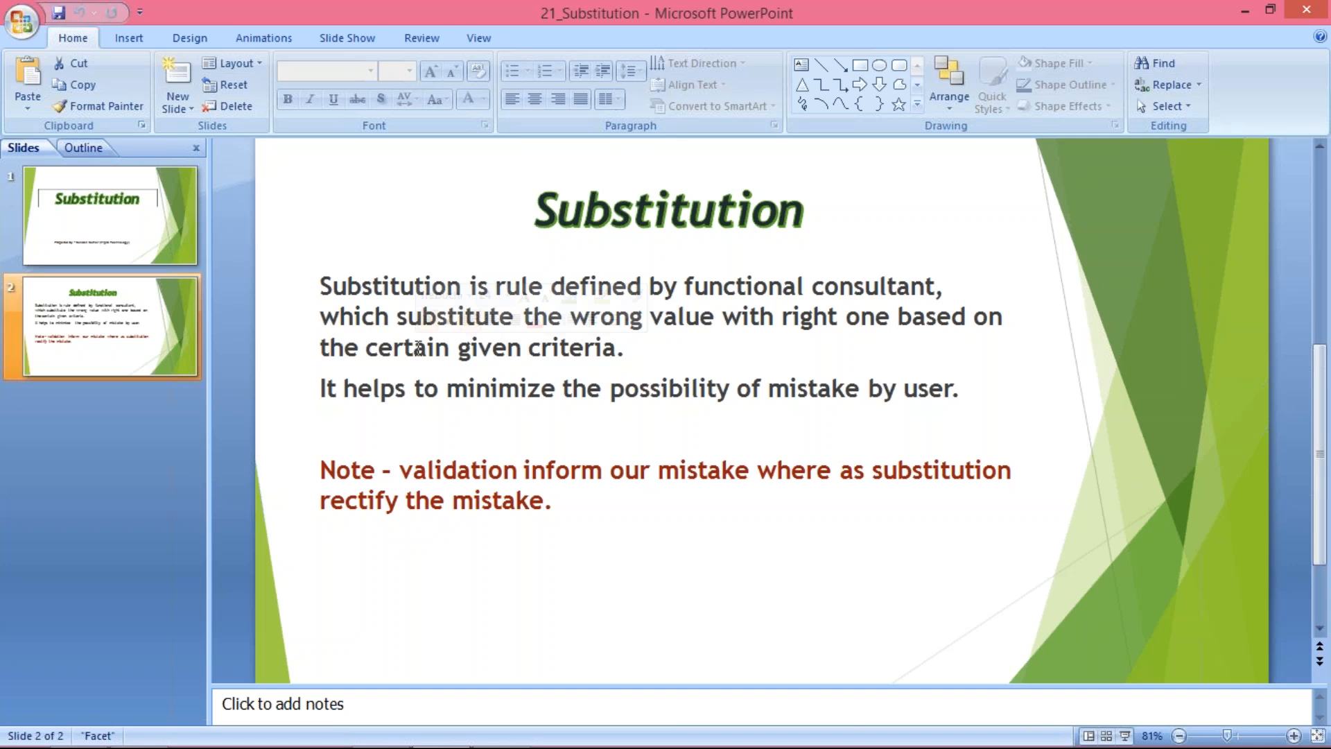
double_click(418, 348)
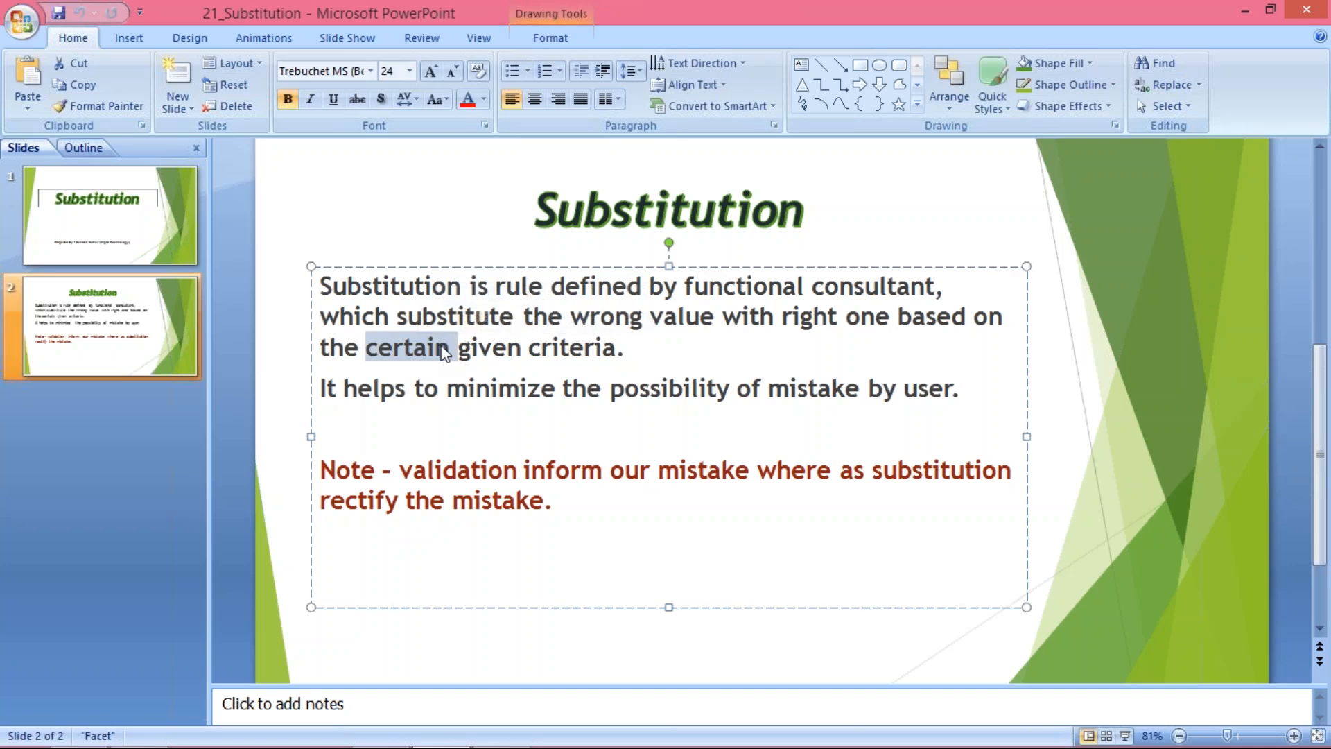
key(Delete)
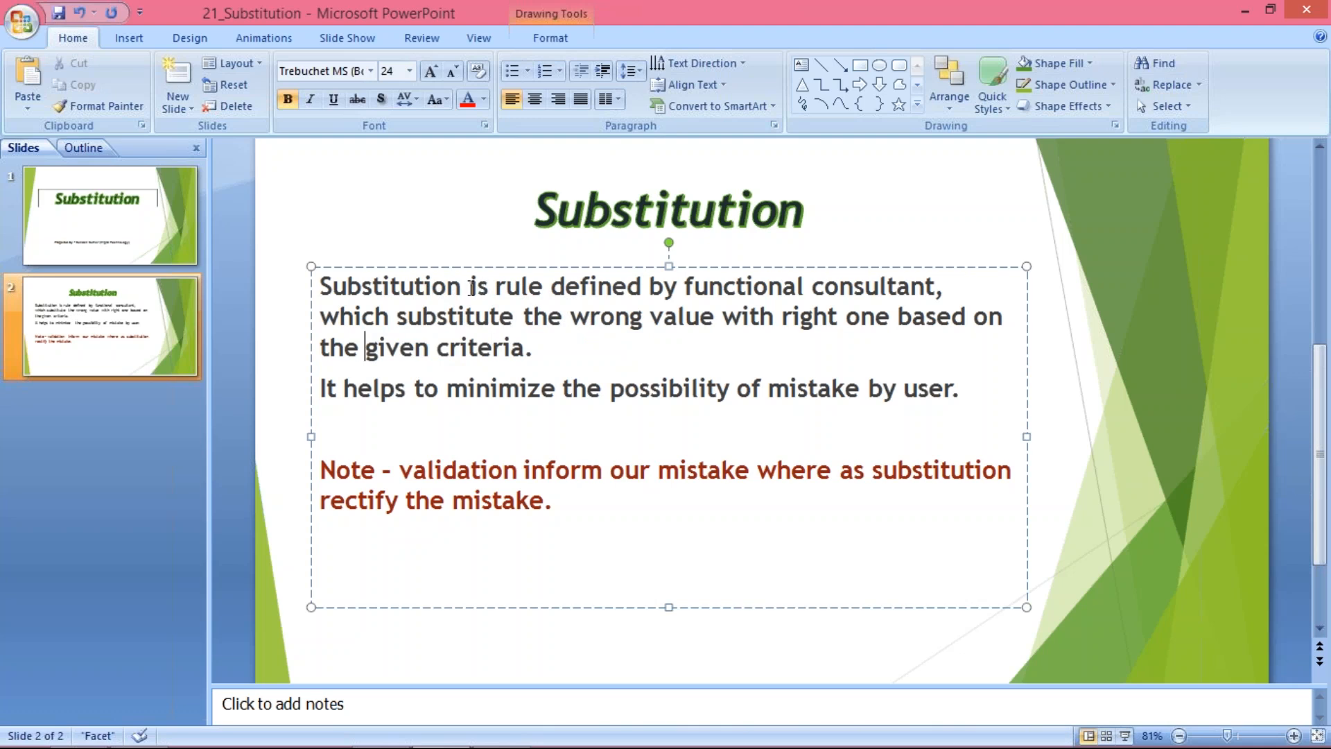
Insert the article "A" before "rule" in the first sentence of the substitution definition
click(496, 287)
text(A)
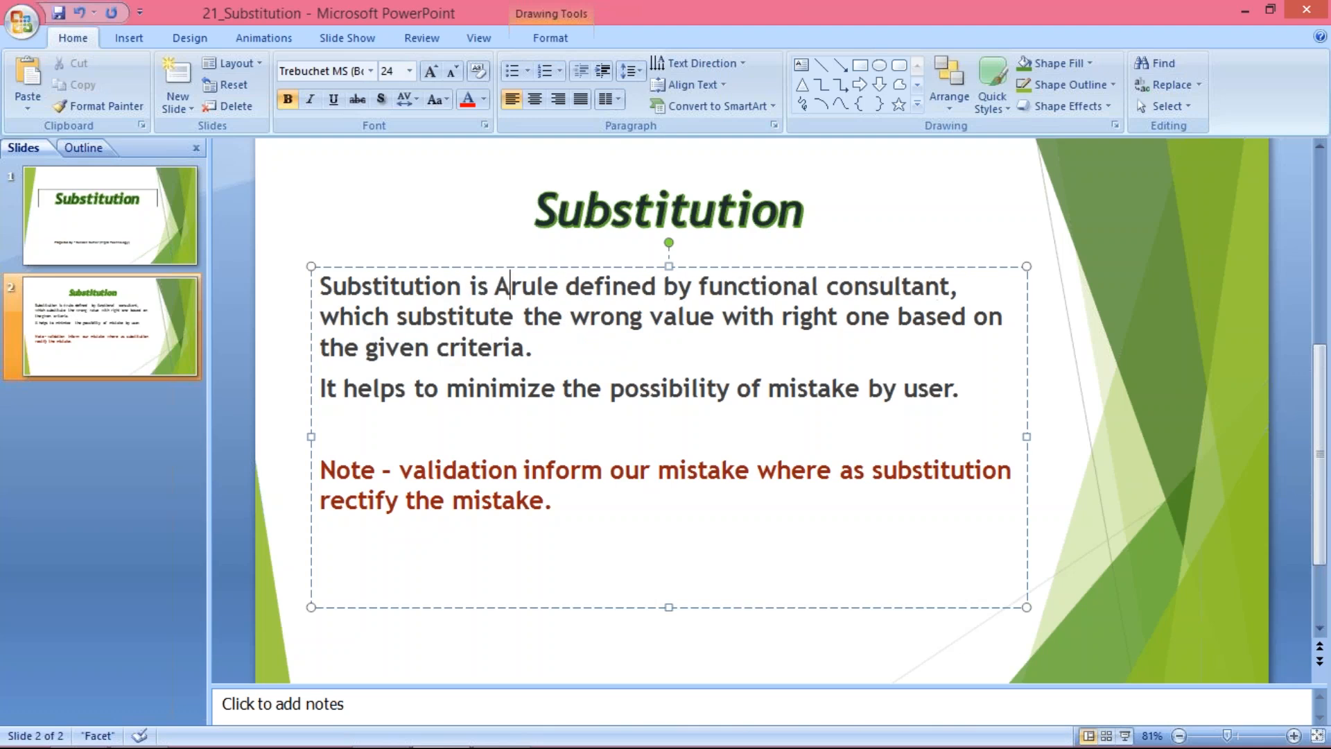
key(BackSpace)
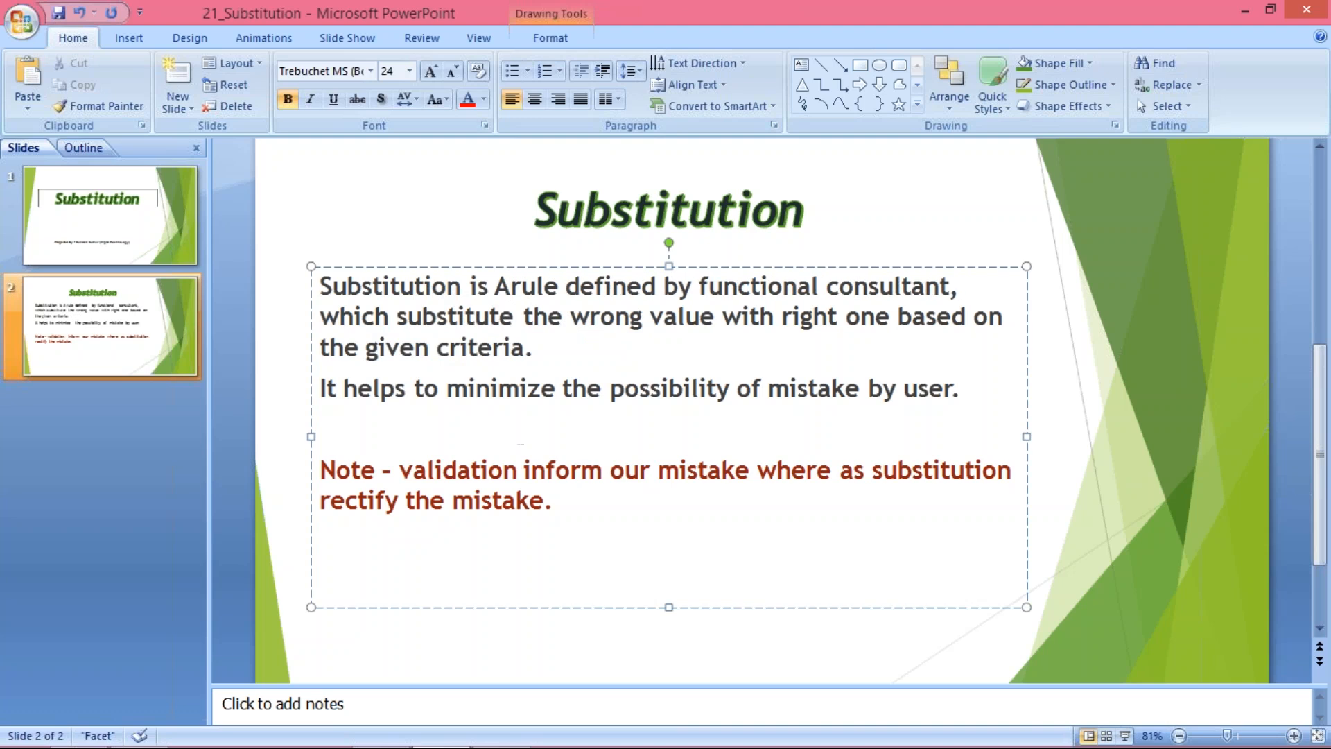
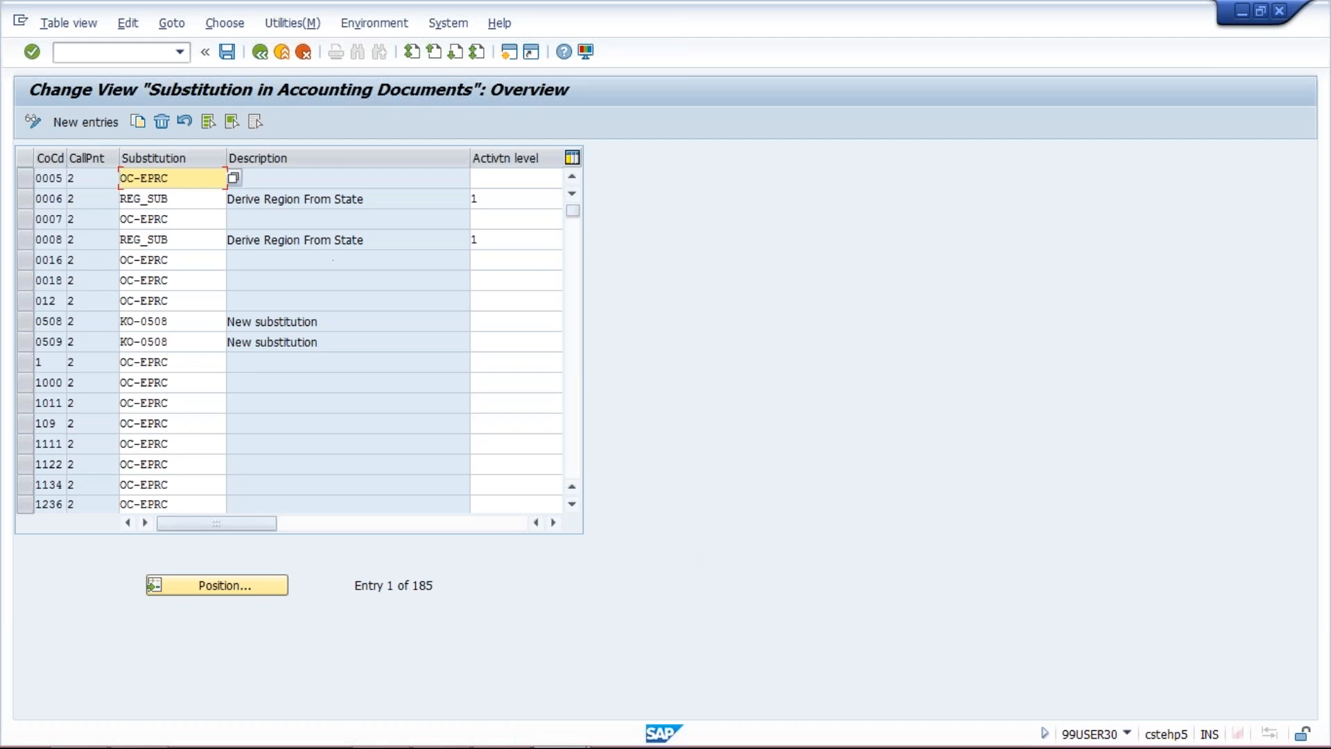
Start a new entry in the accounting document substitution table with company code TM10
click(85, 122)
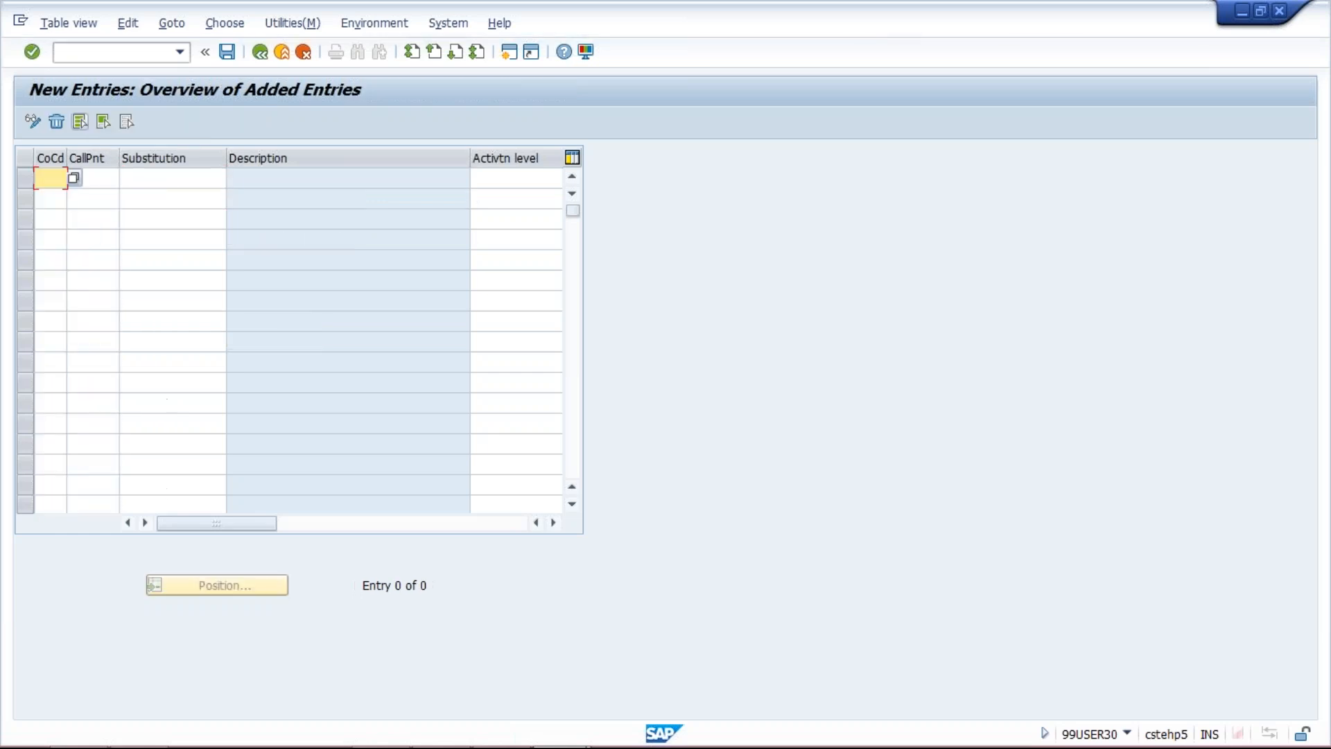
text(T)
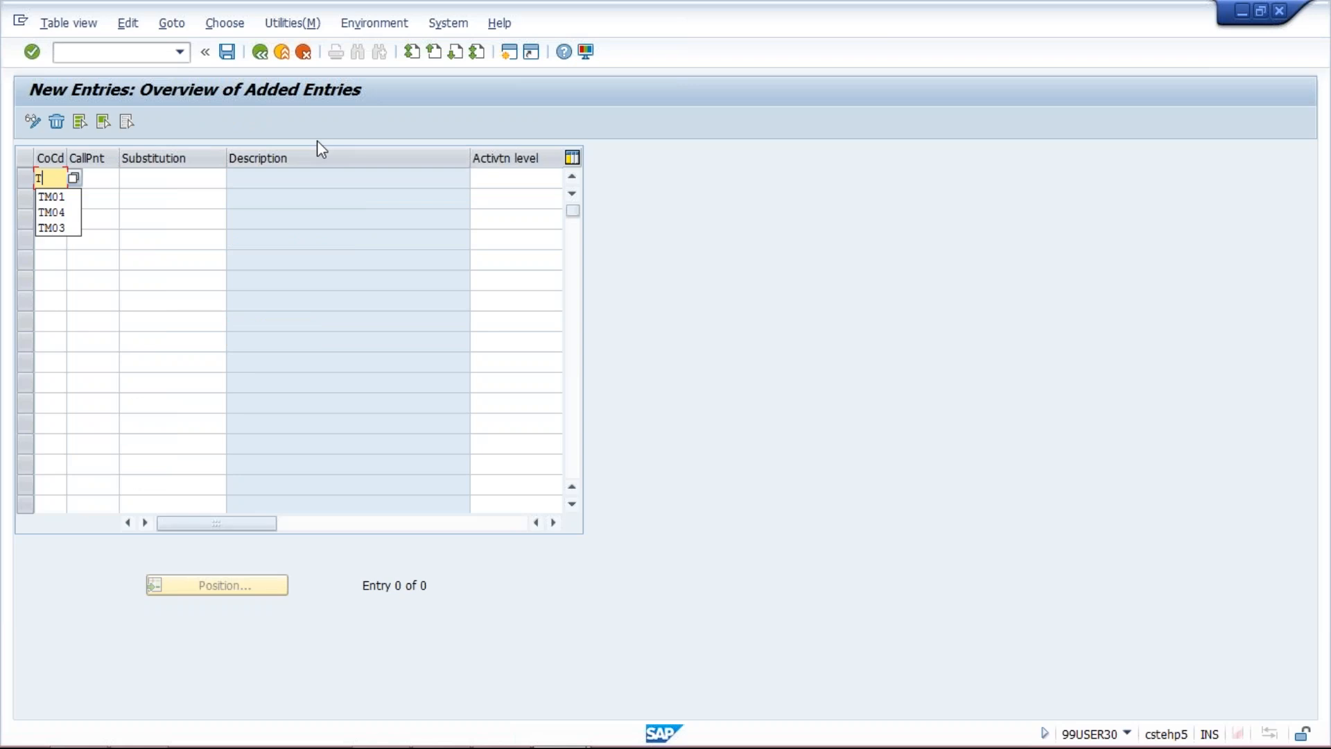
text(M10)
key(Tab)
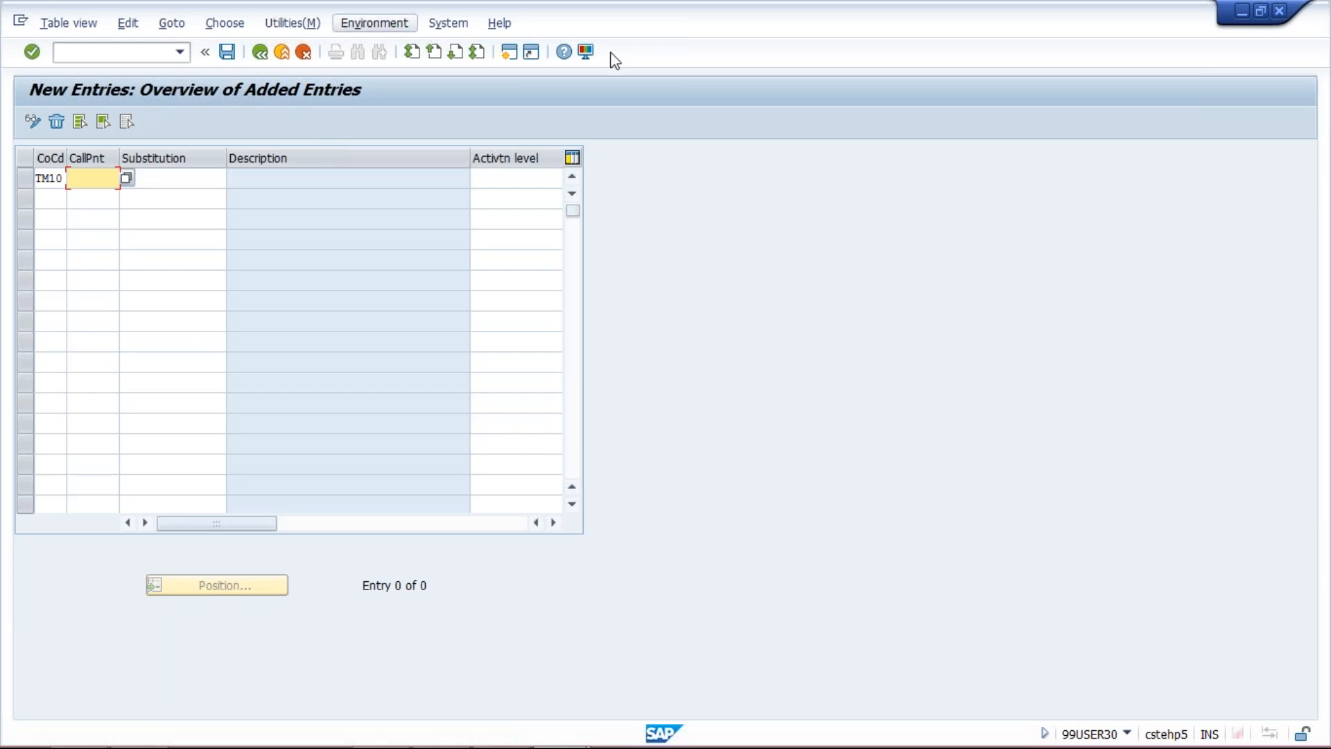
Open transaction FB60 for entering vendor invoices in a new session
click(508, 53)
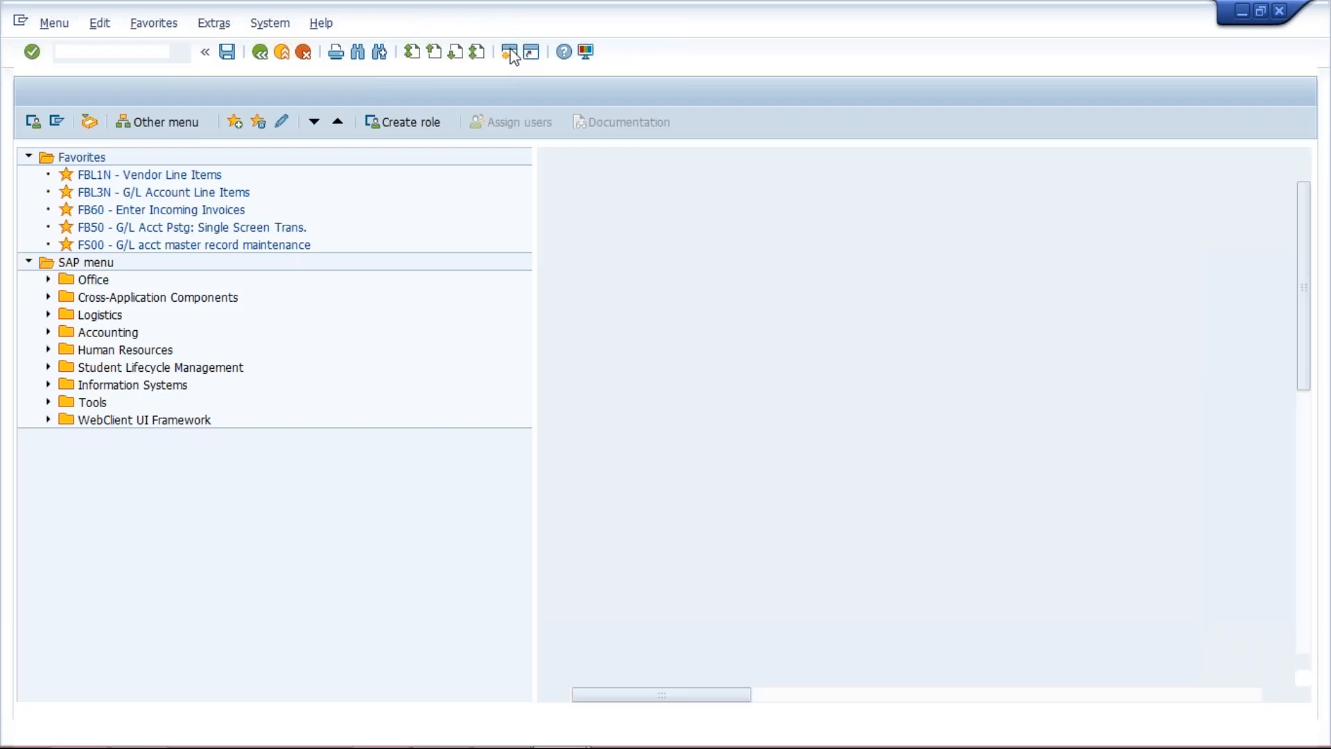
text(FB60)
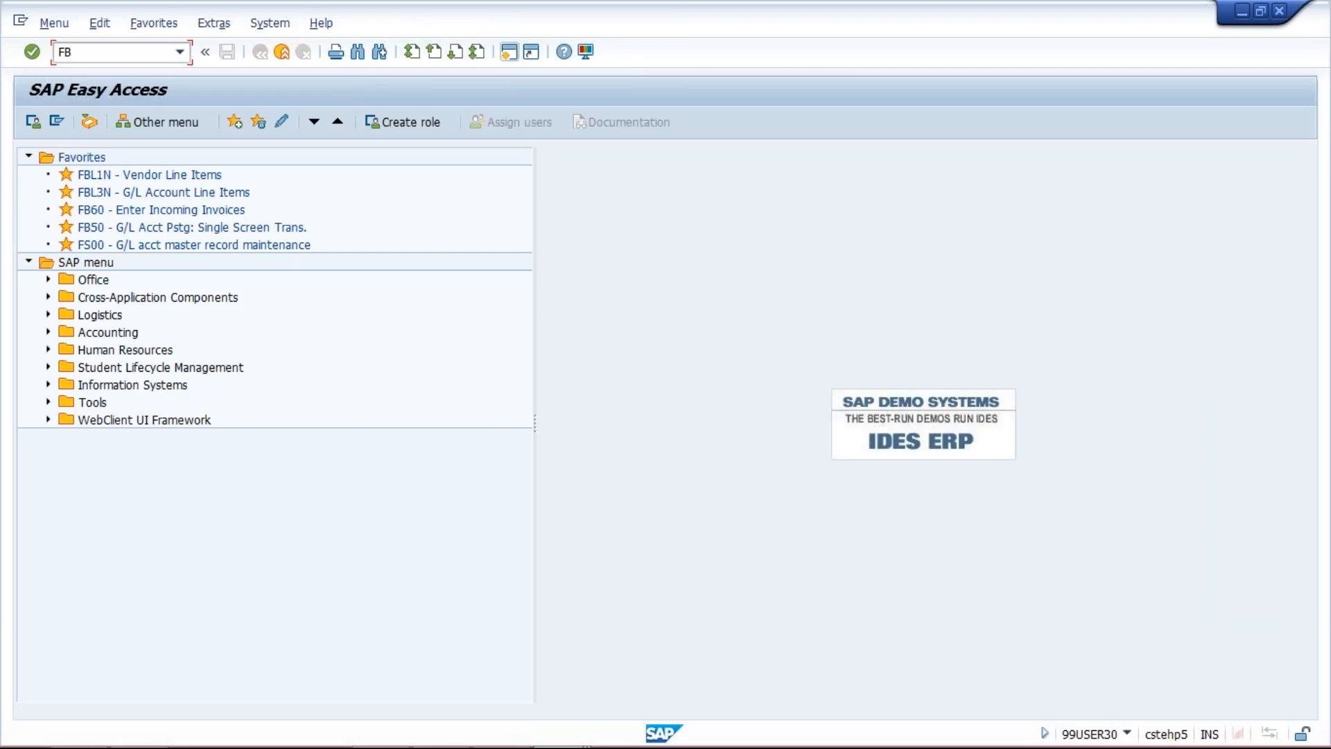
key(Return)
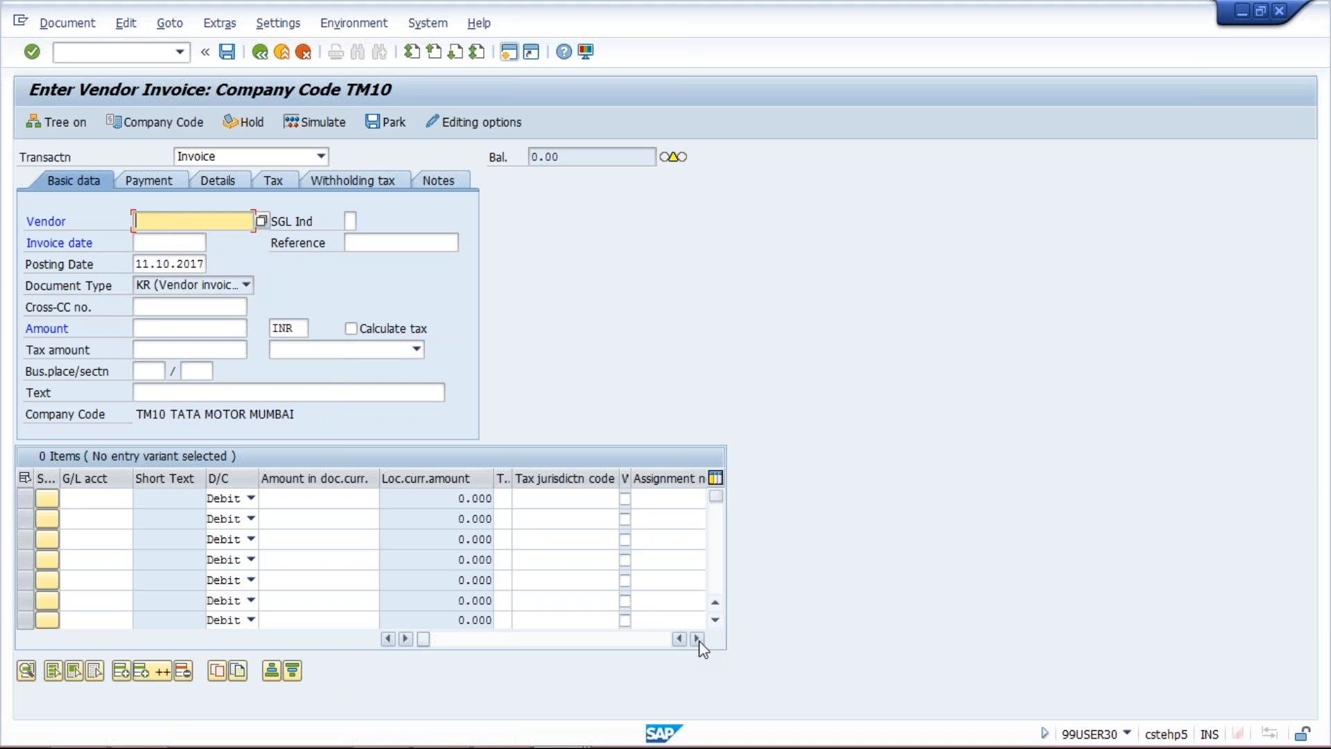
Bring the Text and Cost center columns into view in the invoice line items and widen the Text column
click(86, 497)
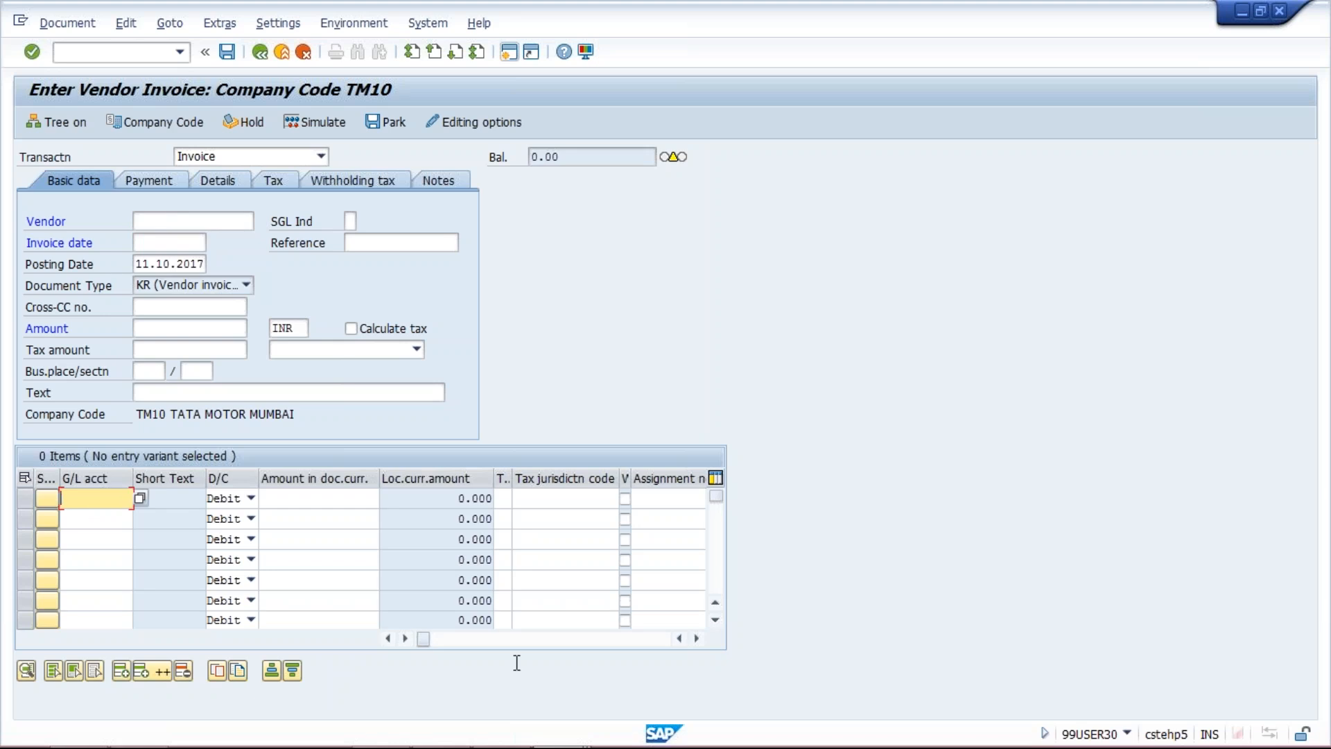
click(698, 639)
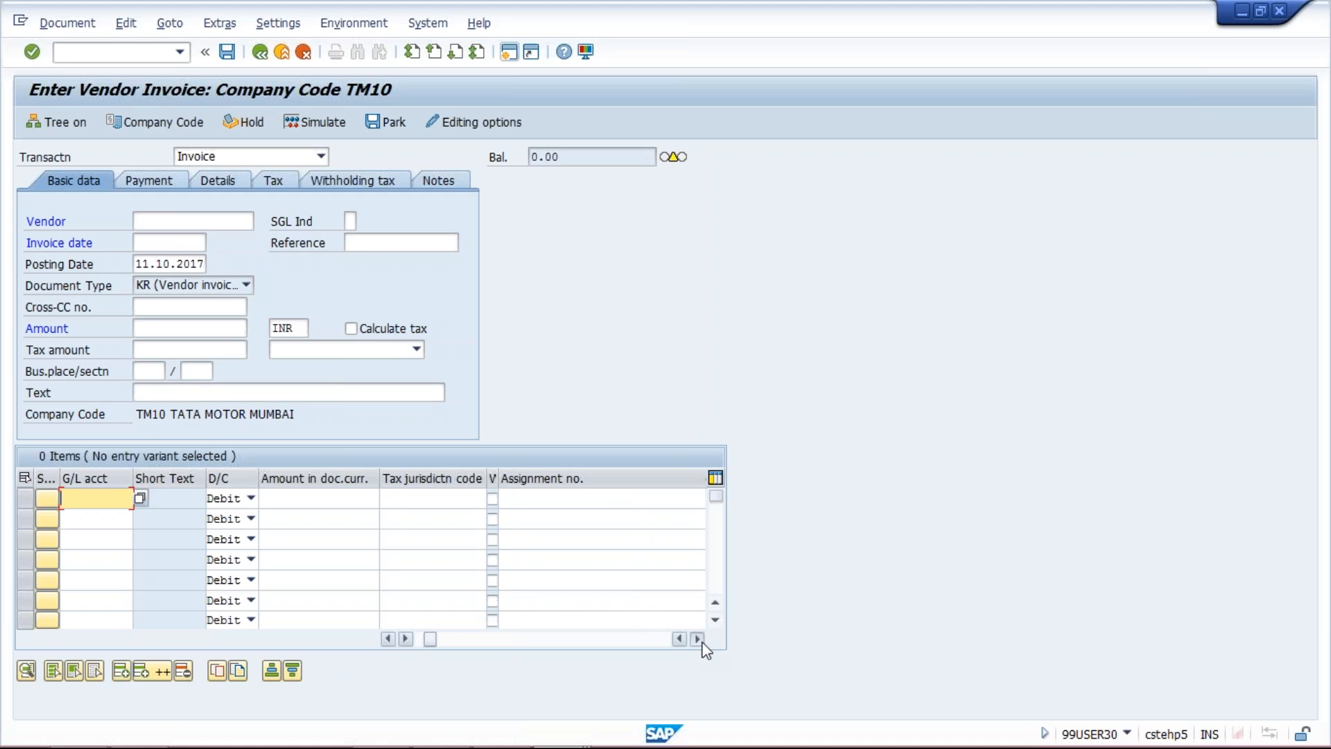
click(697, 638)
click(698, 639)
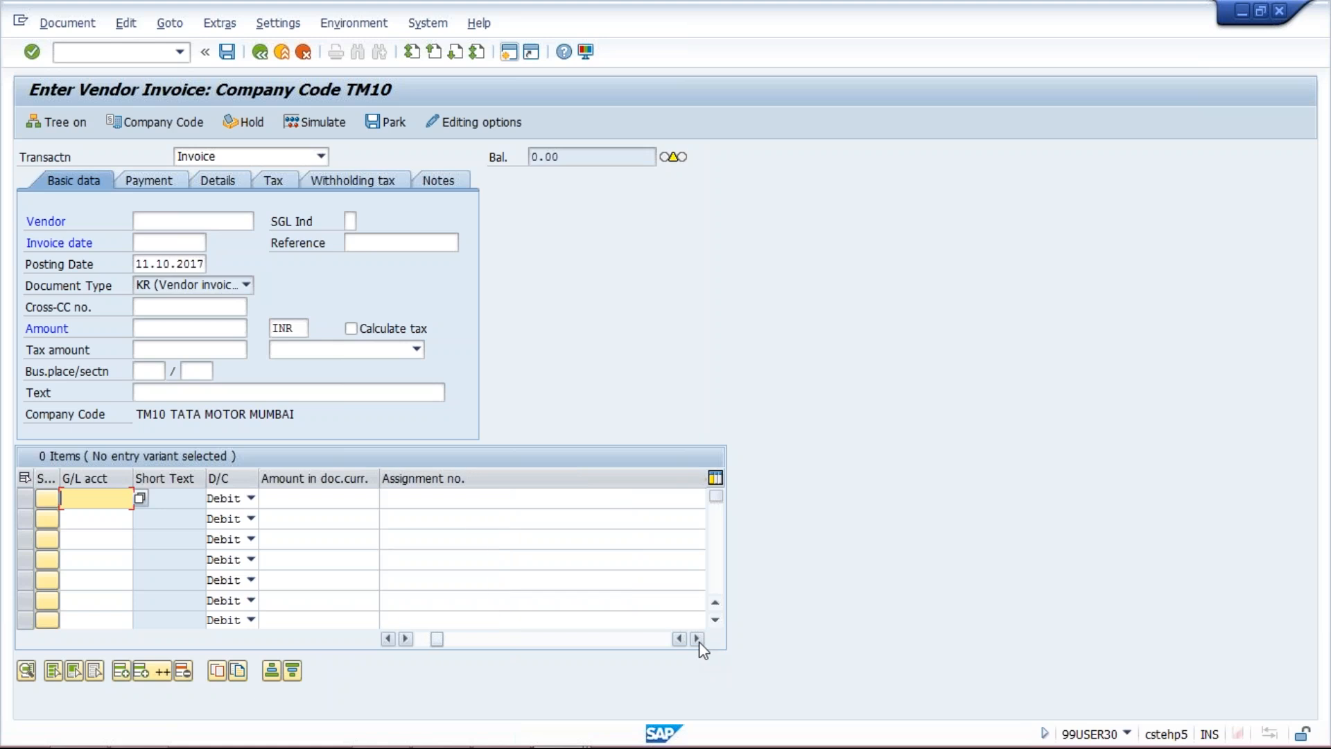
click(699, 642)
click(699, 641)
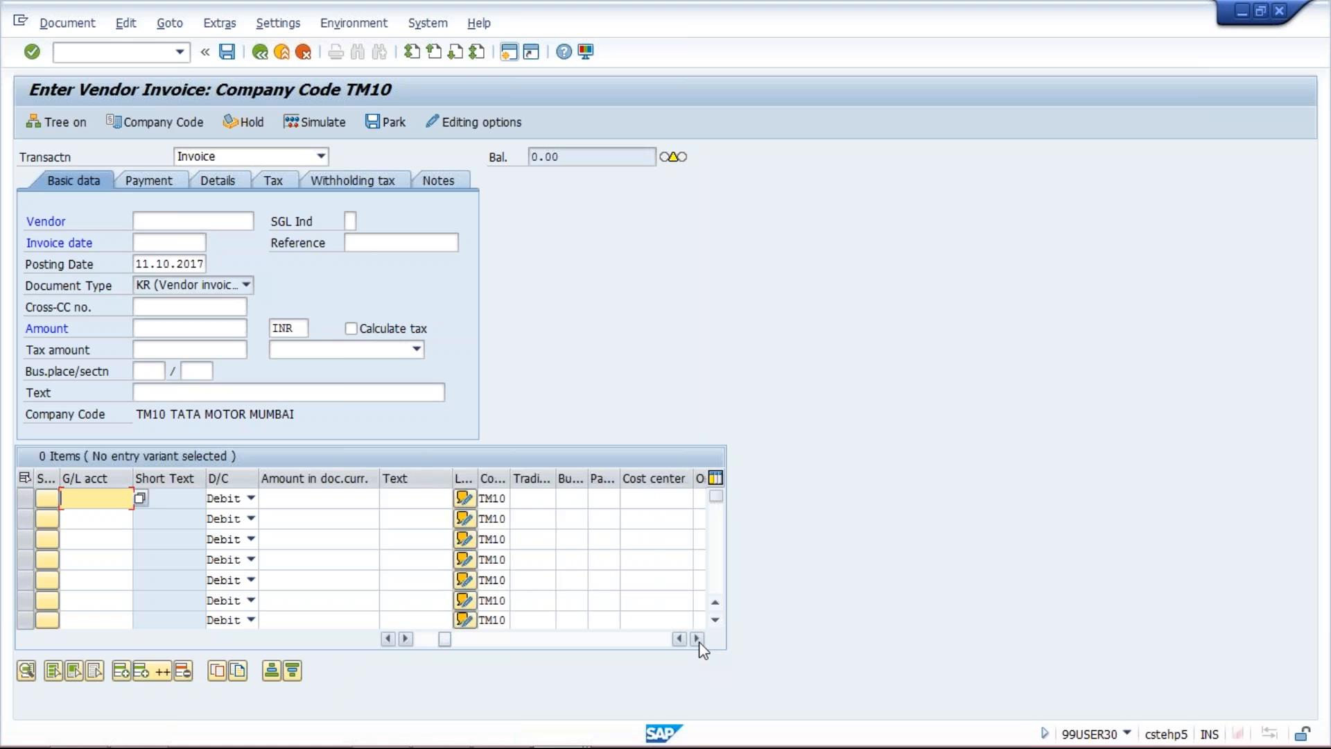
click(418, 499)
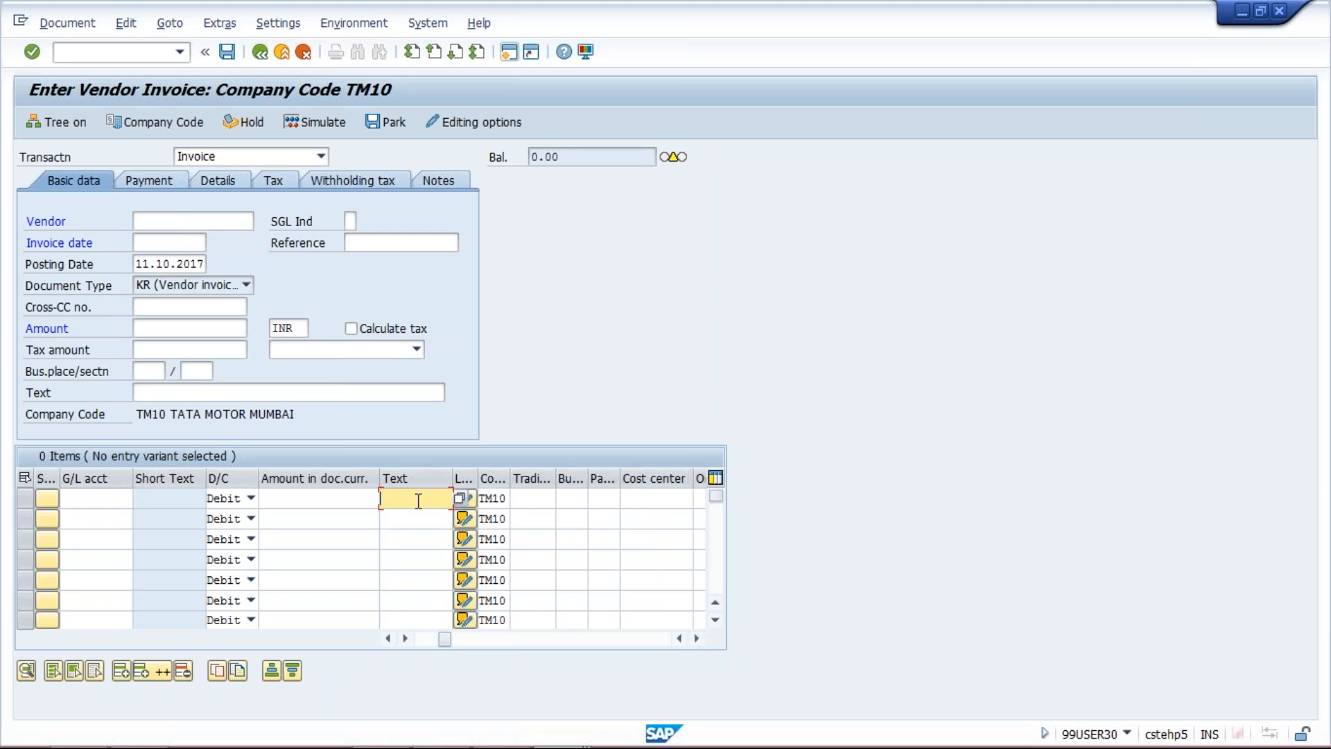
drag(380, 477, 595, 483)
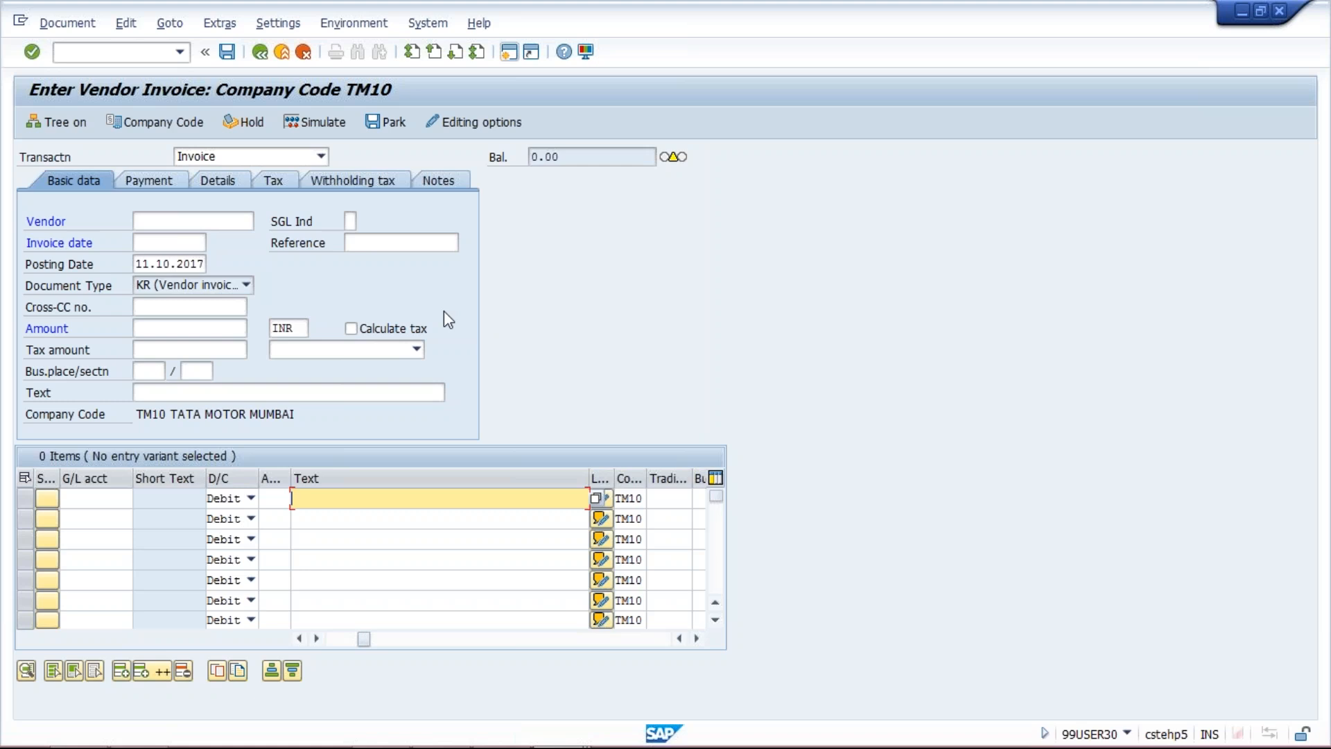
Return to the new substitution entries window and assign callup point 0002 Line Item to the TM10 entry
mouse_move(502, 746)
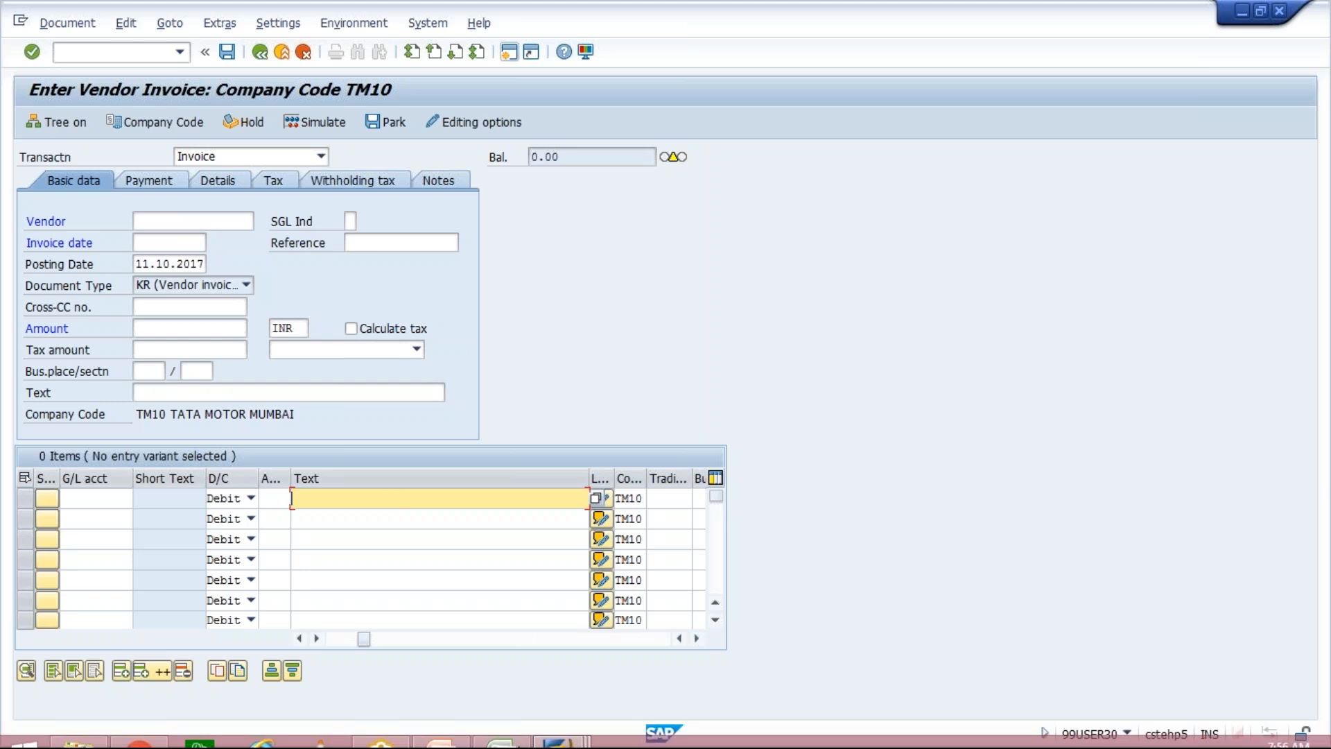
click(553, 725)
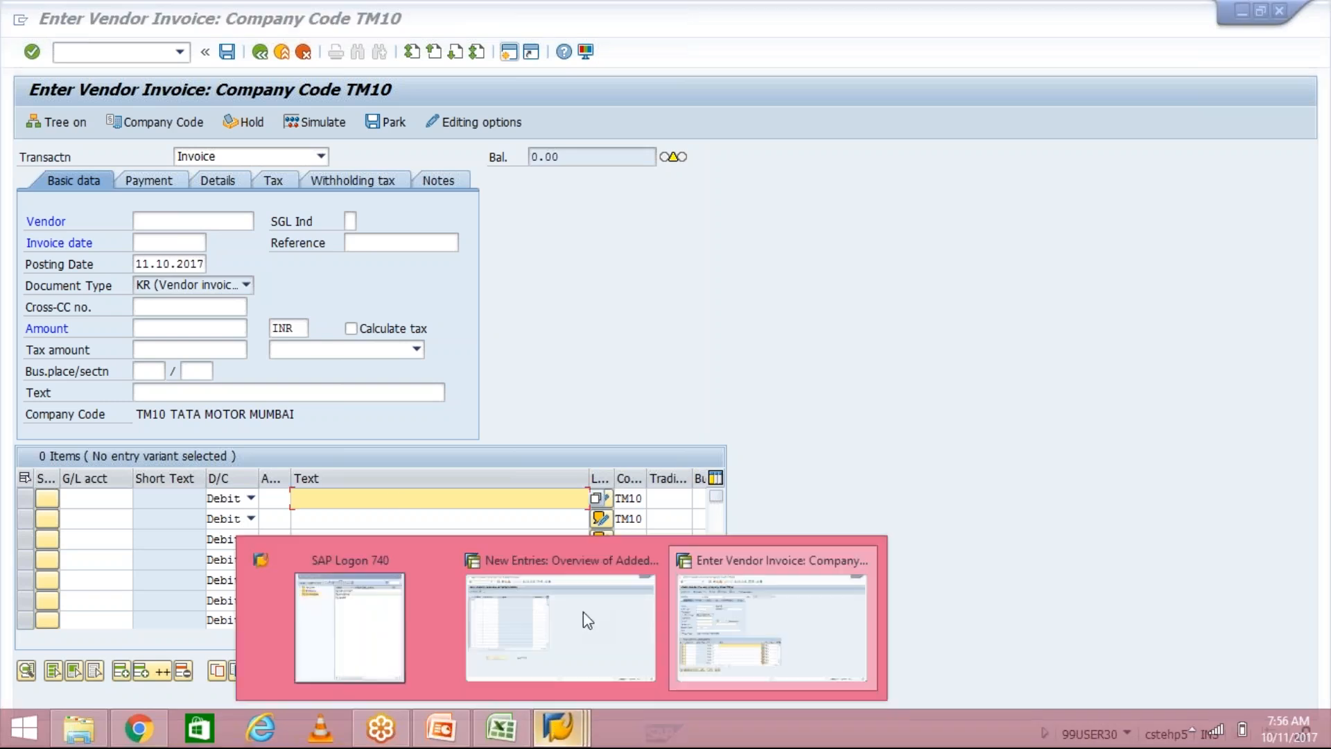
click(576, 623)
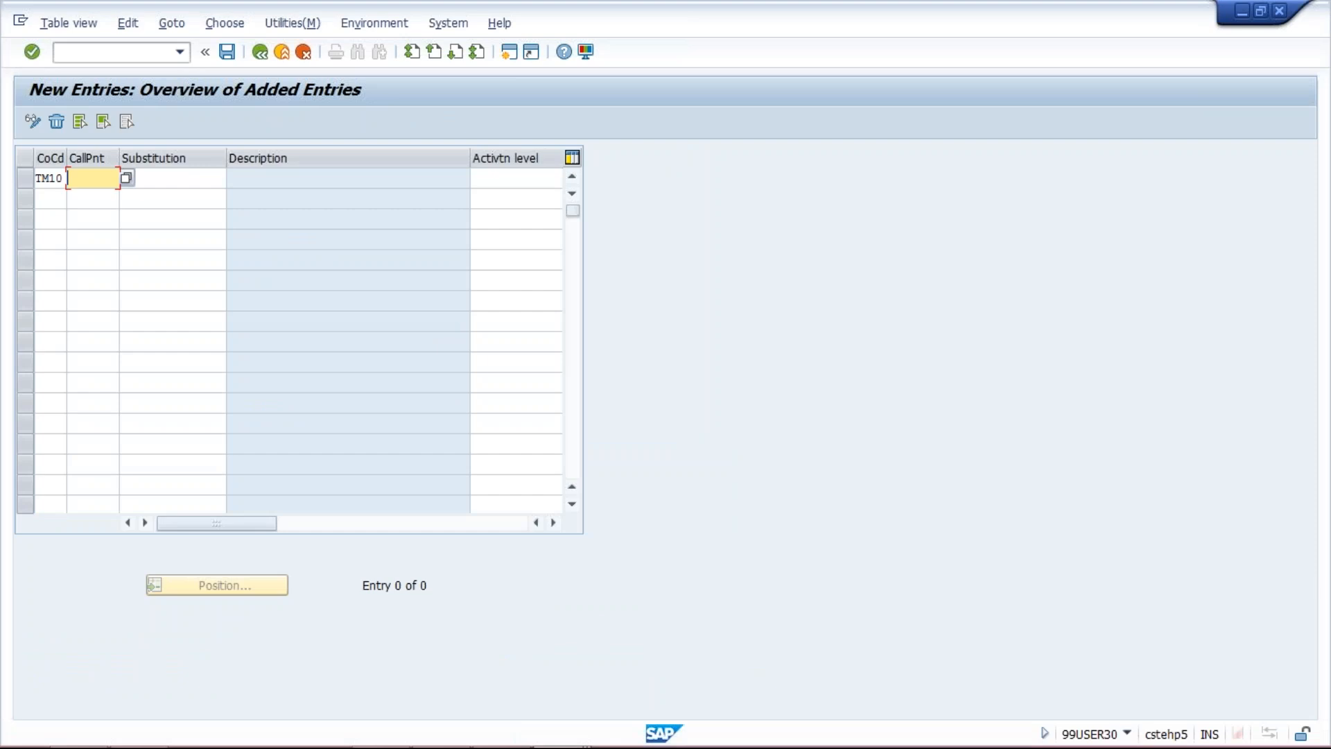
click(127, 178)
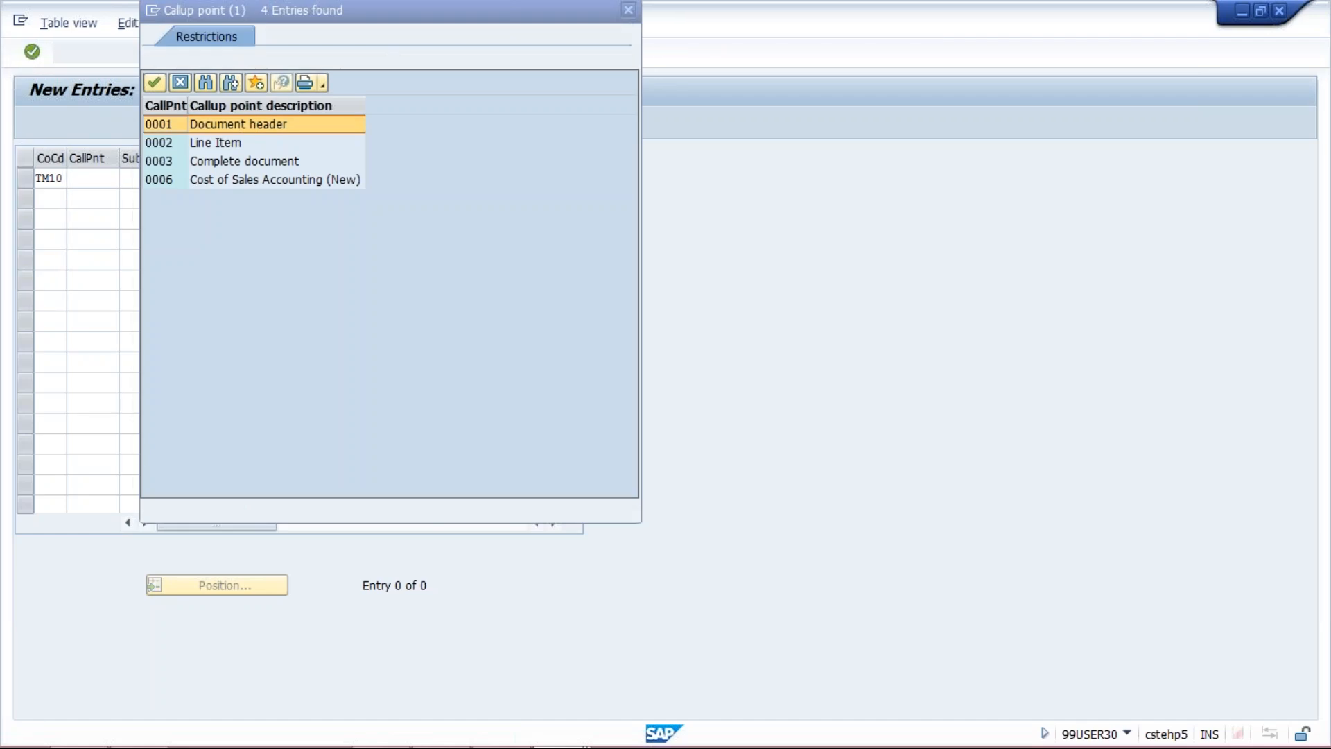
click(216, 143)
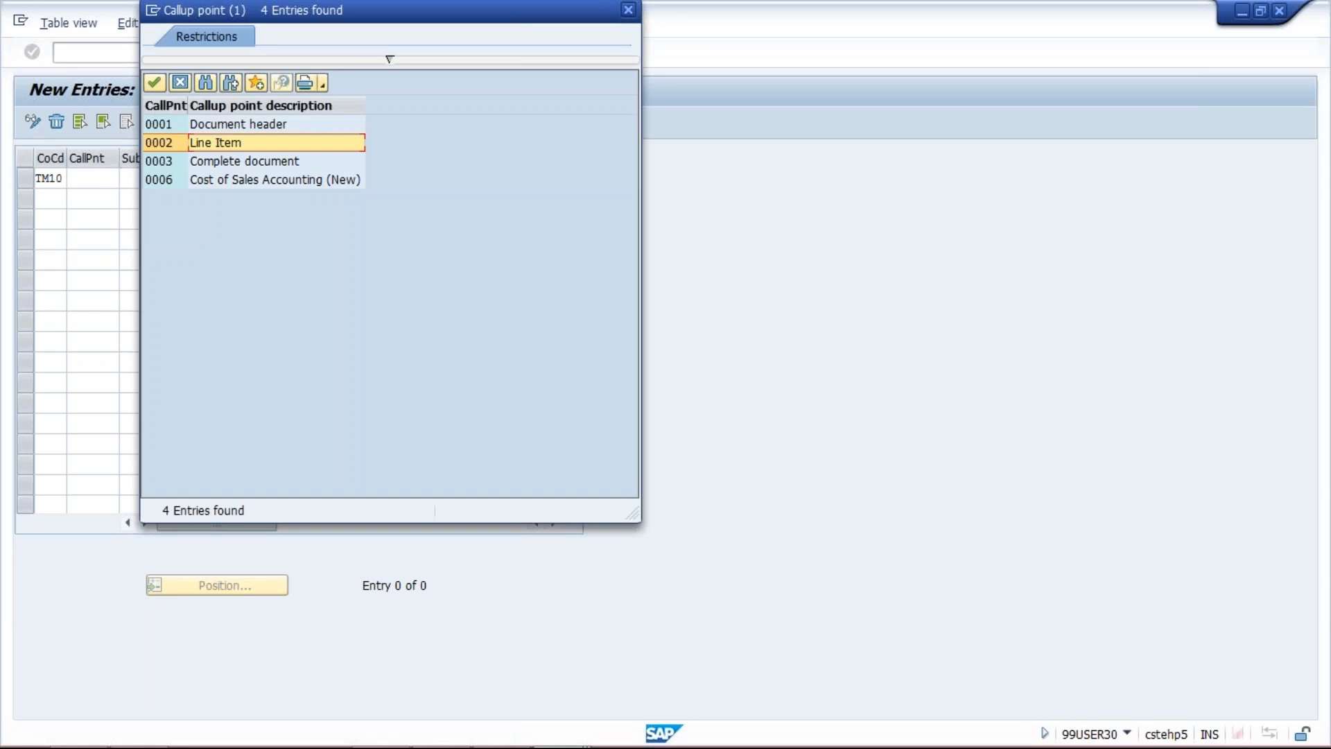
key(Return)
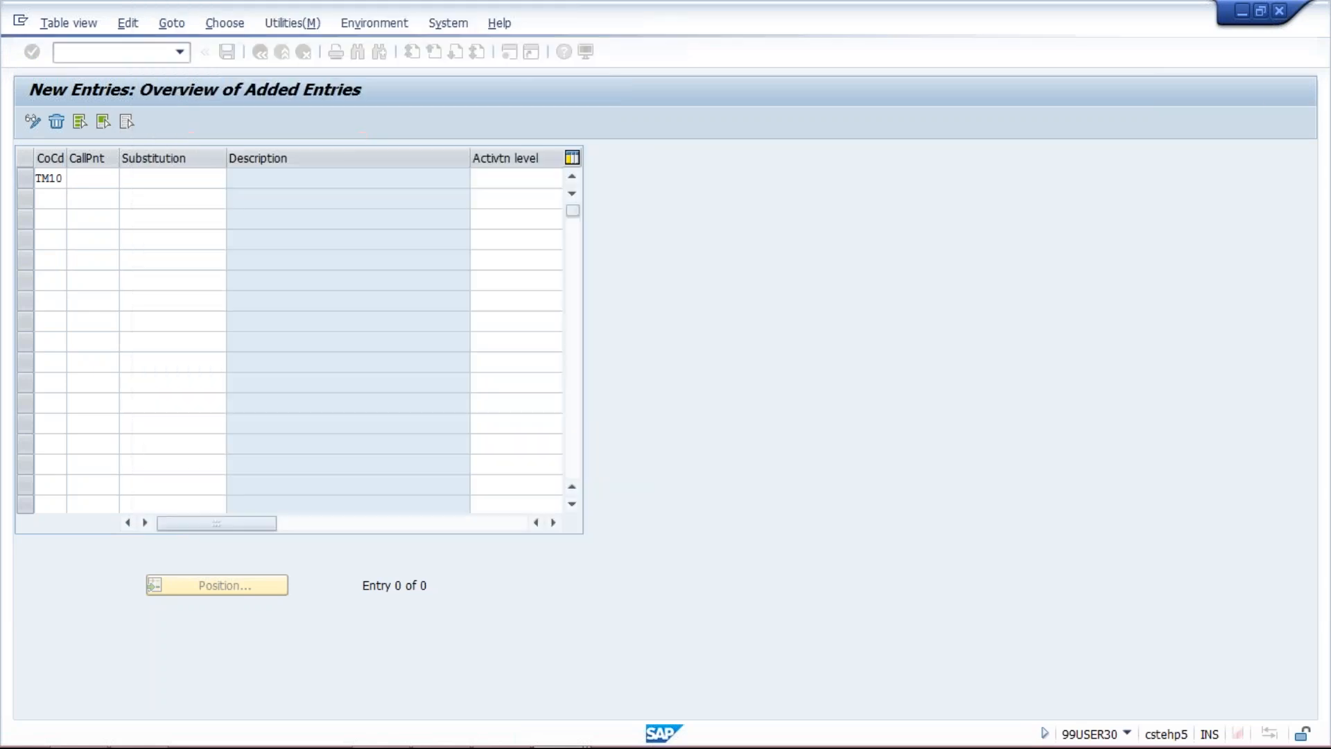
click(186, 179)
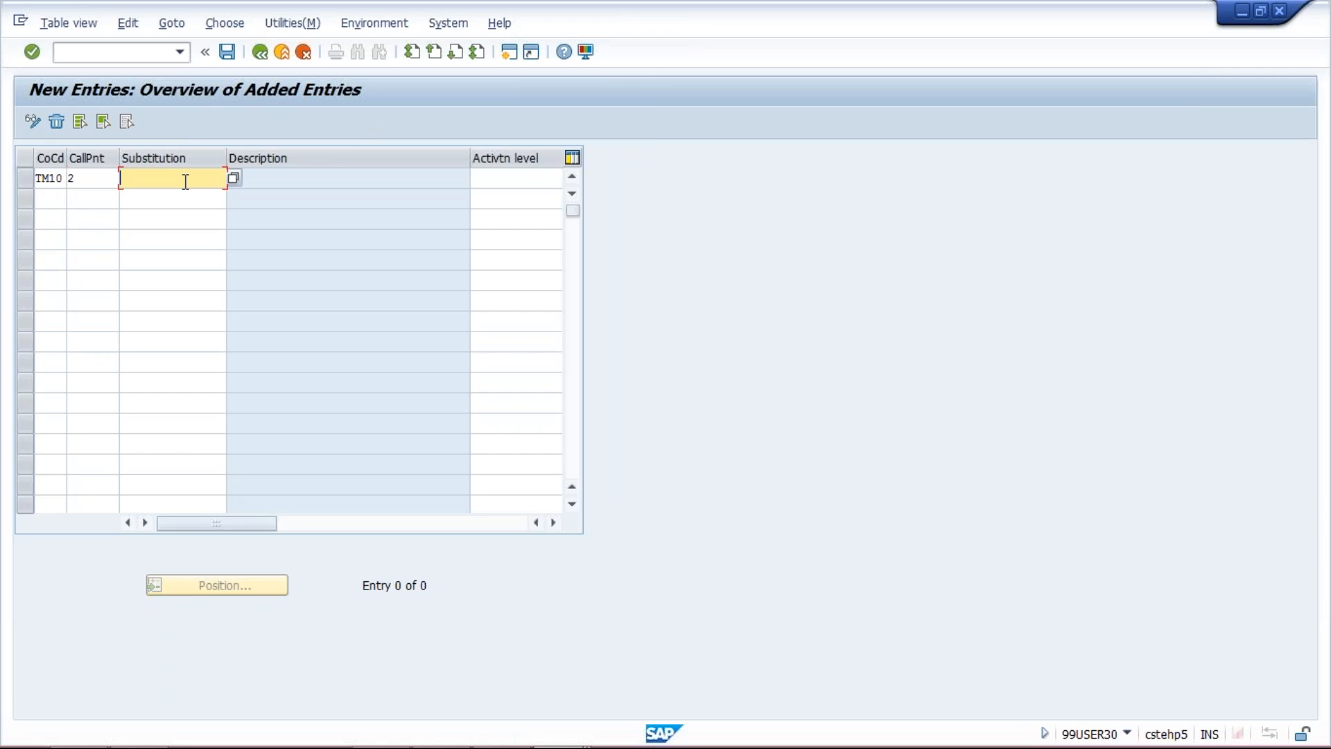
key(Return)
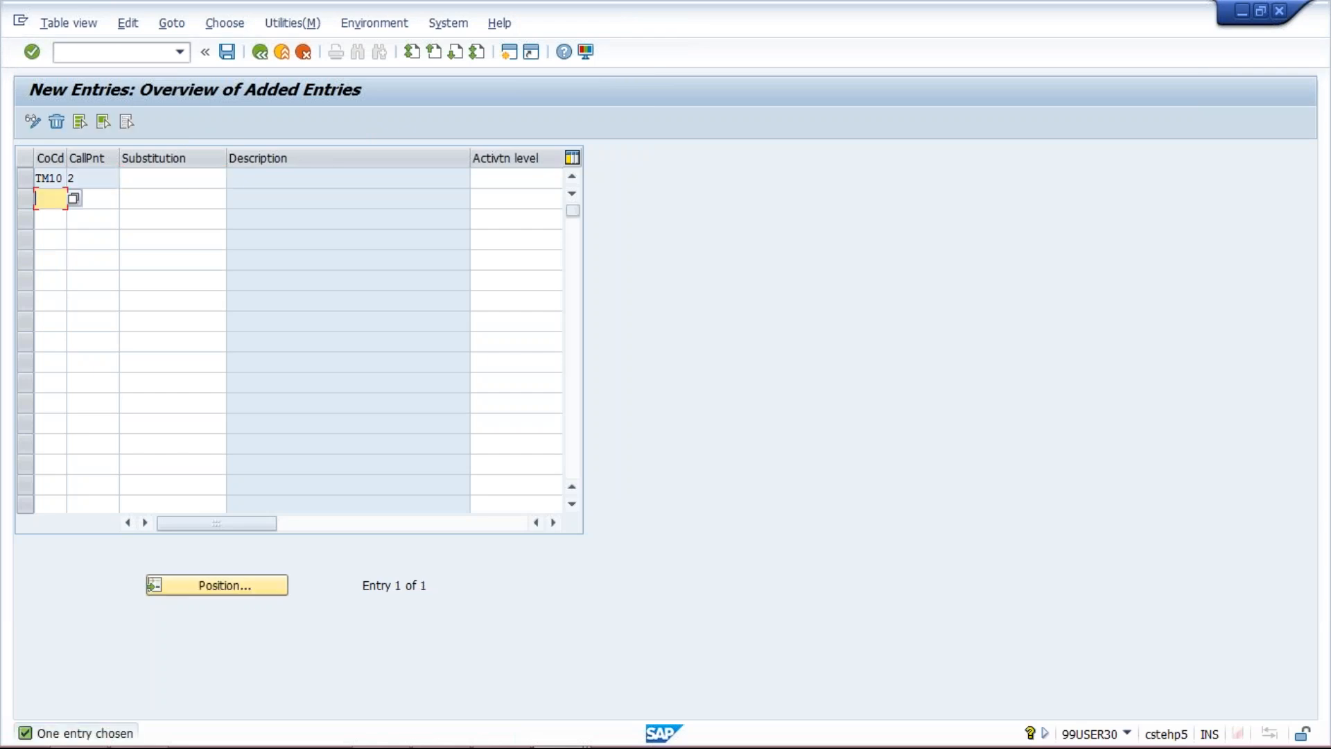
Open substitution maintenance from the TM10 entry and create a new Line Item substitution named TM10
click(182, 179)
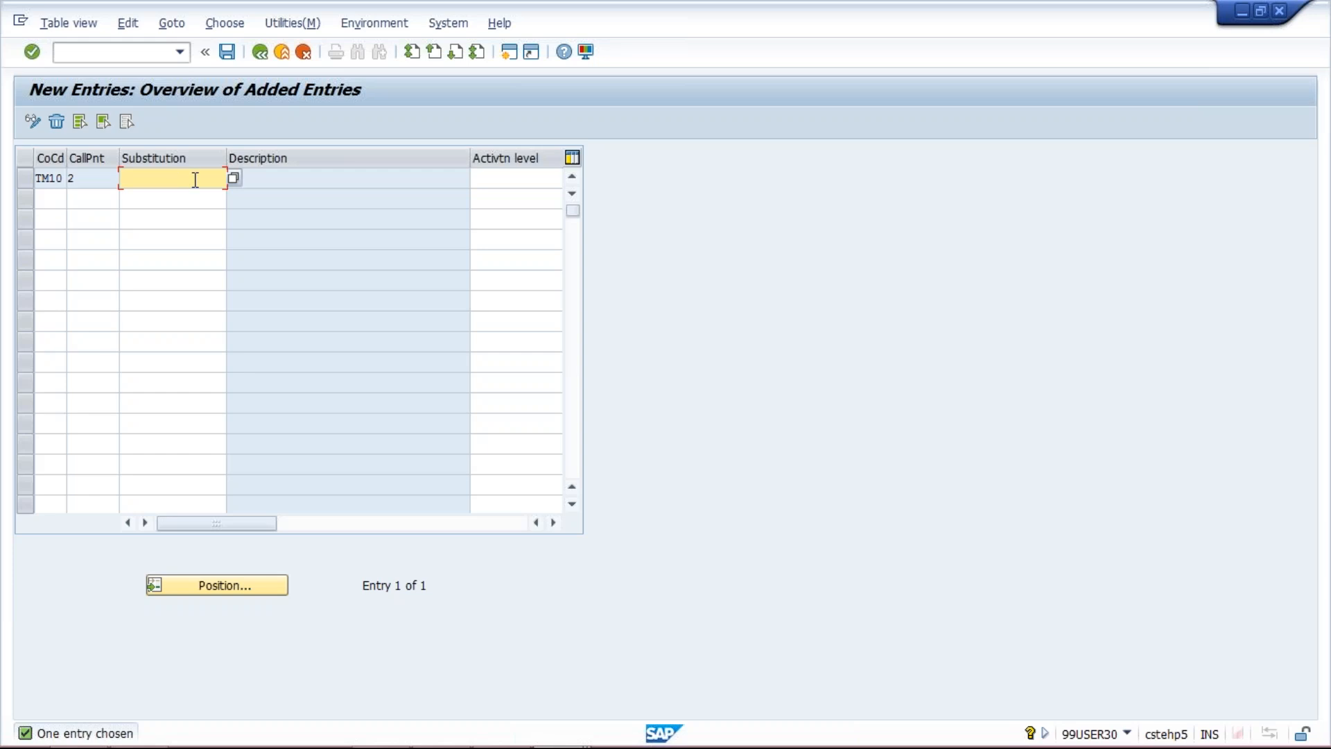
key(F4)
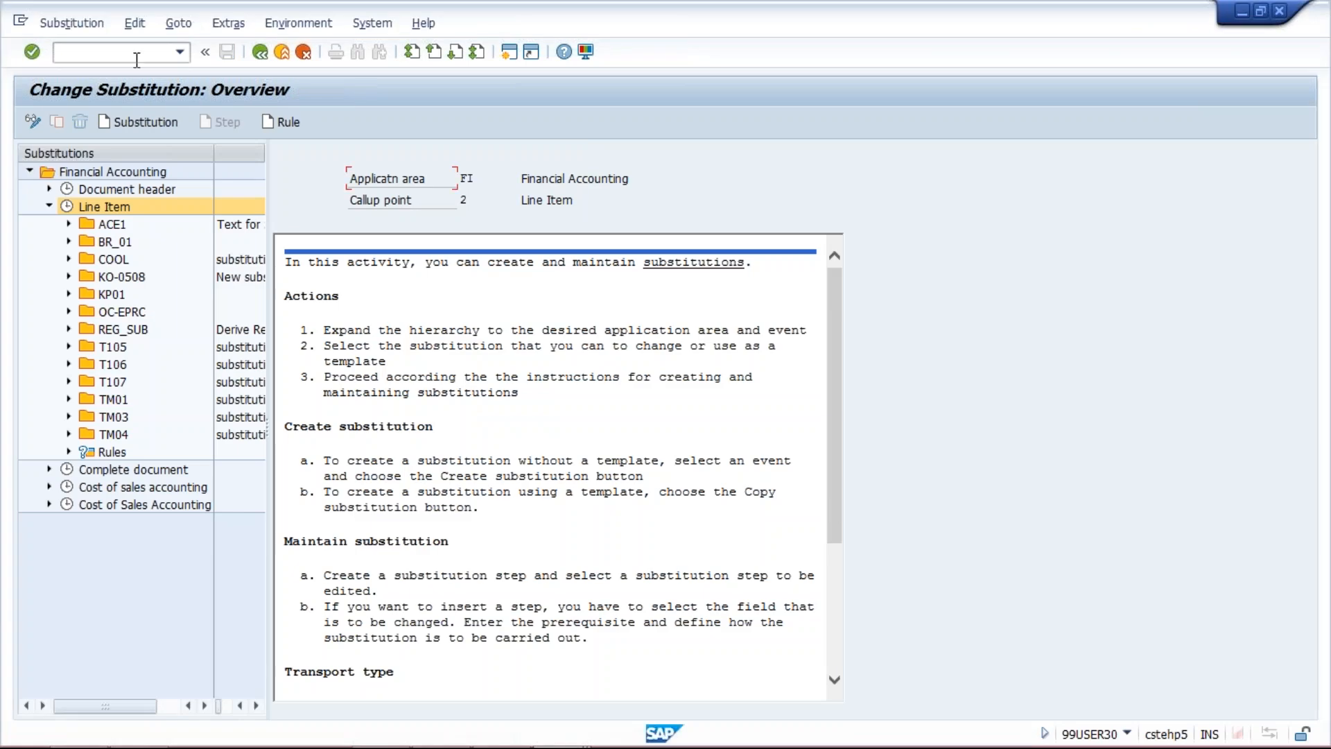
click(145, 122)
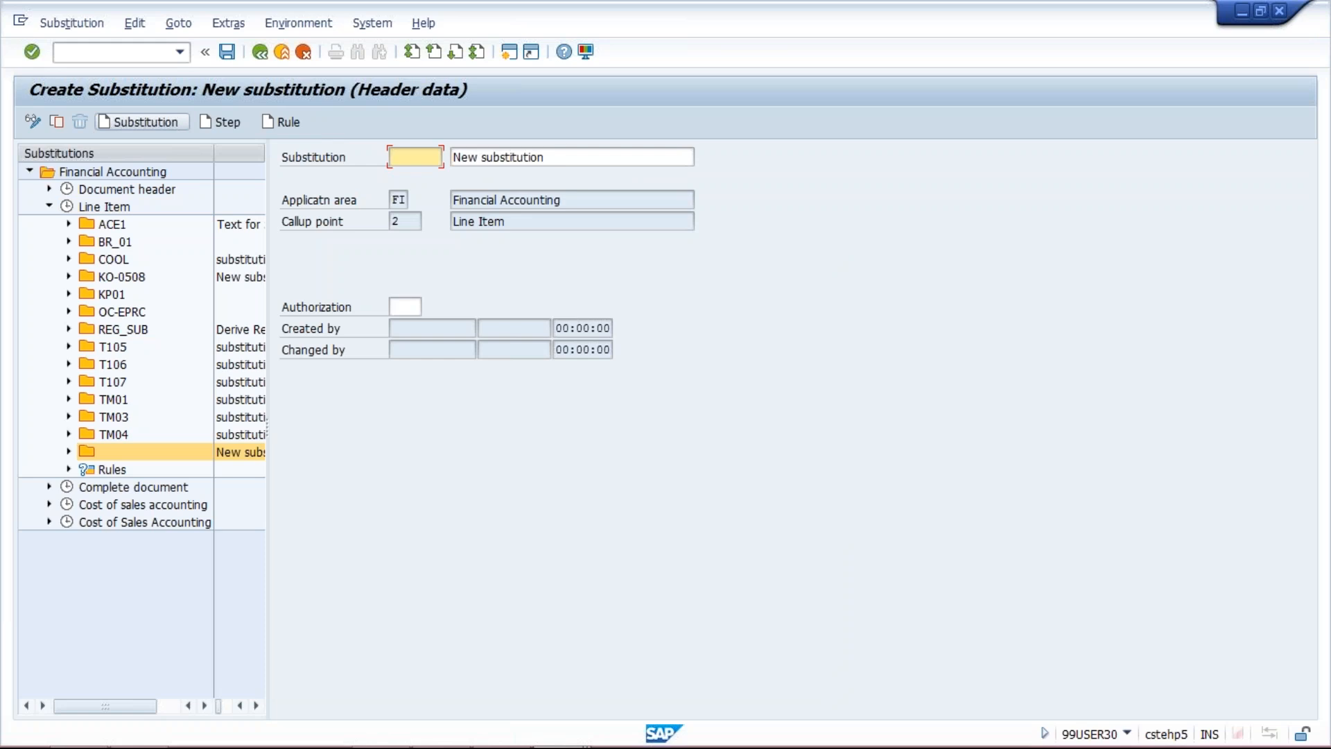
text(T)
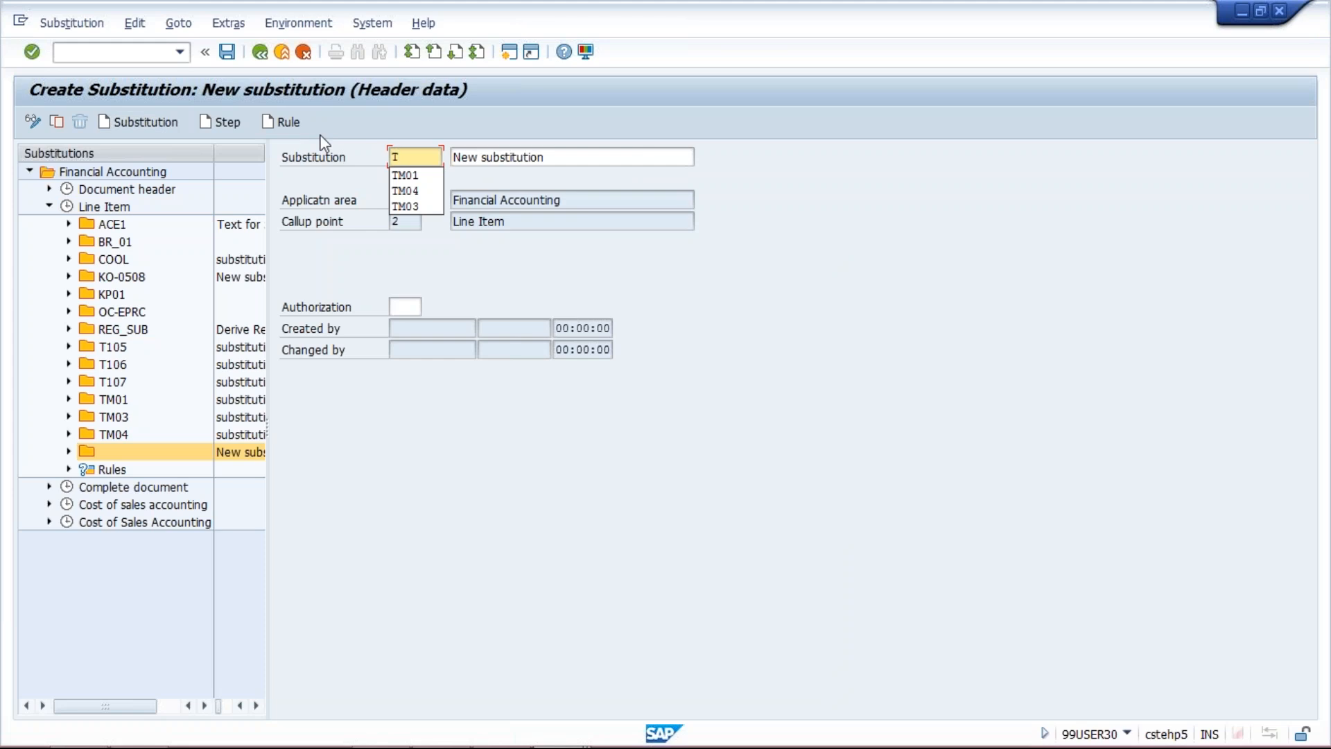
text(M10)
key(Return)
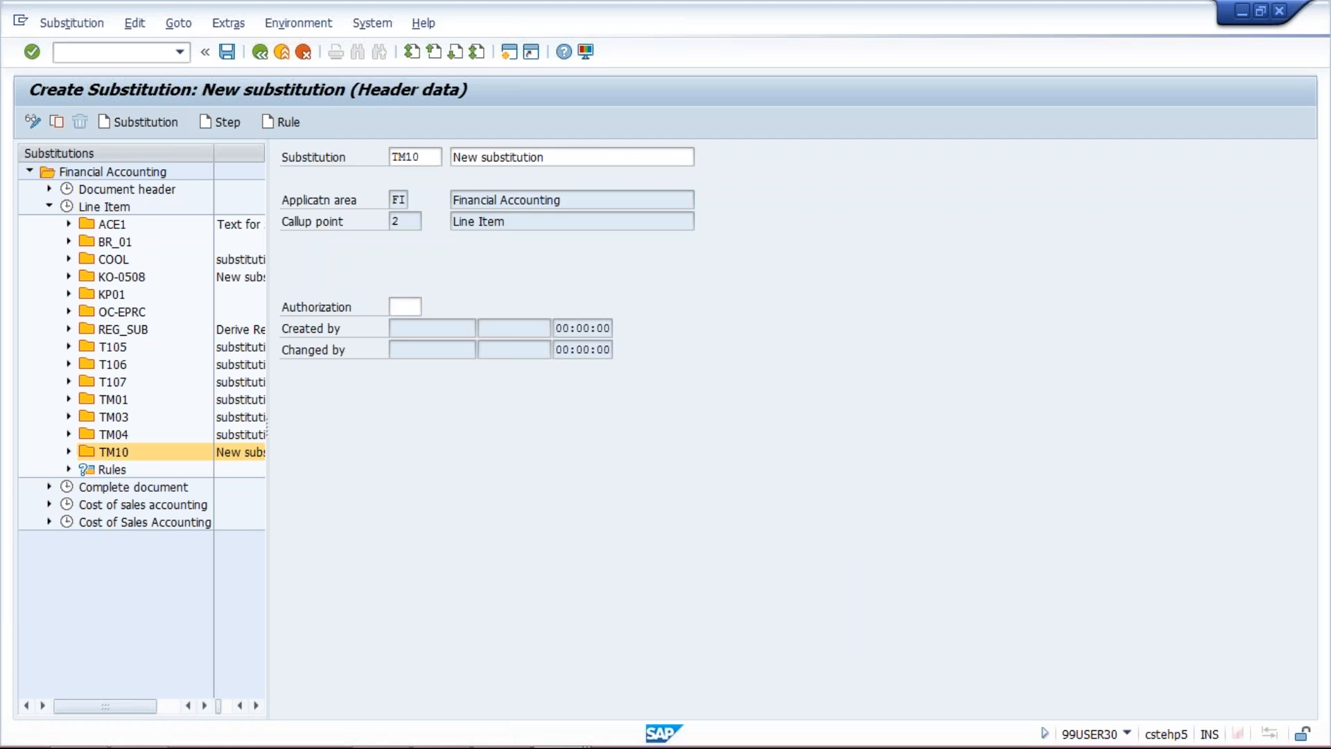
Insert a step in substitution TM10, find TEXT among the substitutable fields, and have BSEG-SGTXT substituted by a constant value
click(227, 125)
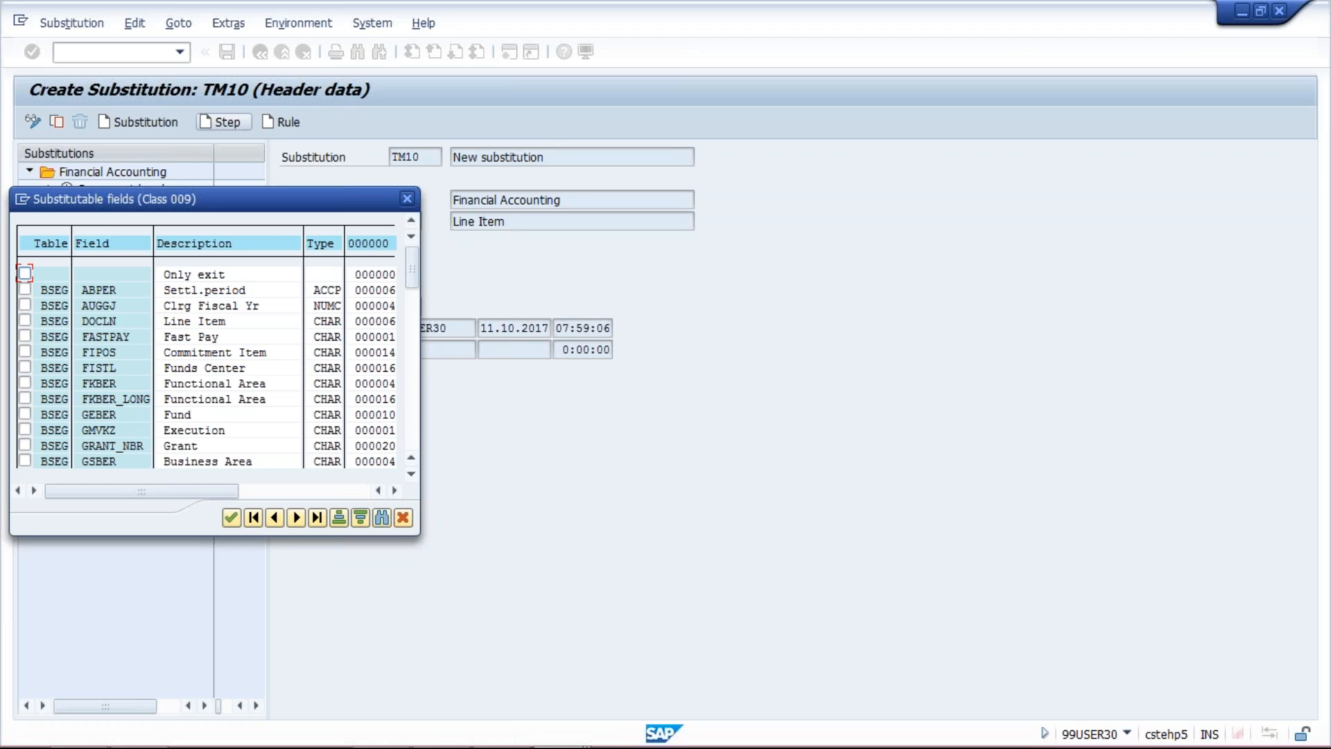
click(382, 518)
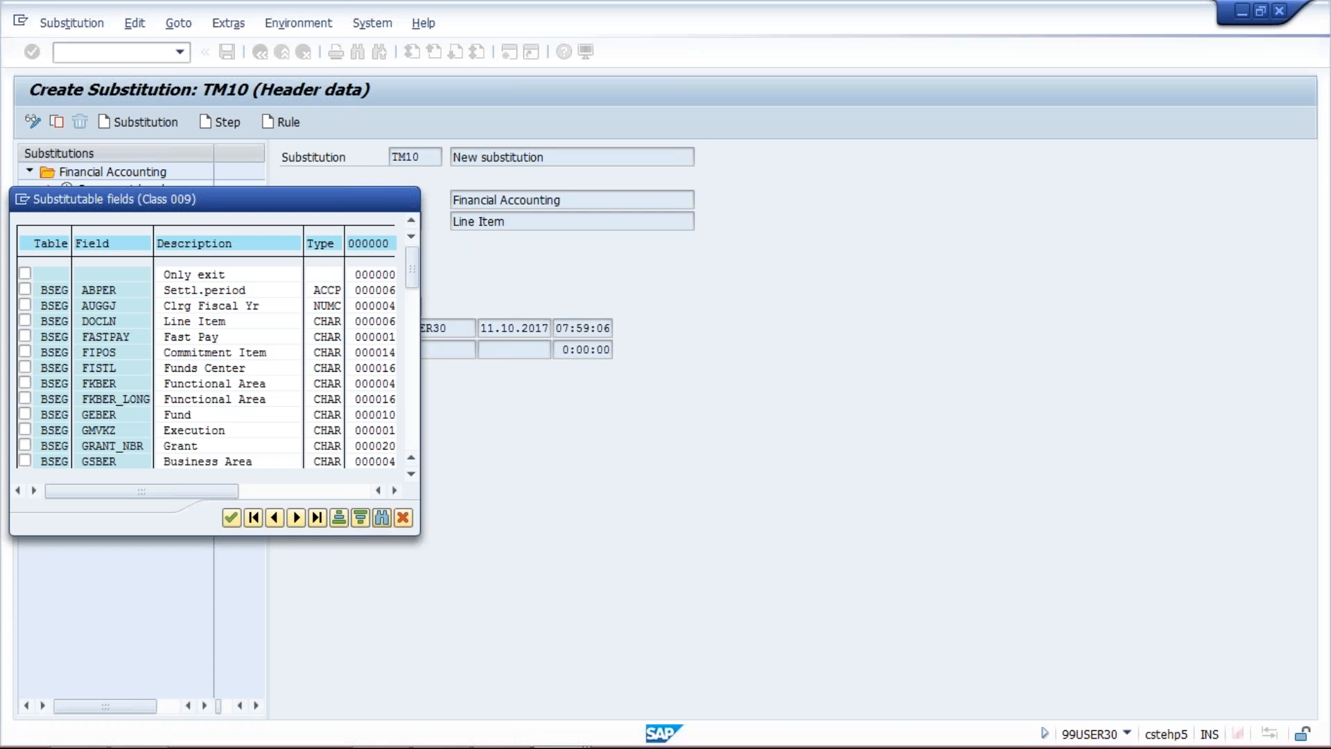
text(T)
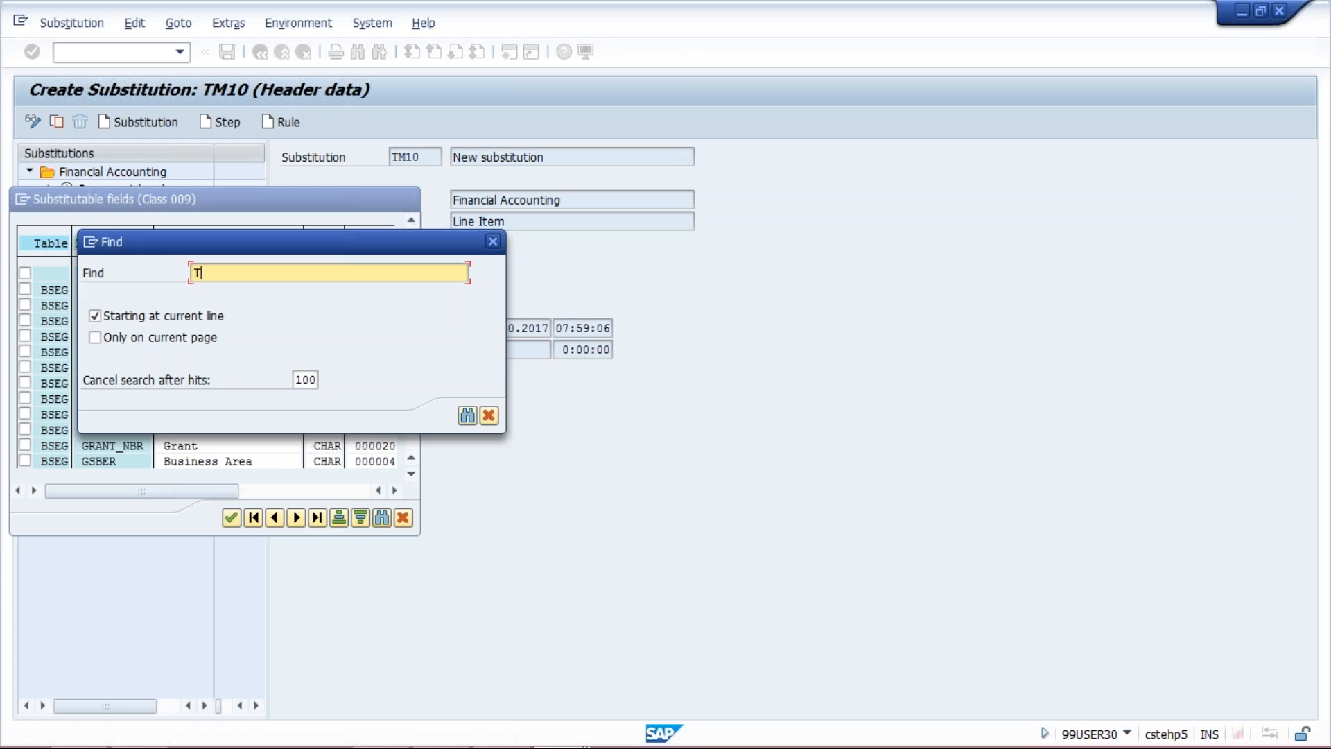
text(EXT)
key(Return)
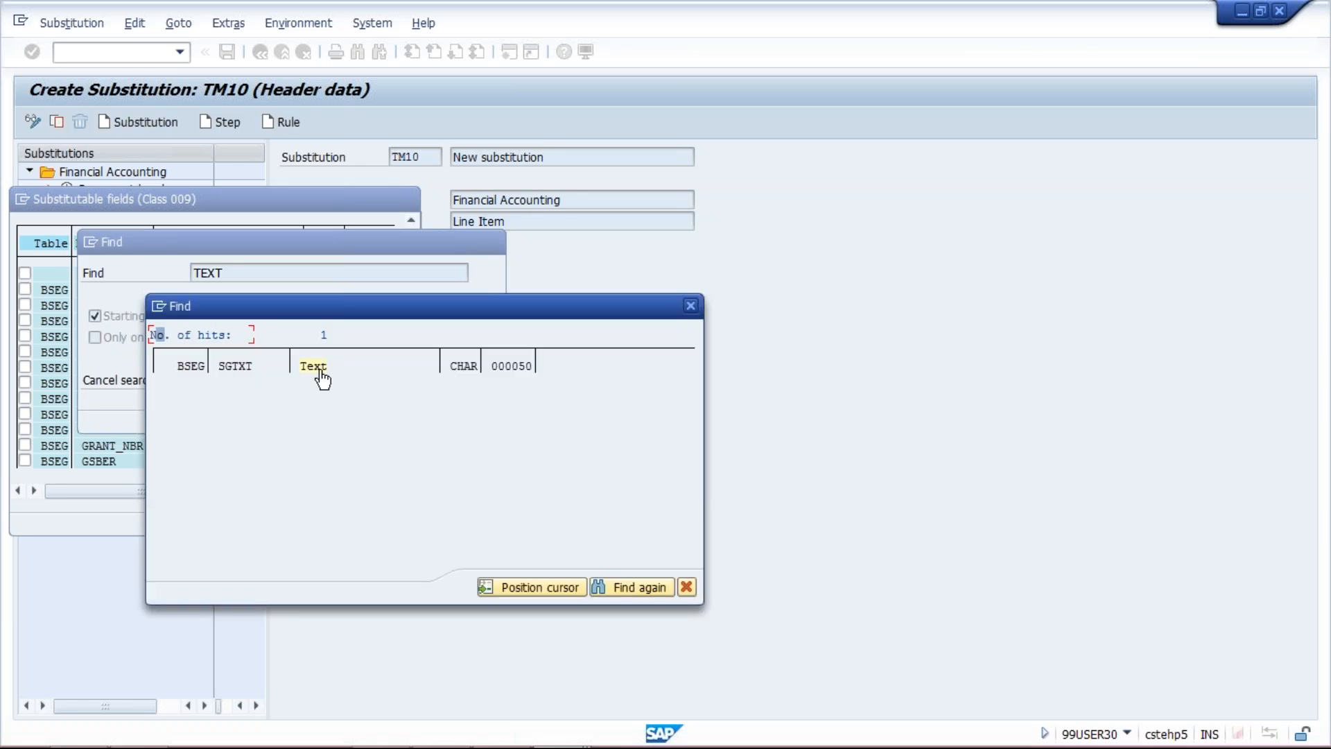
click(320, 371)
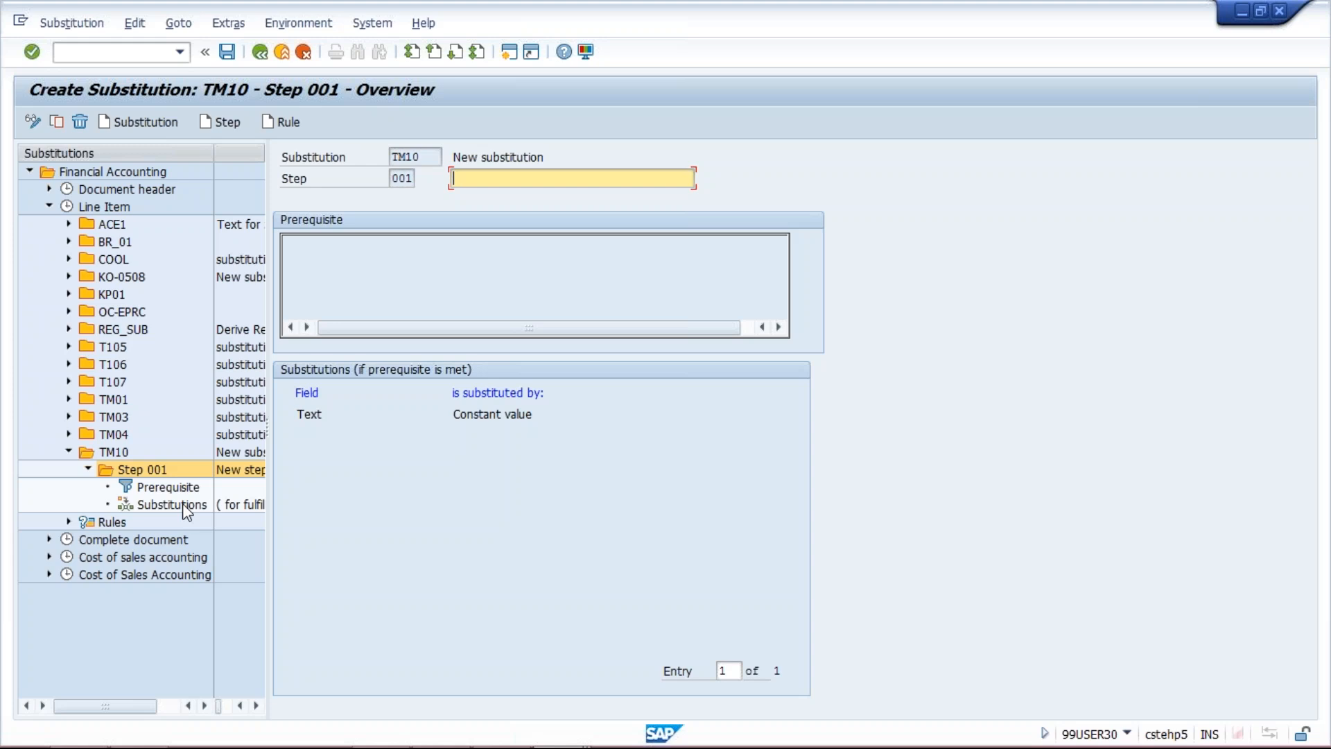
Enter TEXT DERIVATION as the description of step 001 in substitution TM10
text(T)
click(675, 199)
double_click(149, 503)
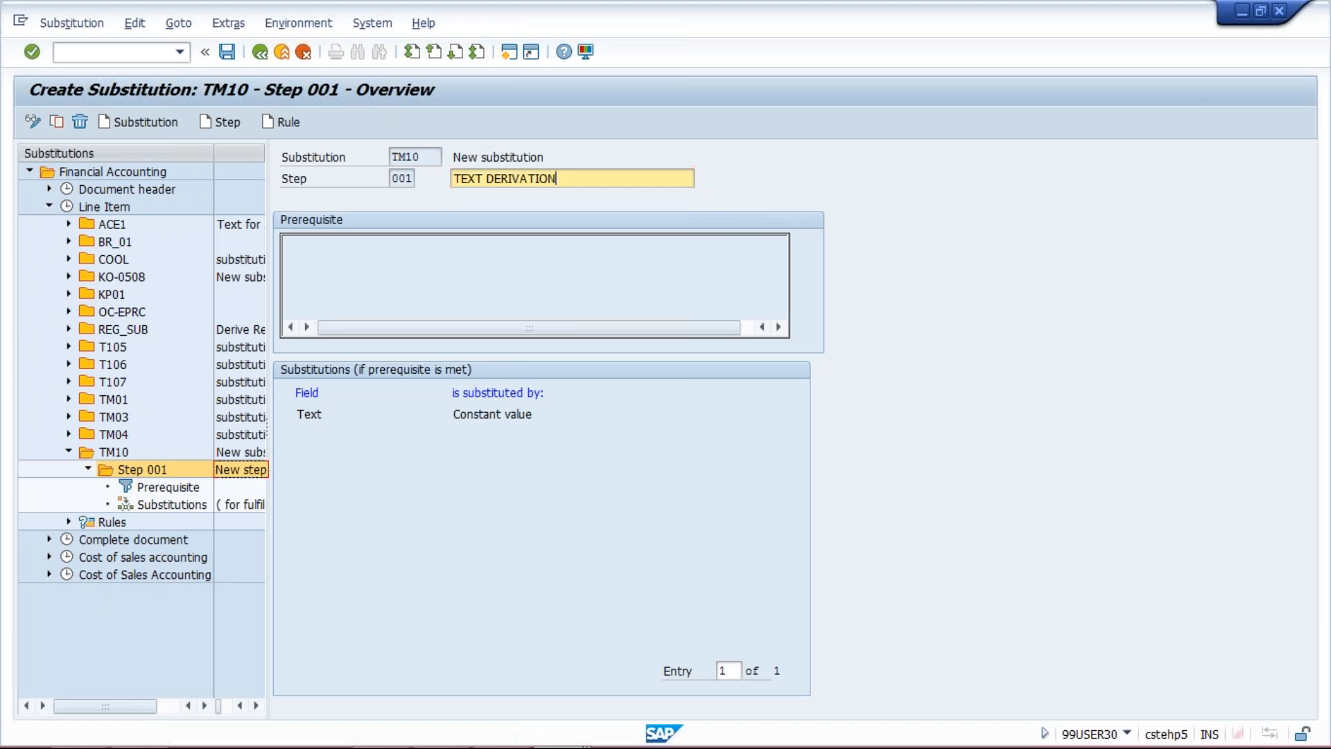
Open the prerequisite of step 001 in substitution TM10 and search its operand list for COMPANY CODE
click(166, 489)
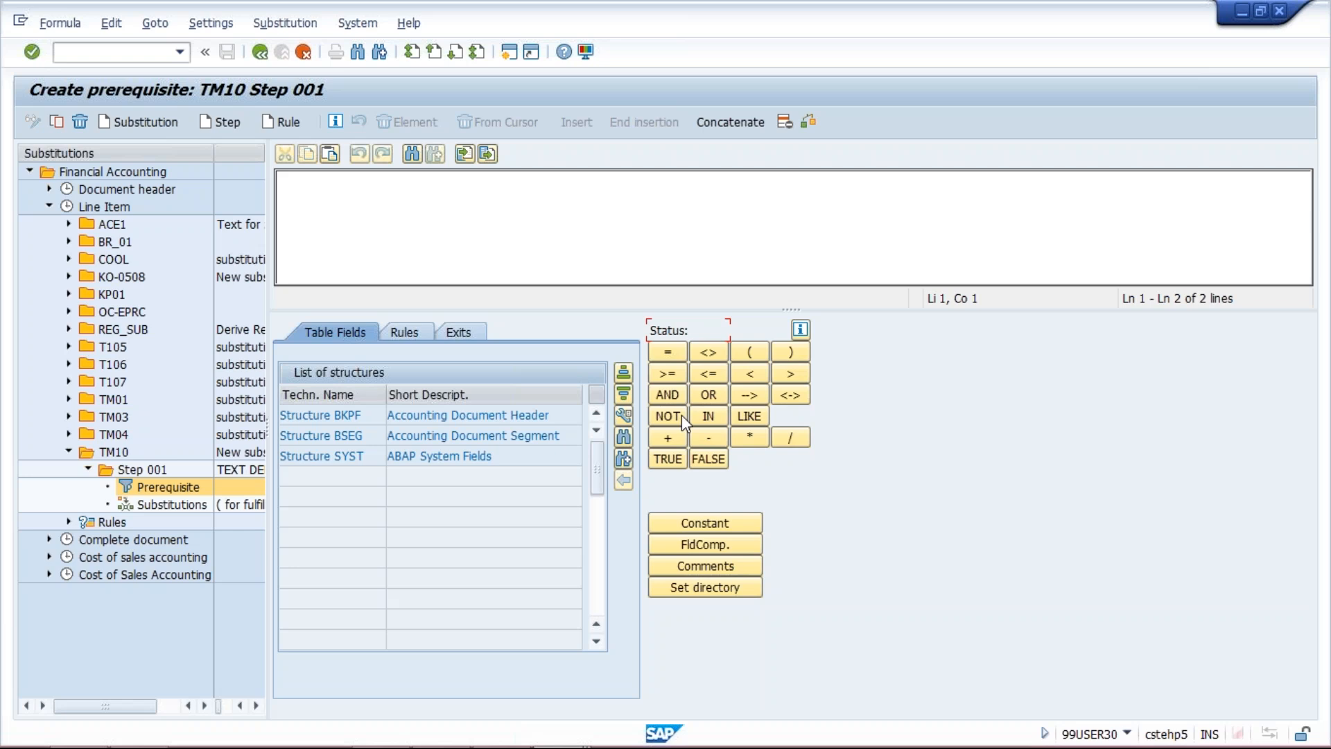
click(625, 438)
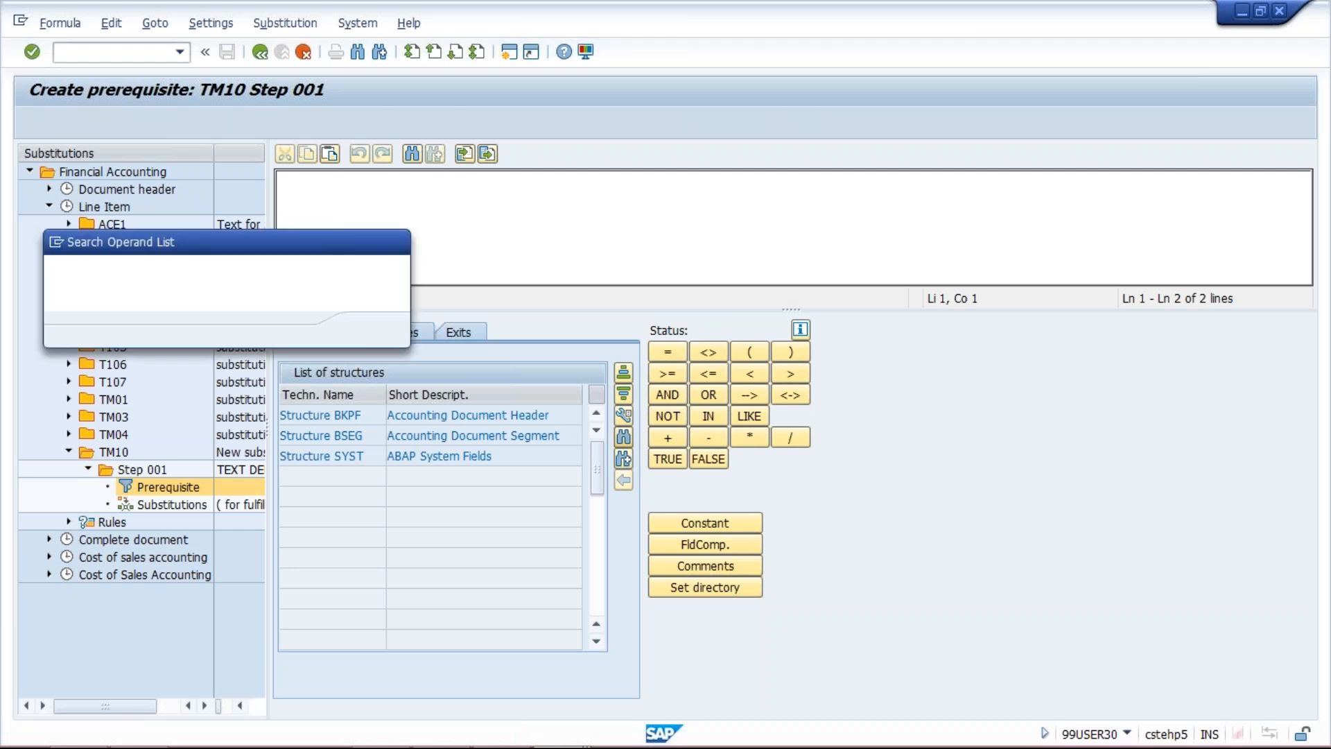
text(CO)
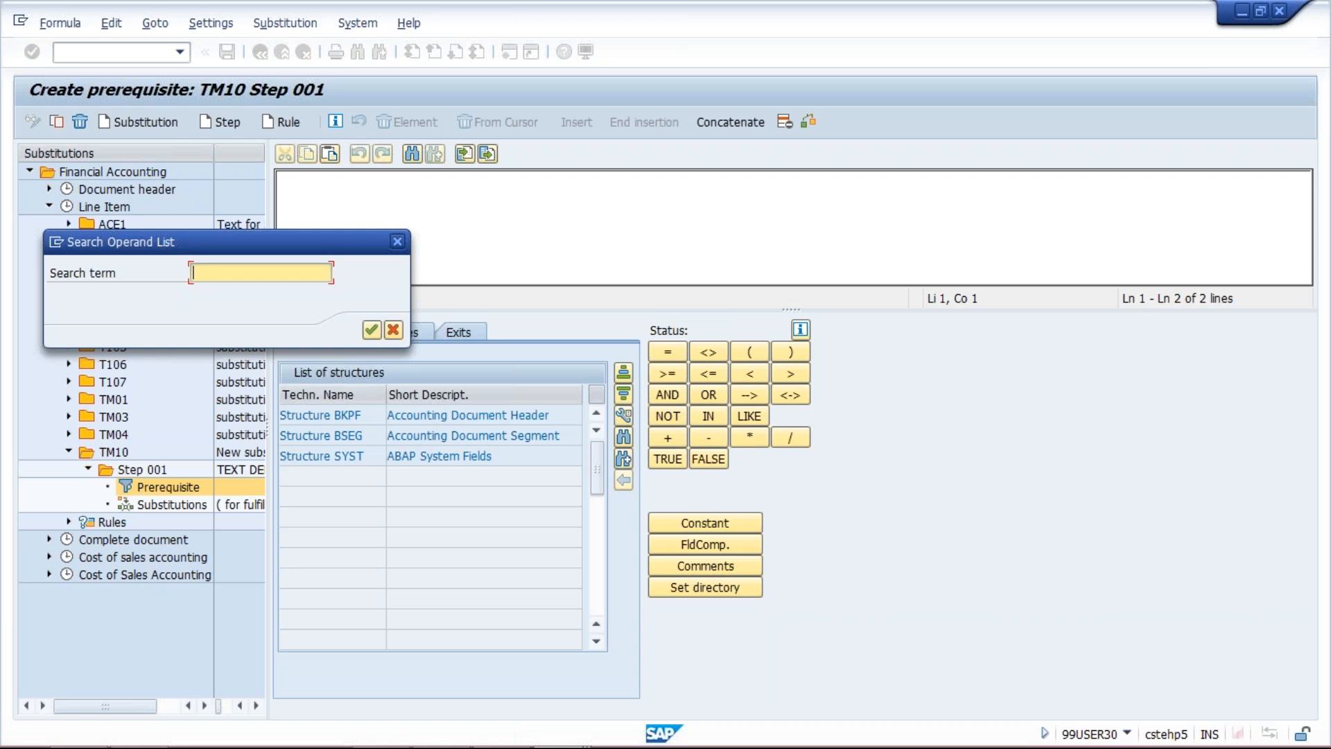
key(Down)
key(Return)
key(Return)
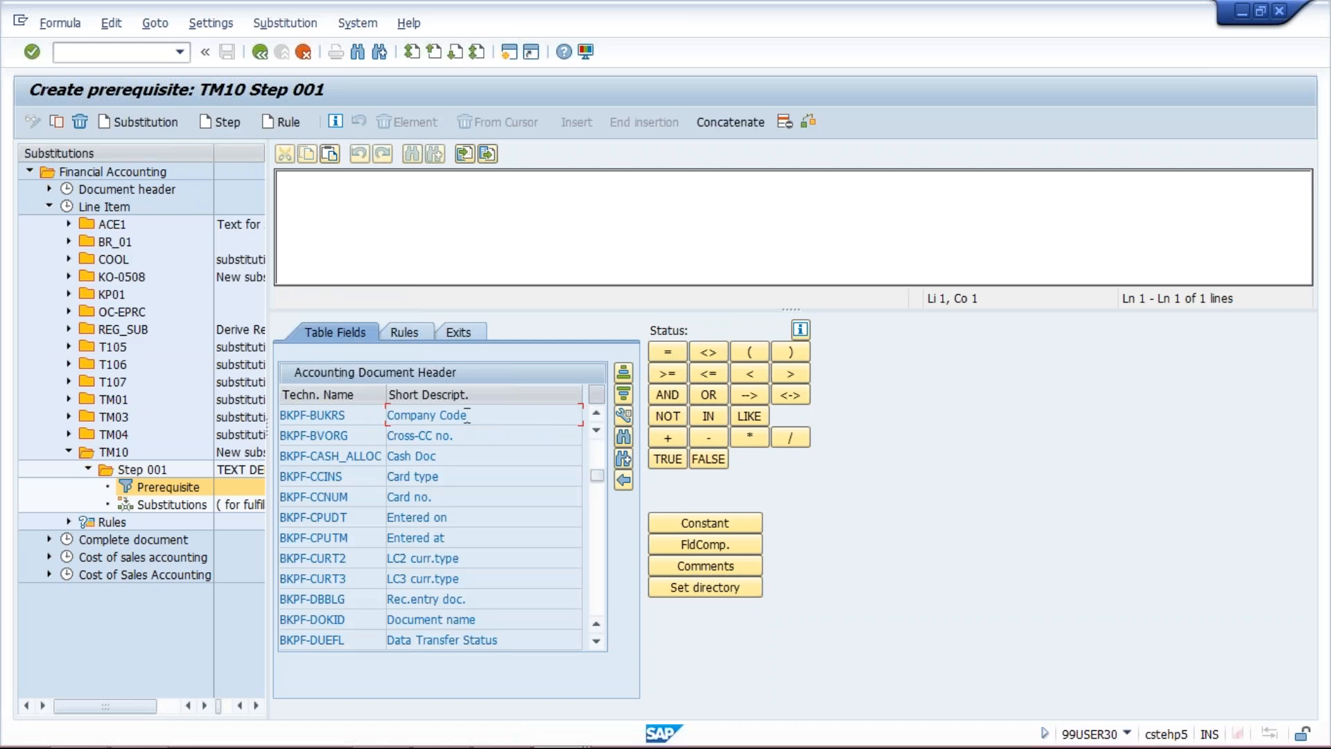
drag(359, 415, 310, 415)
double_click(478, 415)
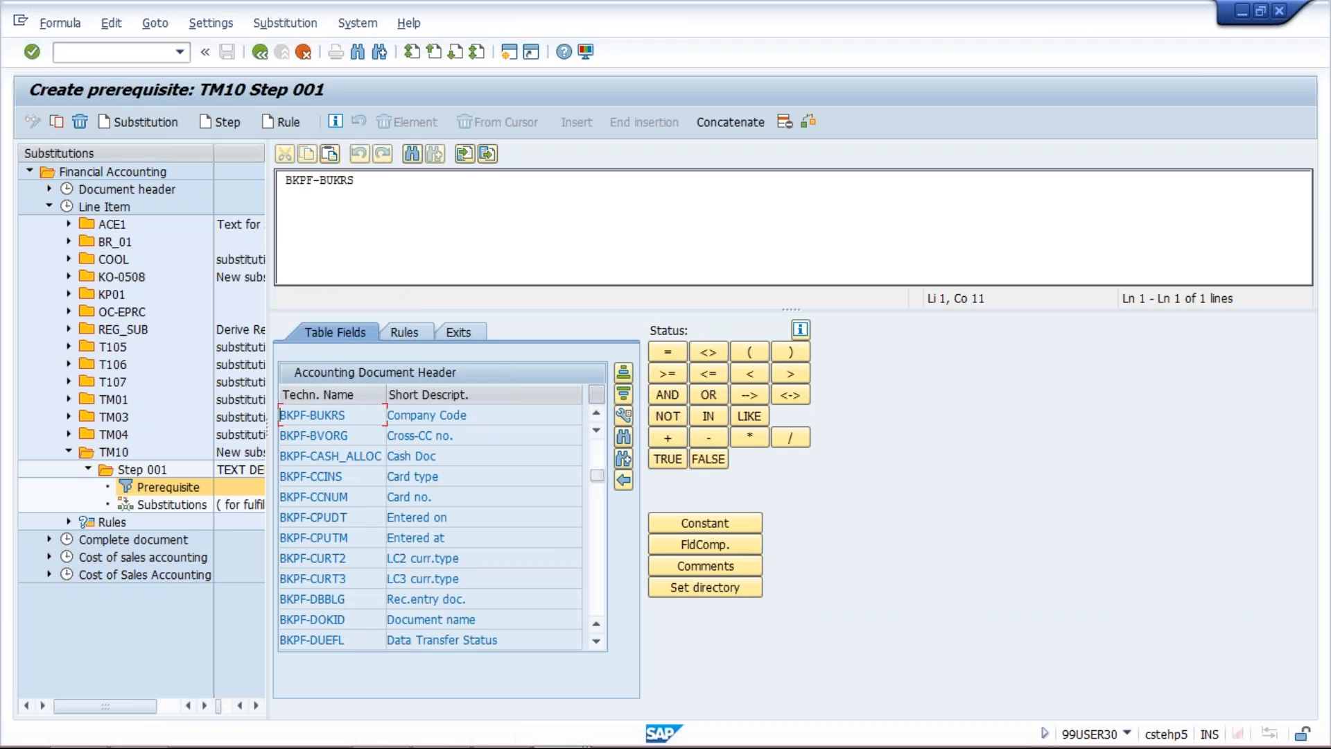
drag(355, 180, 311, 181)
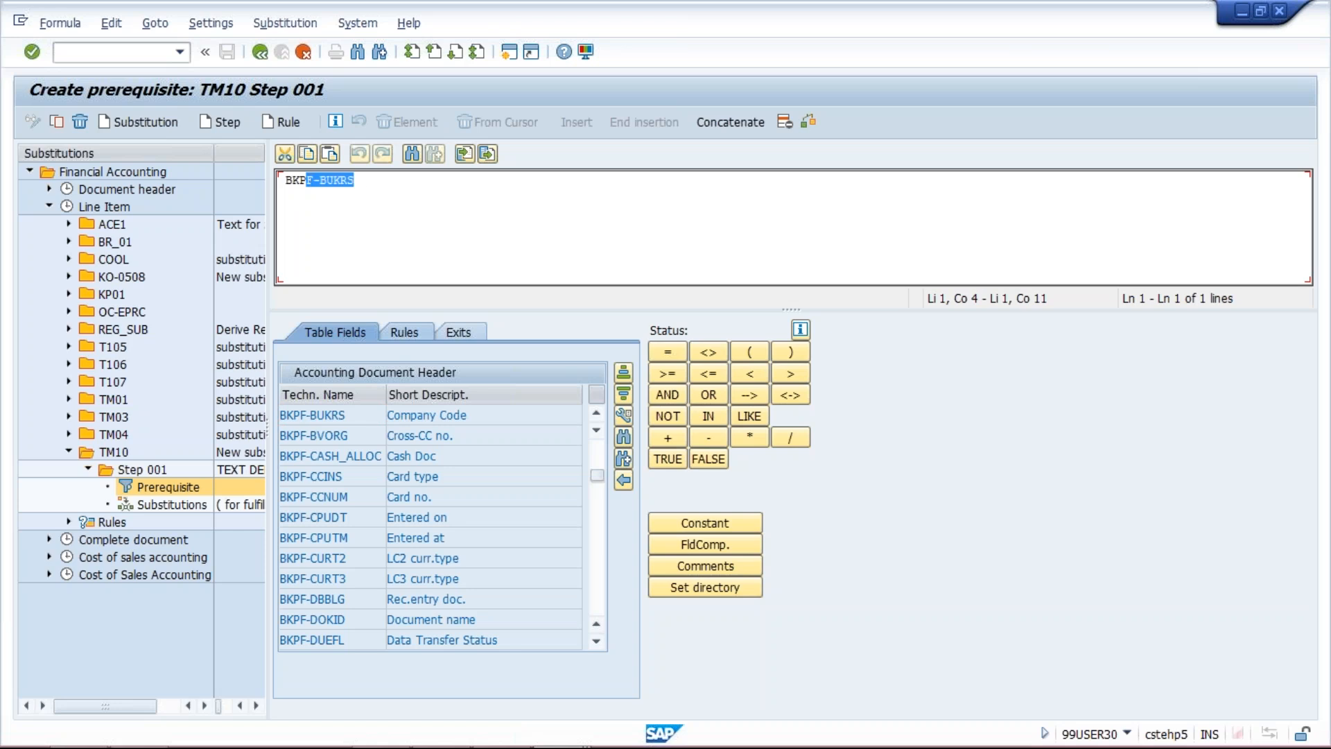
click(427, 414)
click(668, 353)
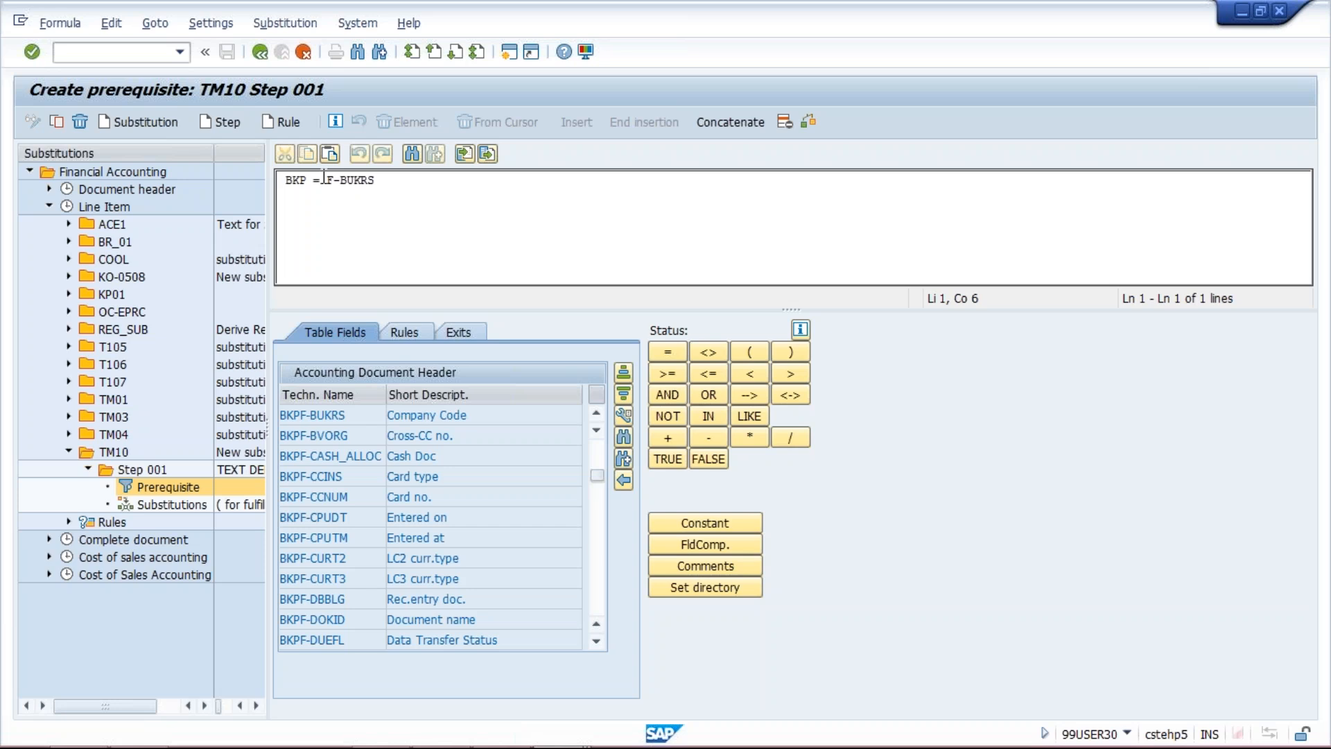
click(726, 120)
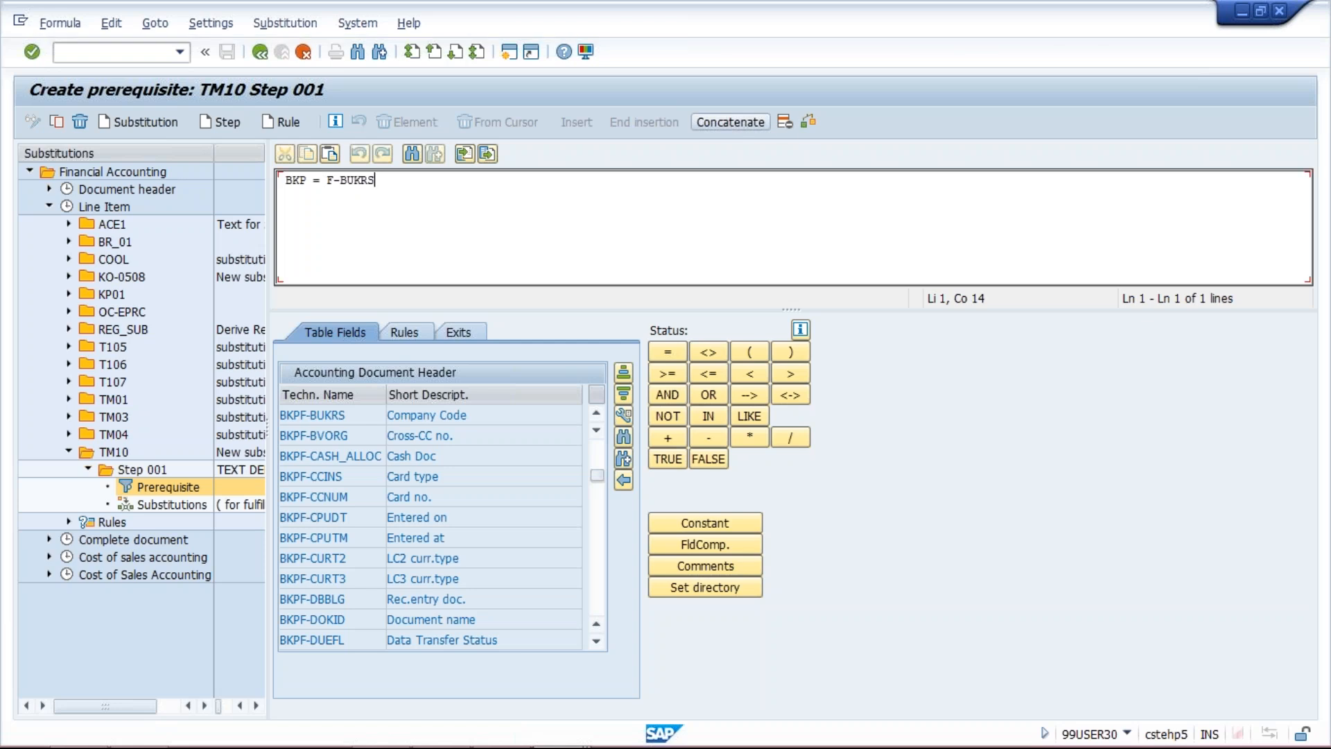
click(787, 123)
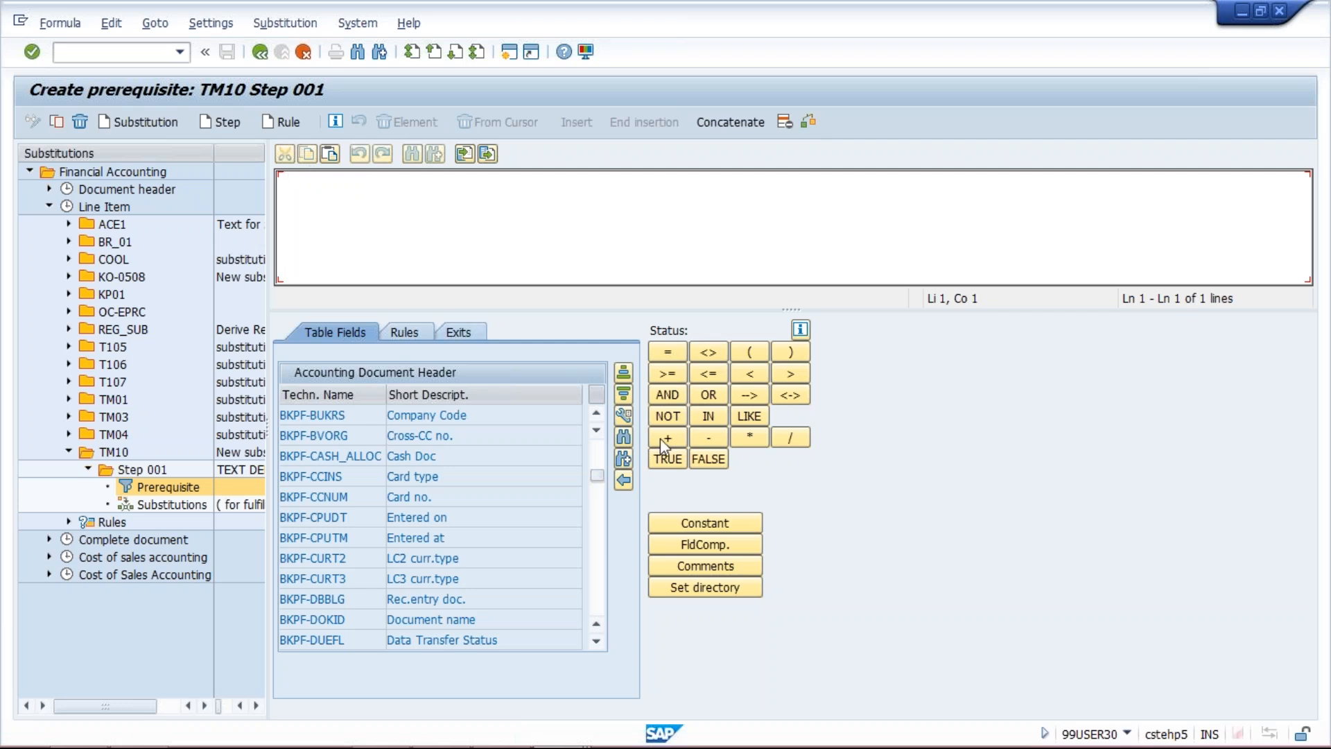
Find the Company Code field in the Accounting Document Segment and insert BSEG-BUKRS into the prerequisite
click(624, 437)
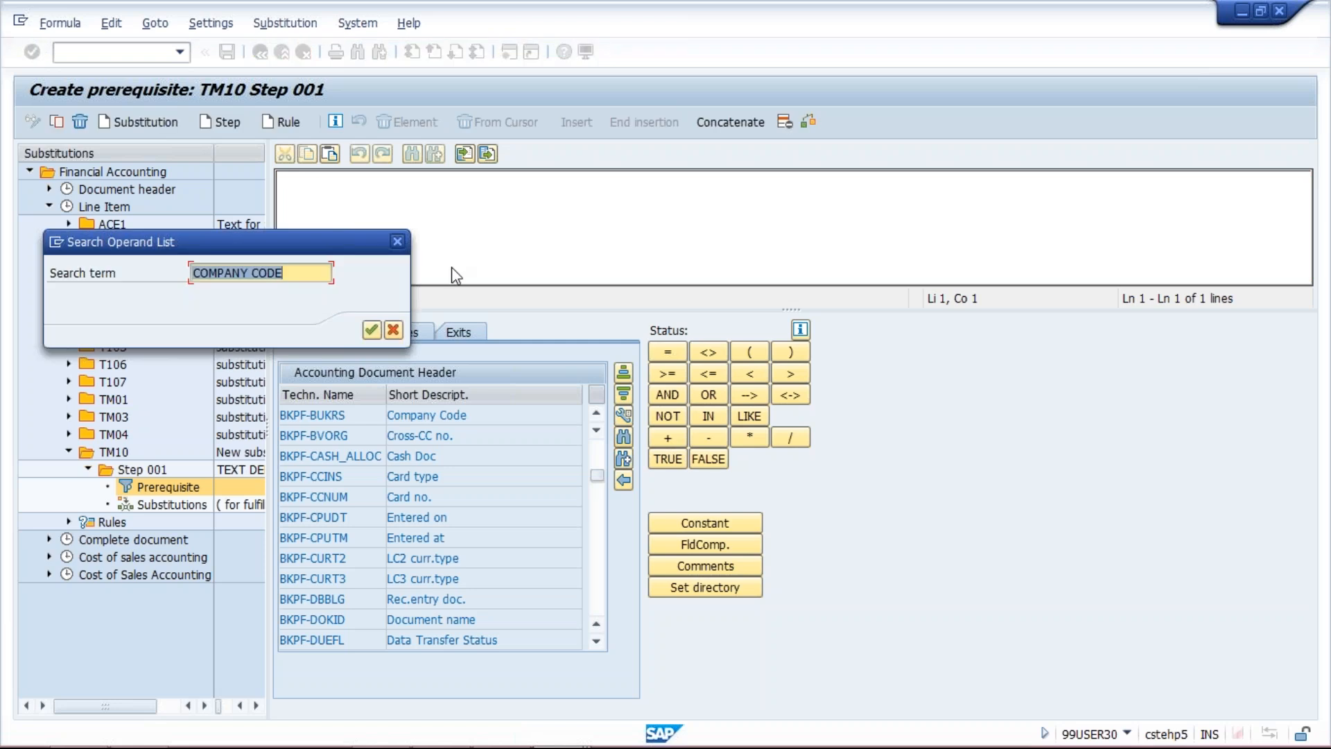
key(Return)
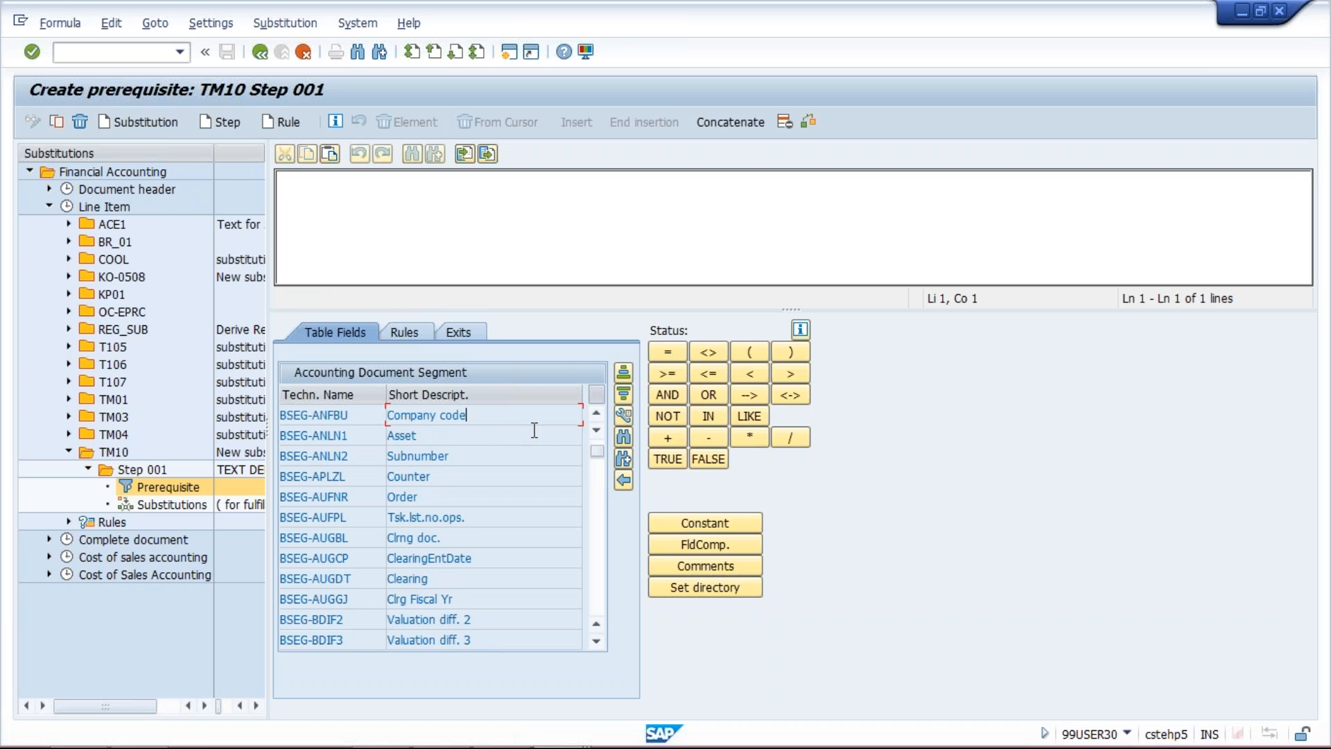
click(623, 442)
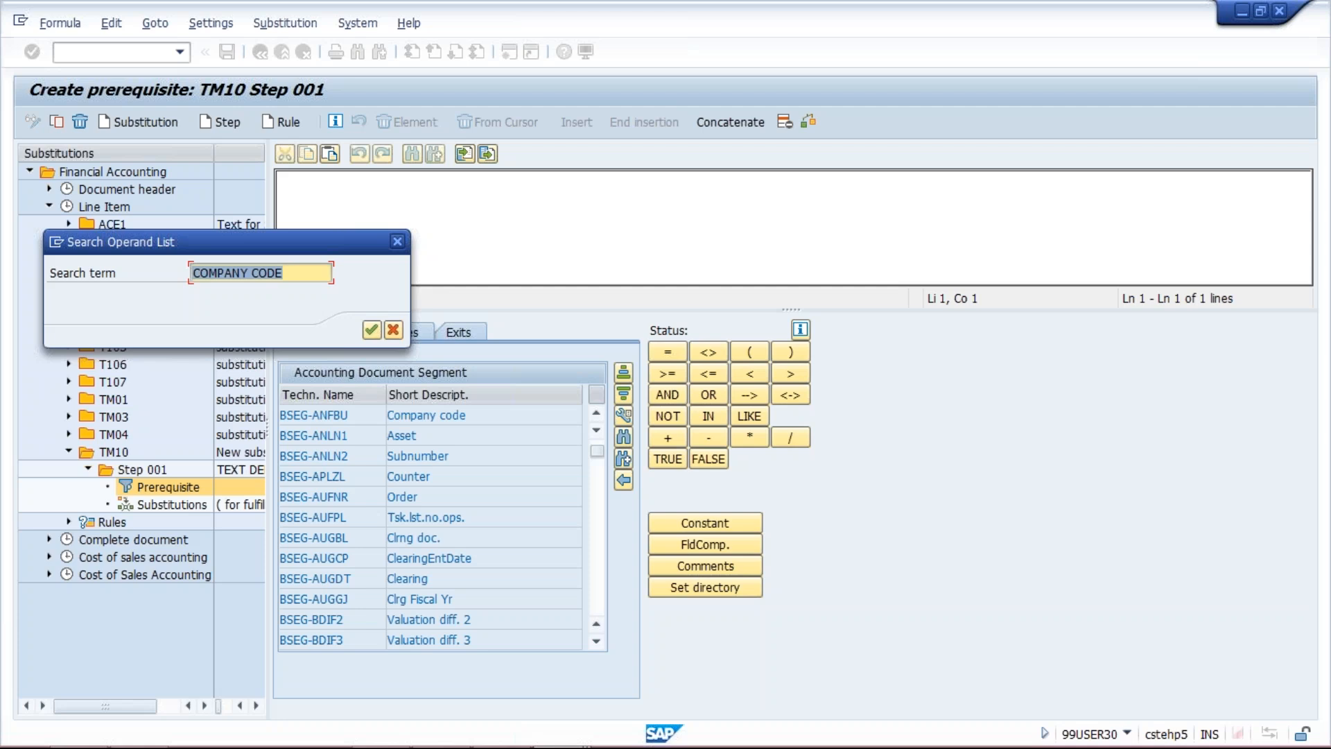
key(Return)
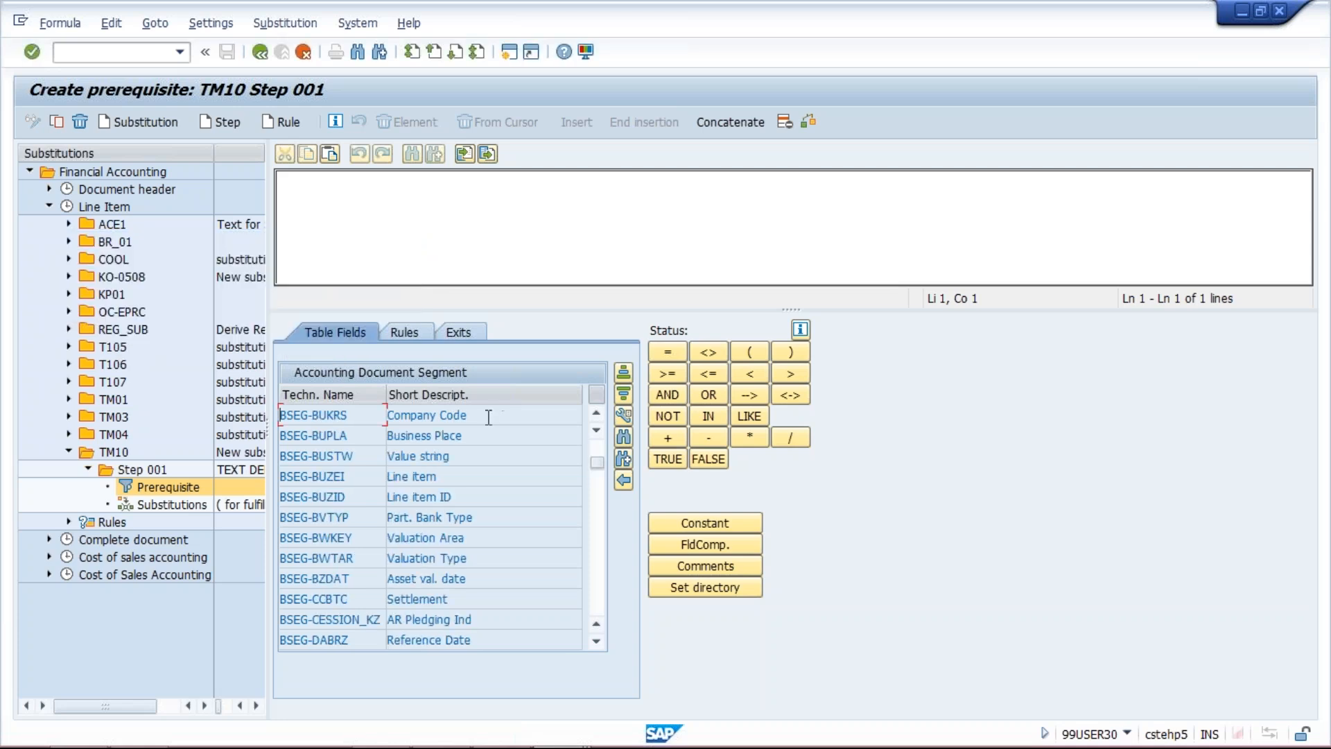
double_click(485, 419)
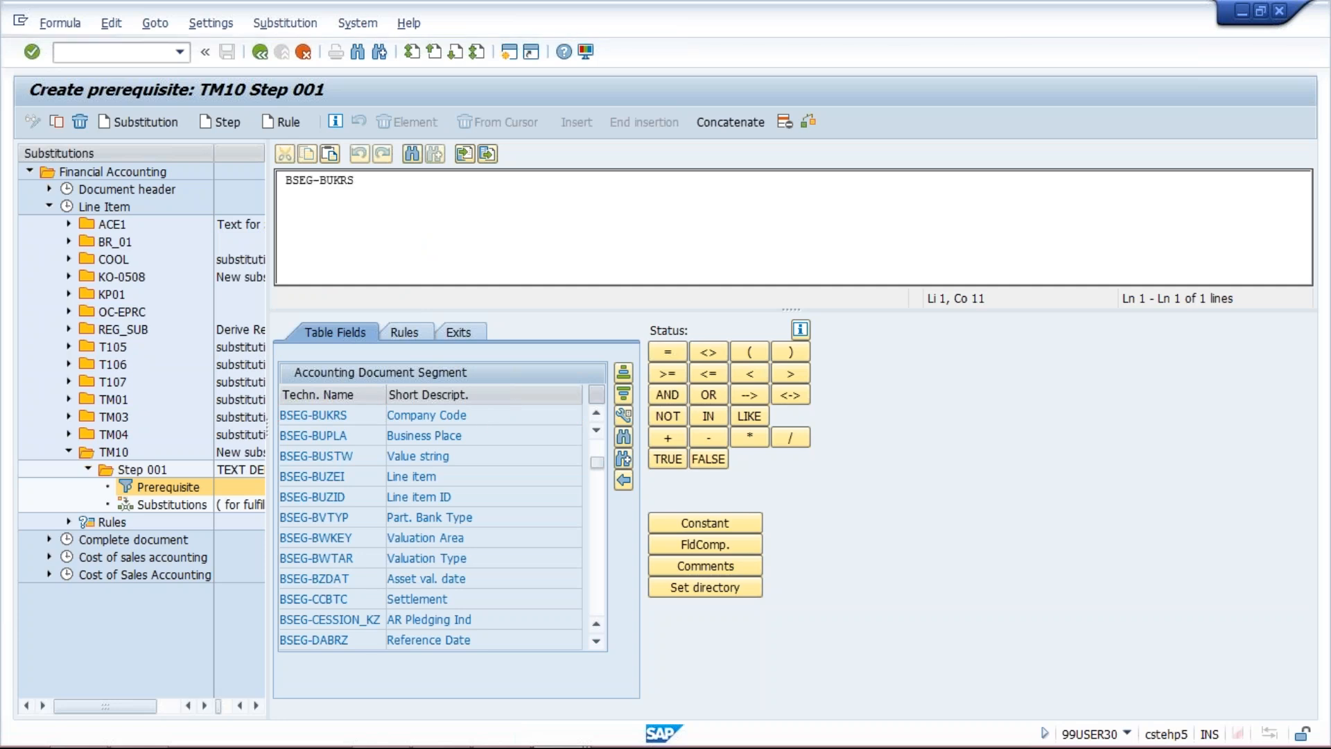
Complete the company code condition so that BSEG-BUKRS equals the constant TM10
click(676, 352)
click(725, 529)
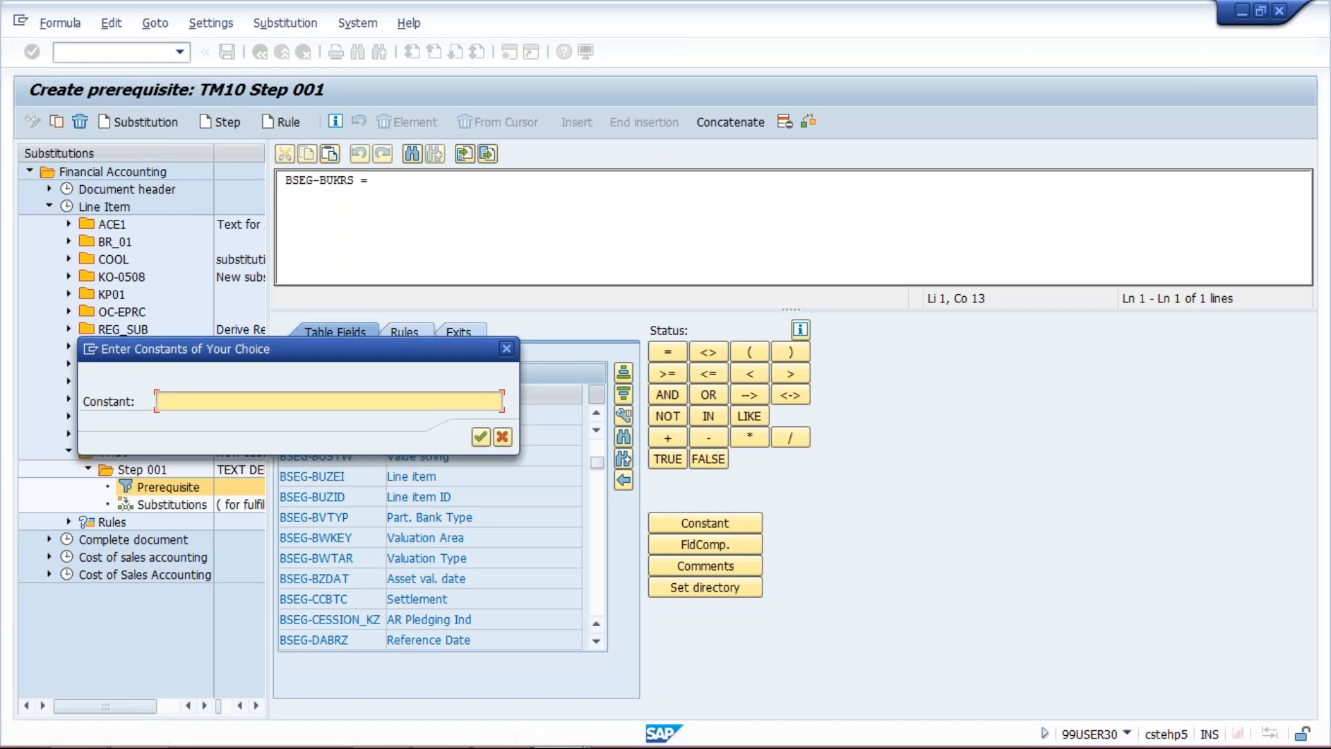
text(TM)
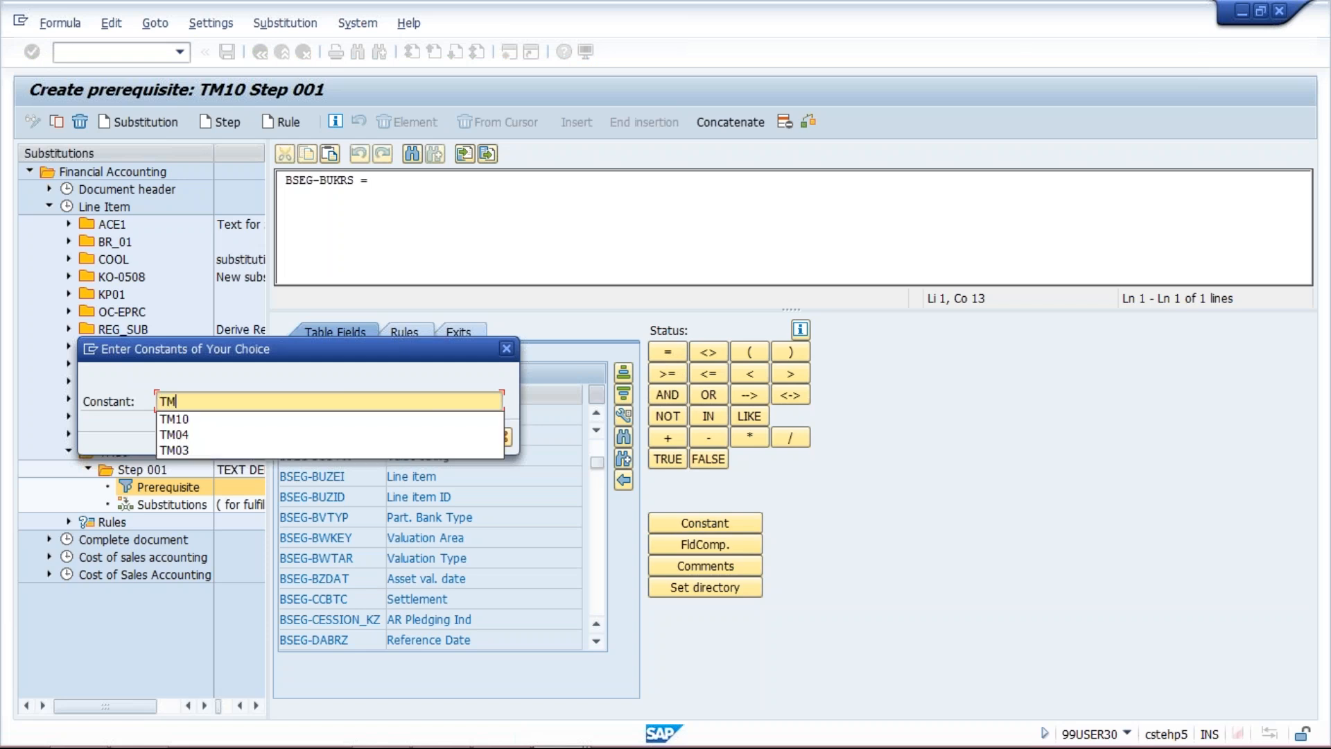
text(10)
key(Return)
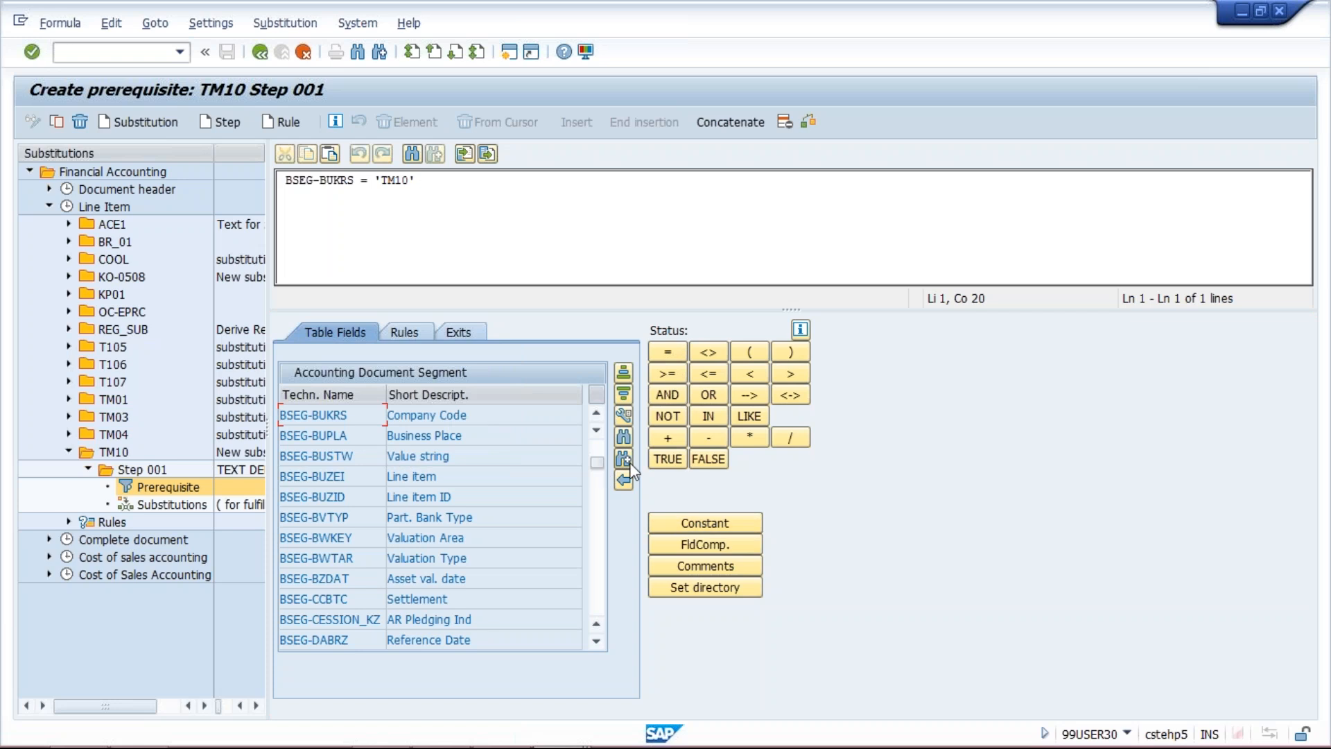
Extend the prerequisite with AND, search the operands for G/L, and insert the field BSEG-HKONT
click(667, 394)
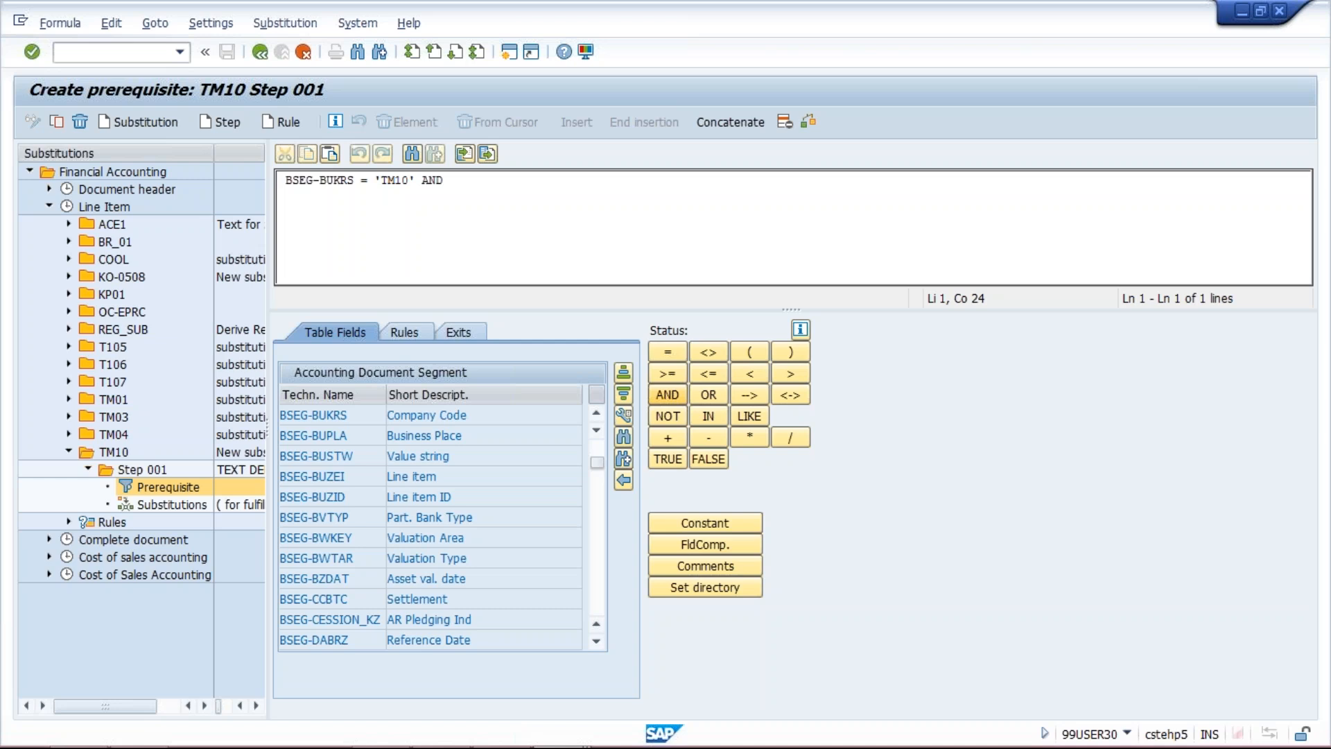
click(623, 437)
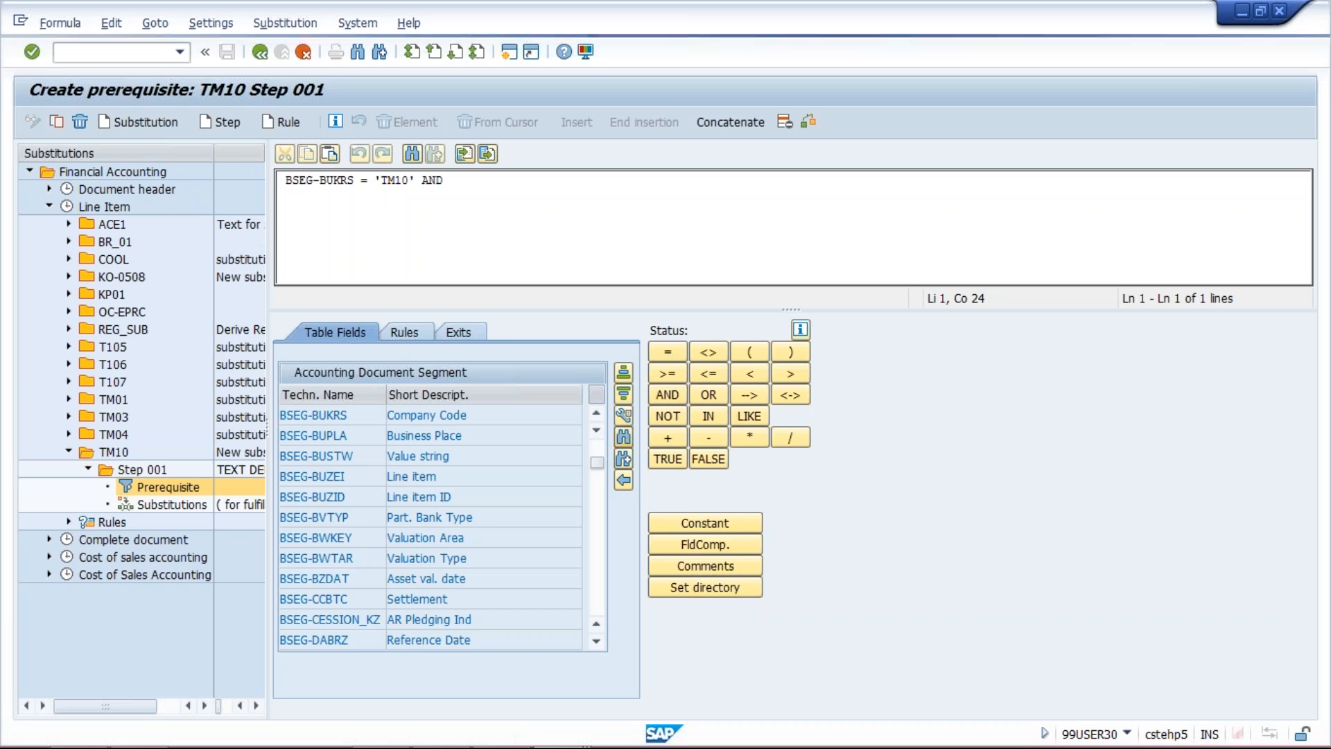
text(G/L)
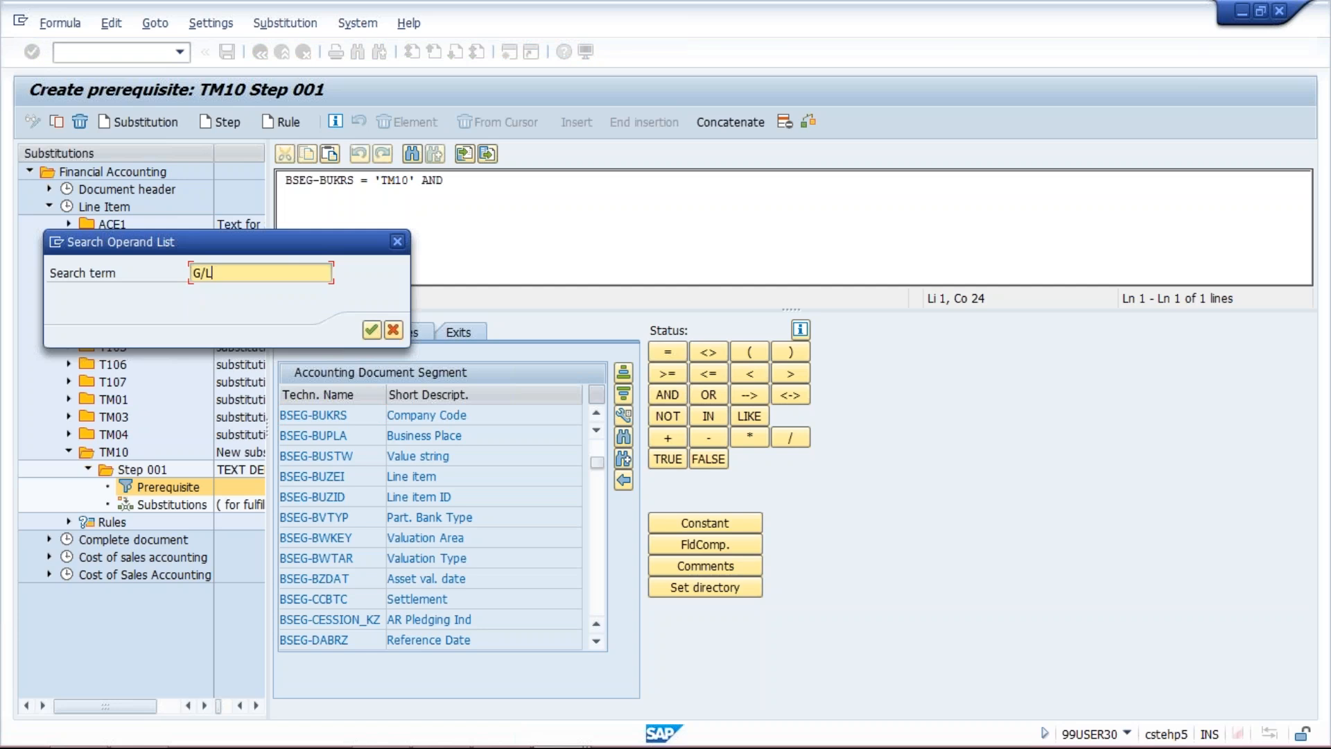
key(Return)
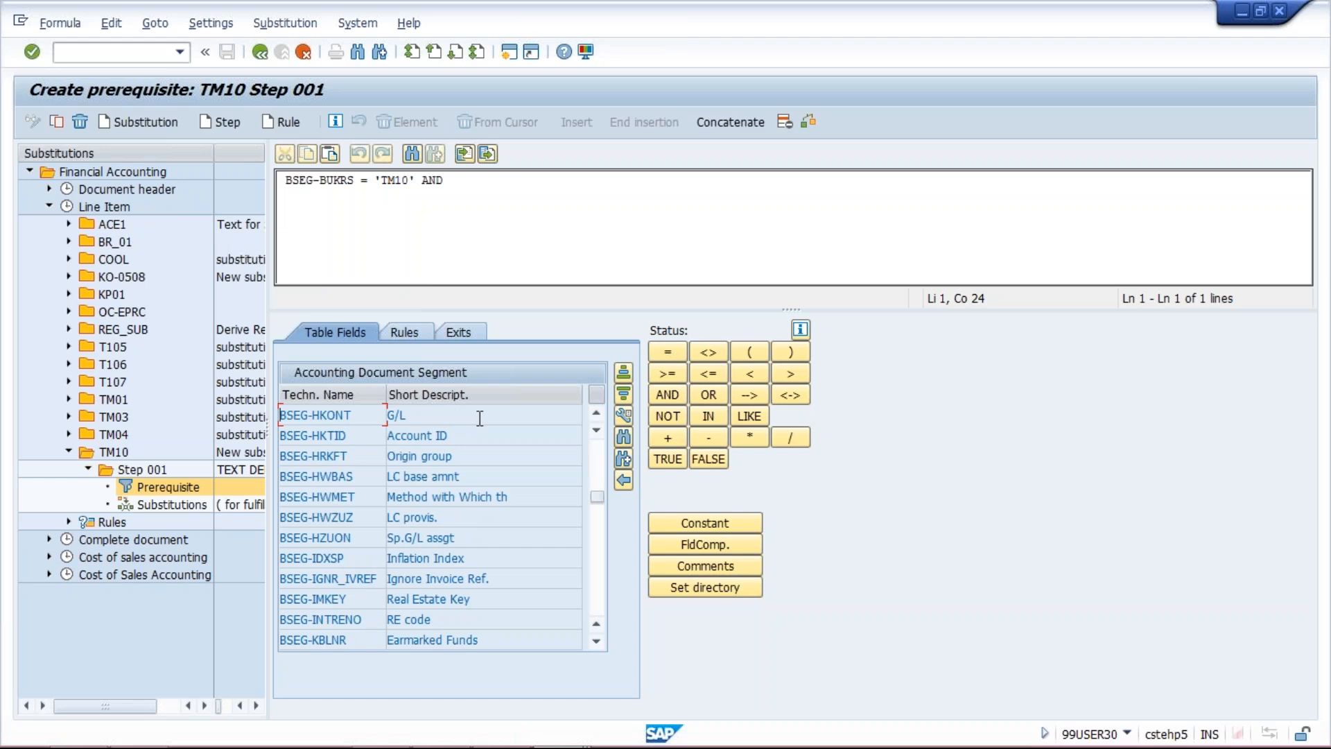
double_click(480, 418)
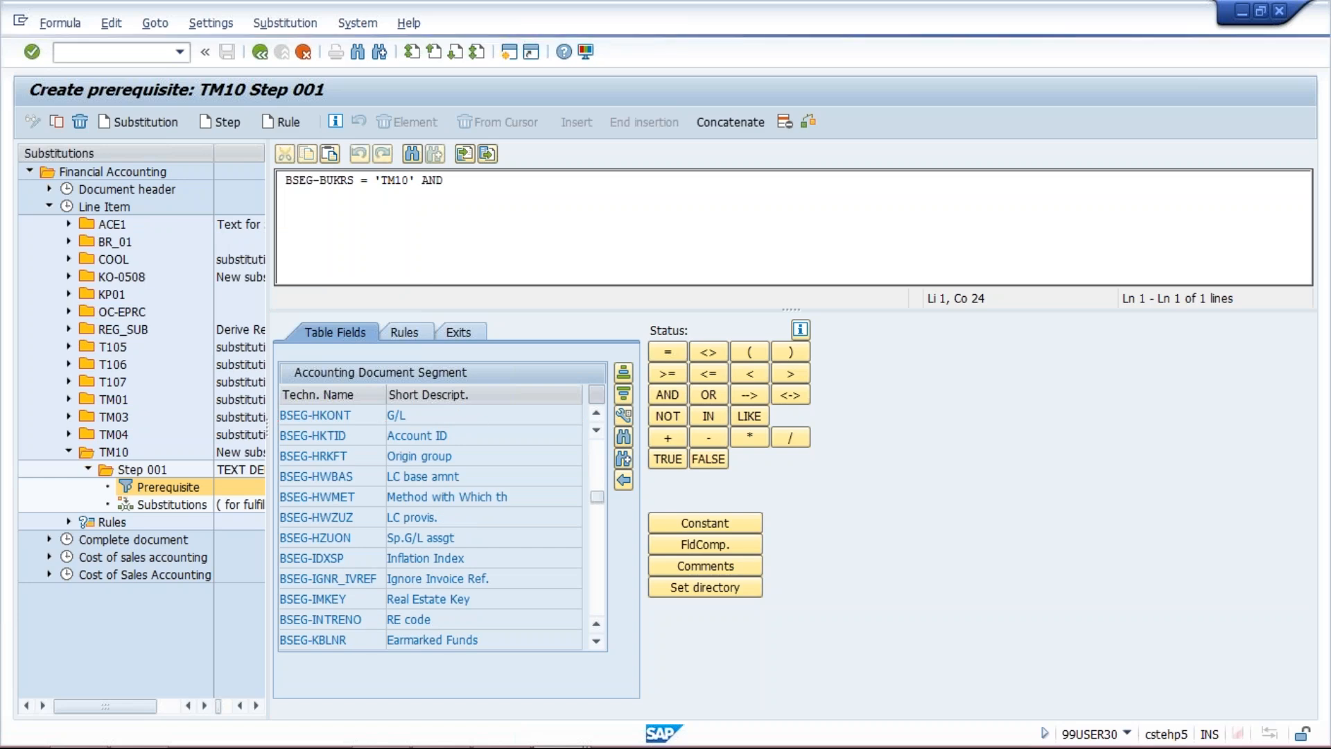
Complete the G/L condition so that BSEG-HKONT equals the constant 4000
click(667, 355)
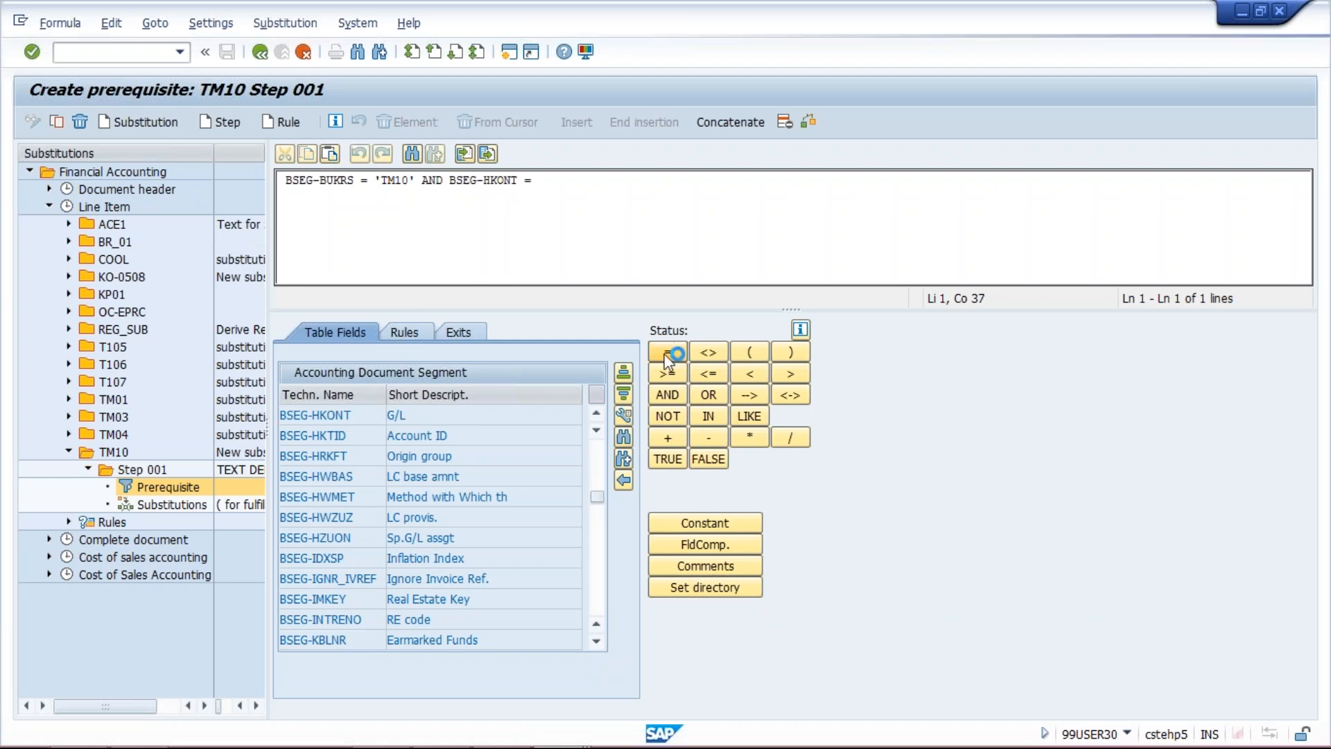
click(705, 525)
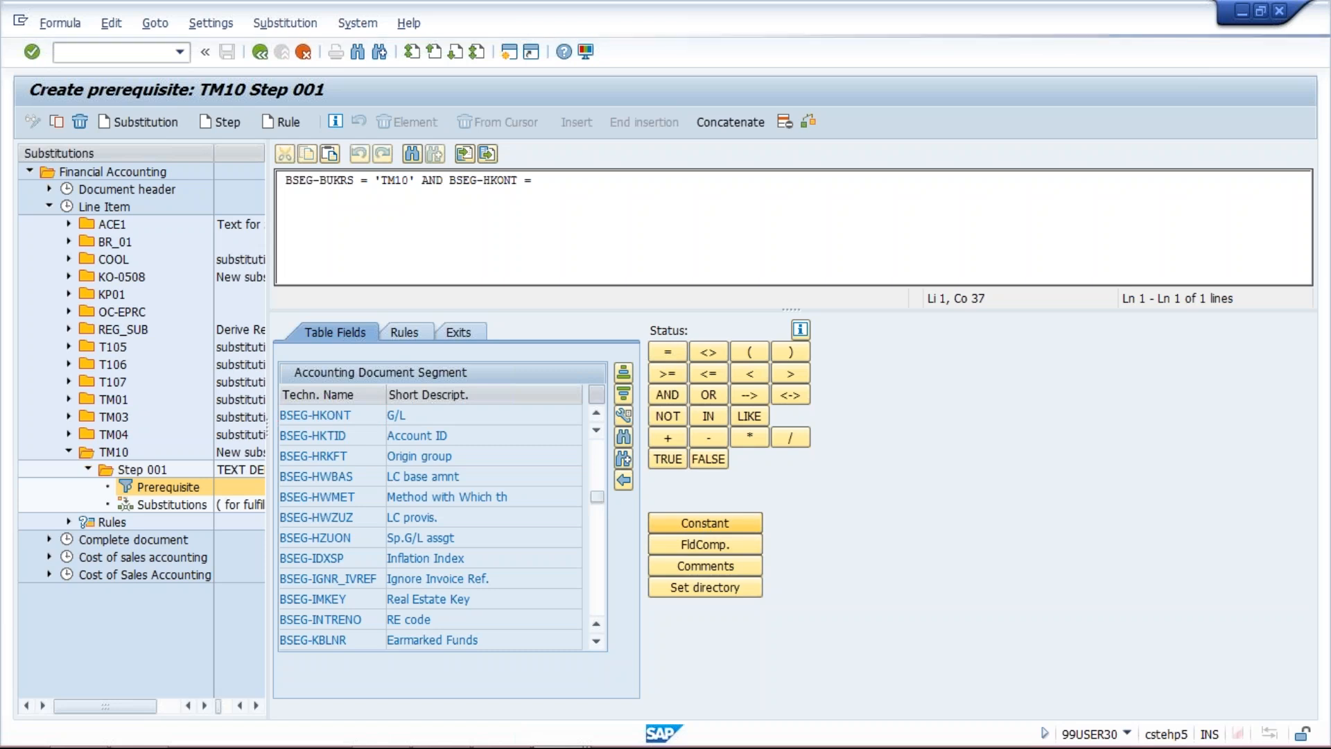
text(4000)
key(Return)
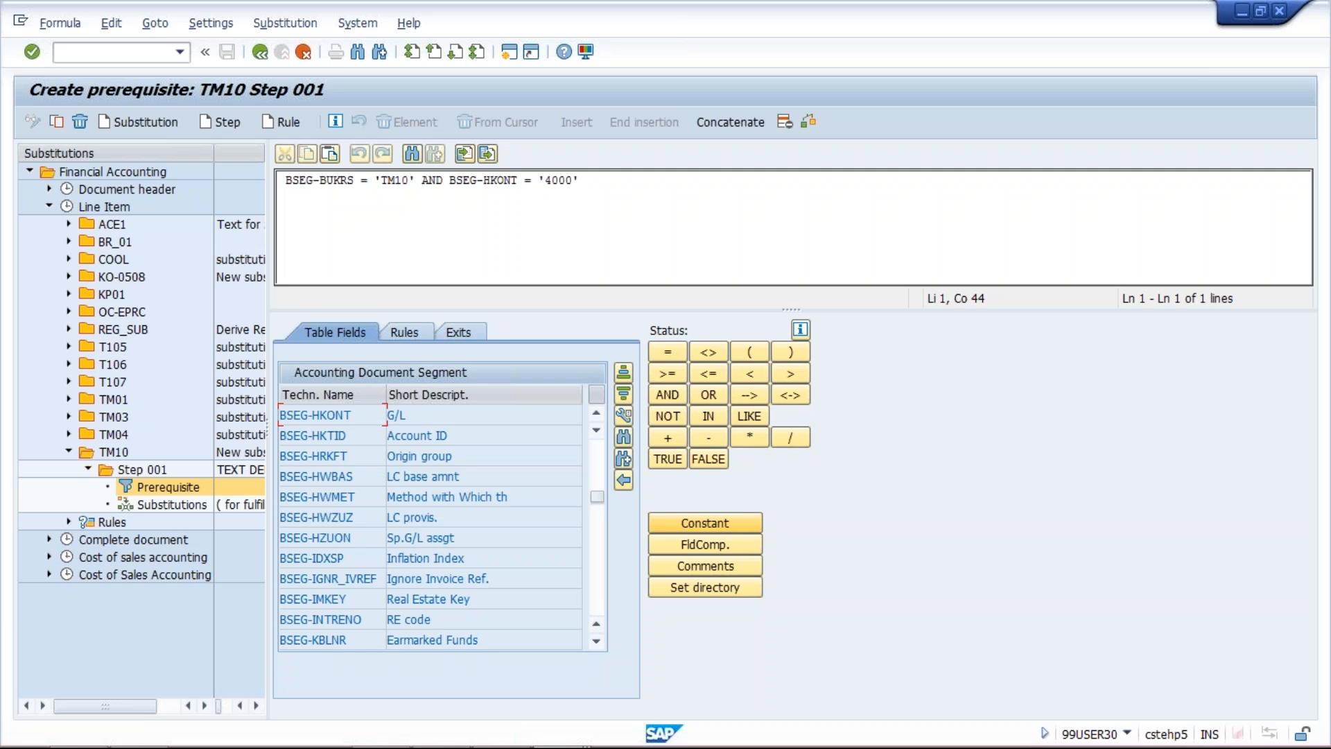
In the substitutions of step 001, set the Text field's constant value to RENT FOR CORPORATE OFFICE
click(176, 506)
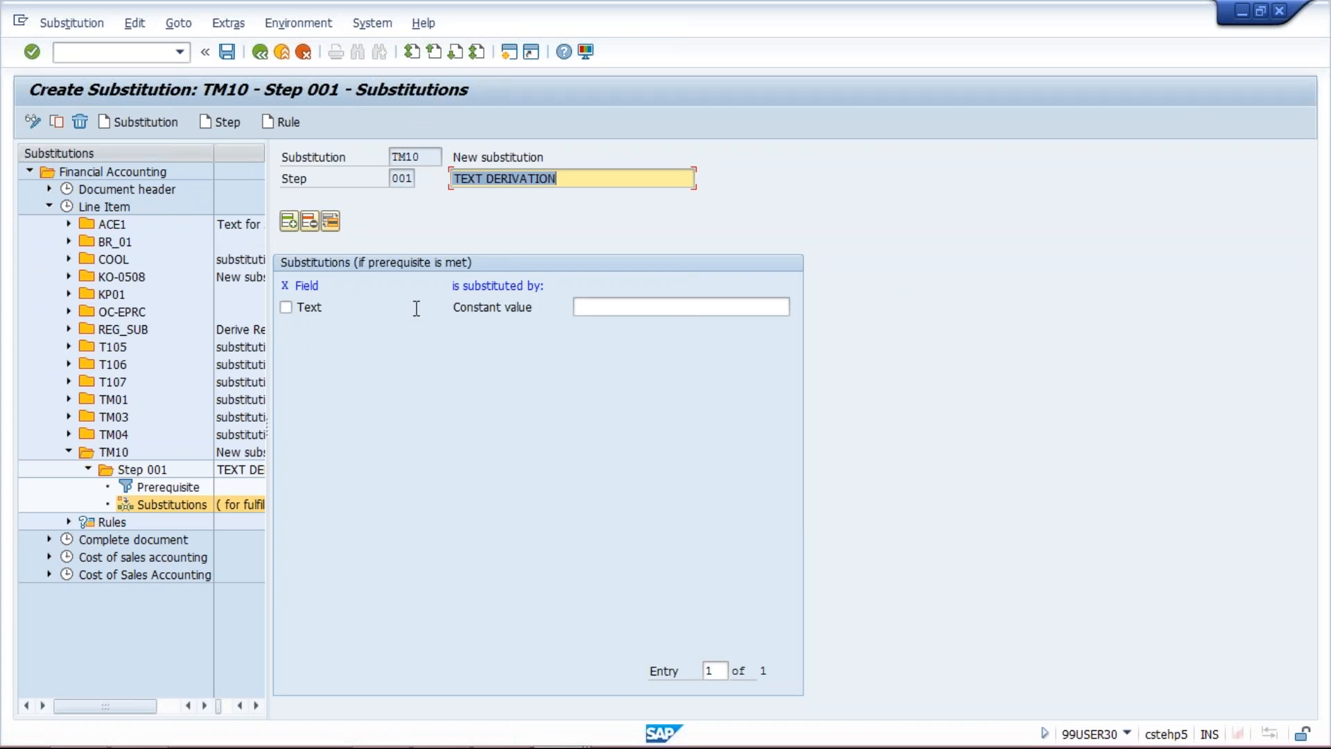
click(648, 307)
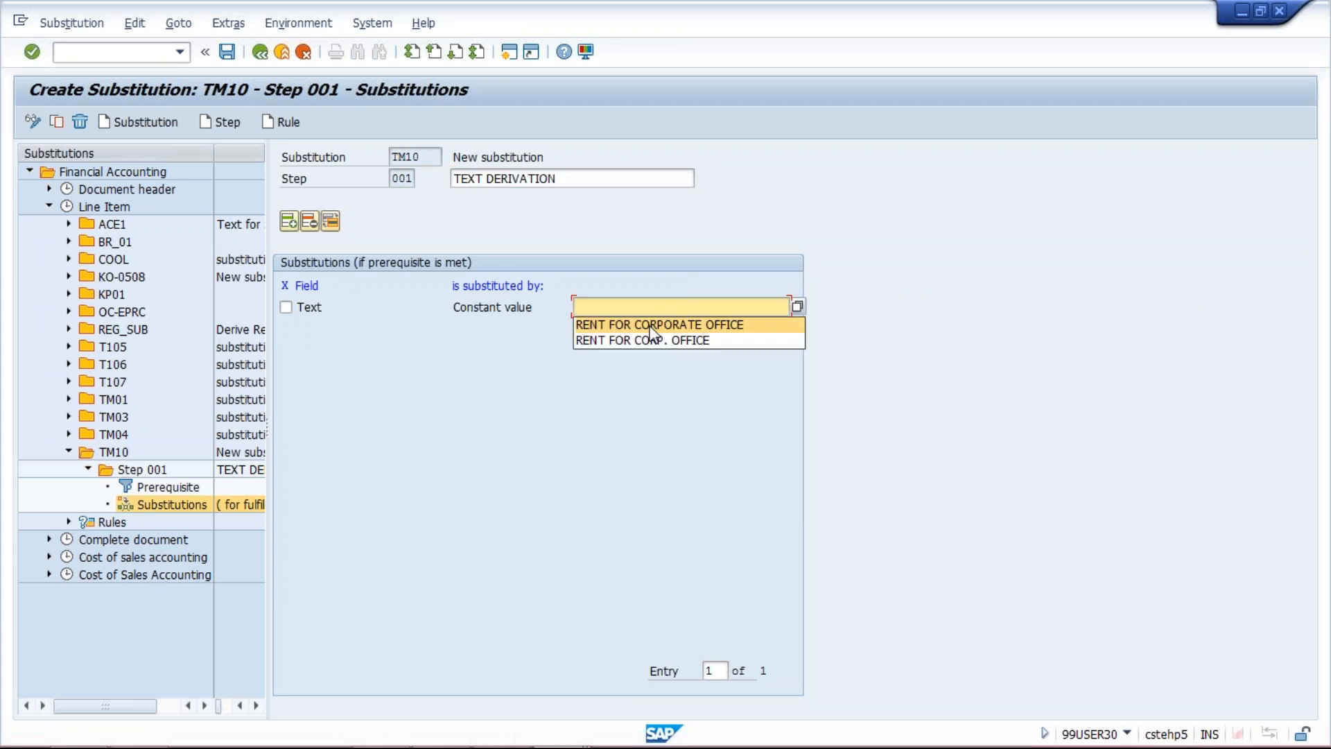
click(653, 325)
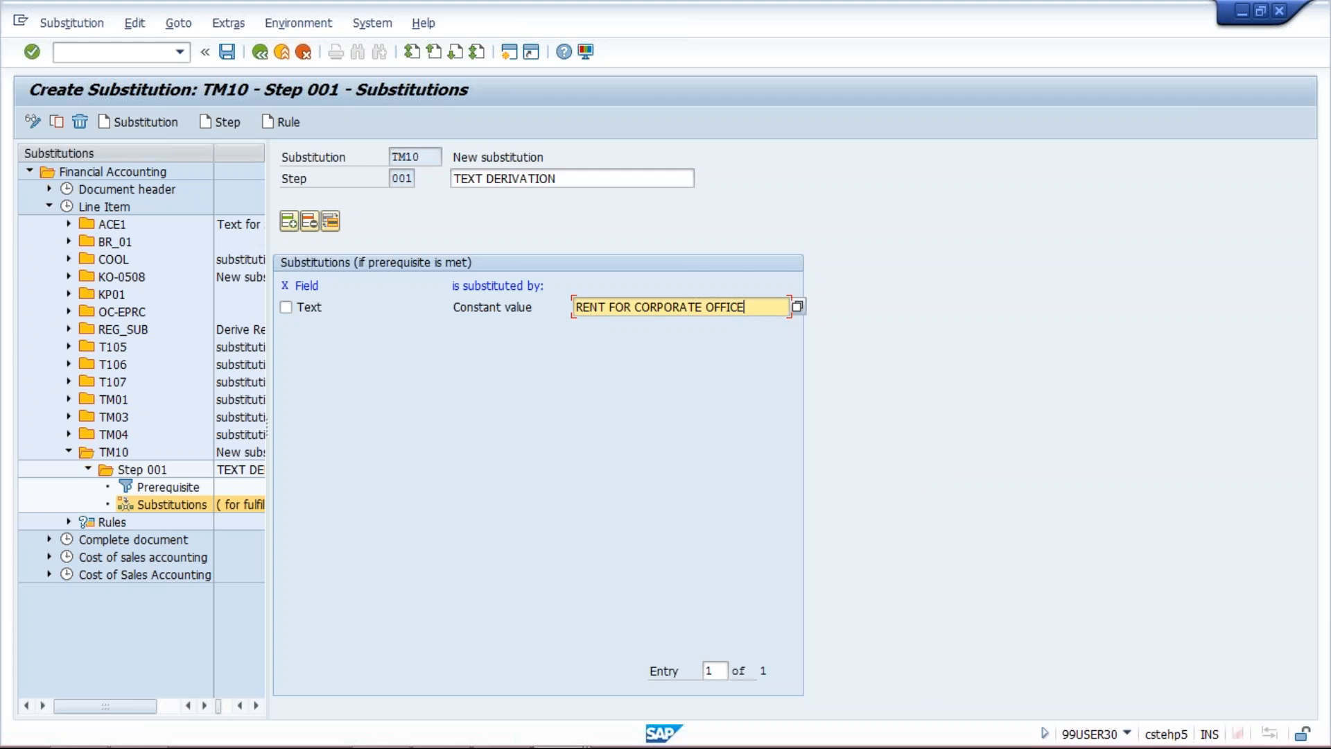
drag(766, 309, 530, 293)
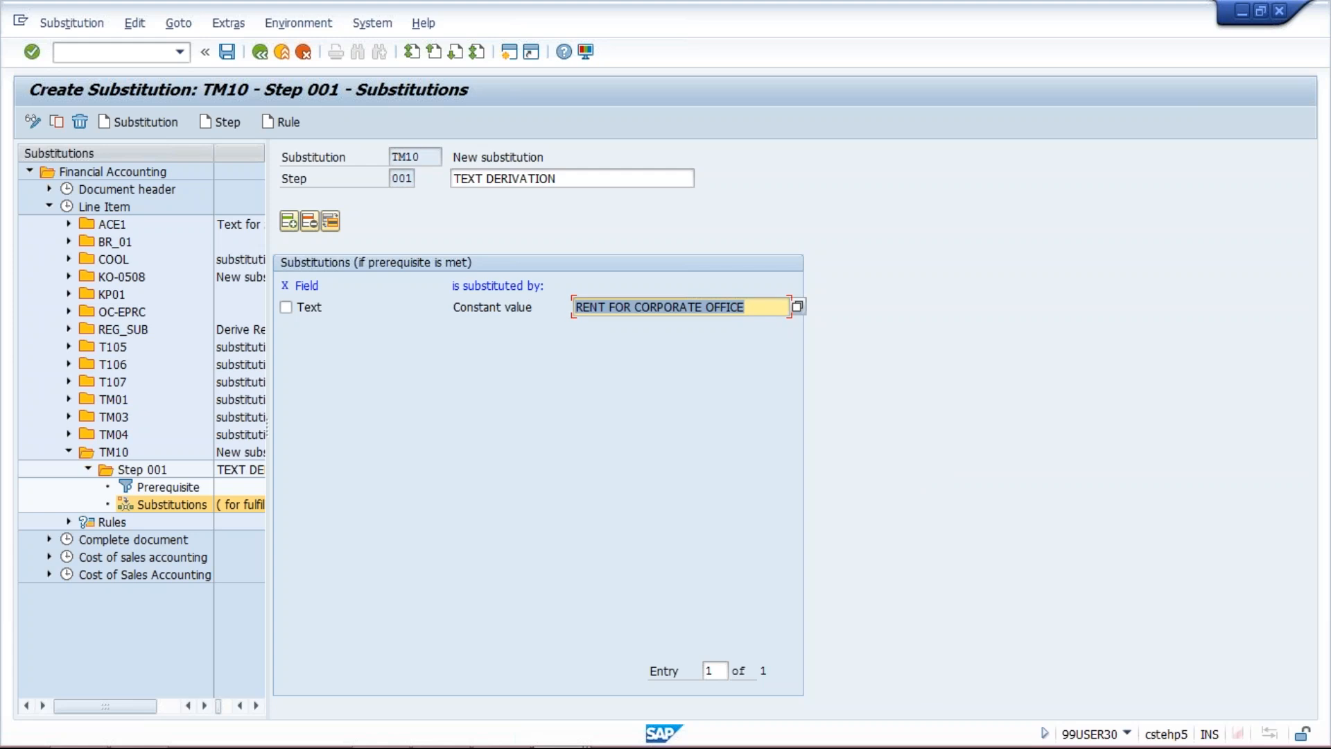
Switch to the Enter Vendor Invoice window for company code TM10 and examine its header and line item Text fields
mouse_move(537, 740)
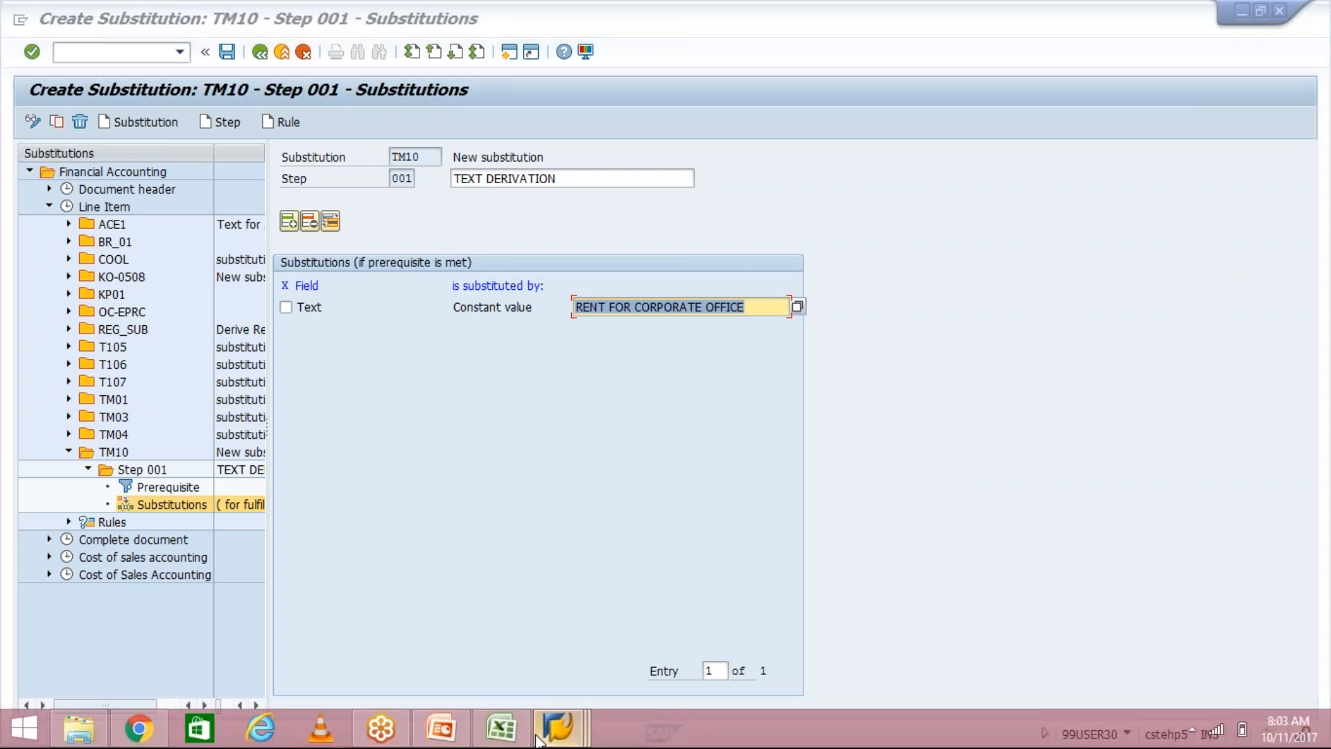
click(735, 638)
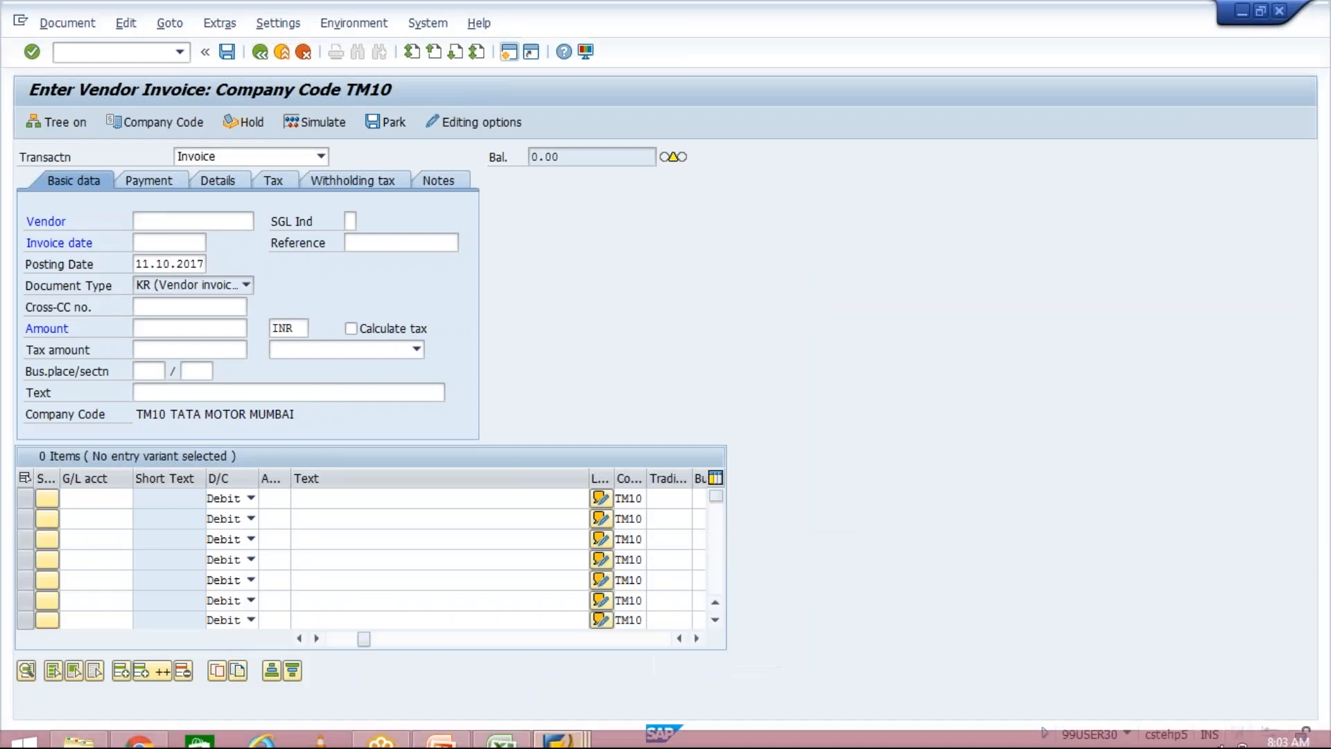
click(237, 389)
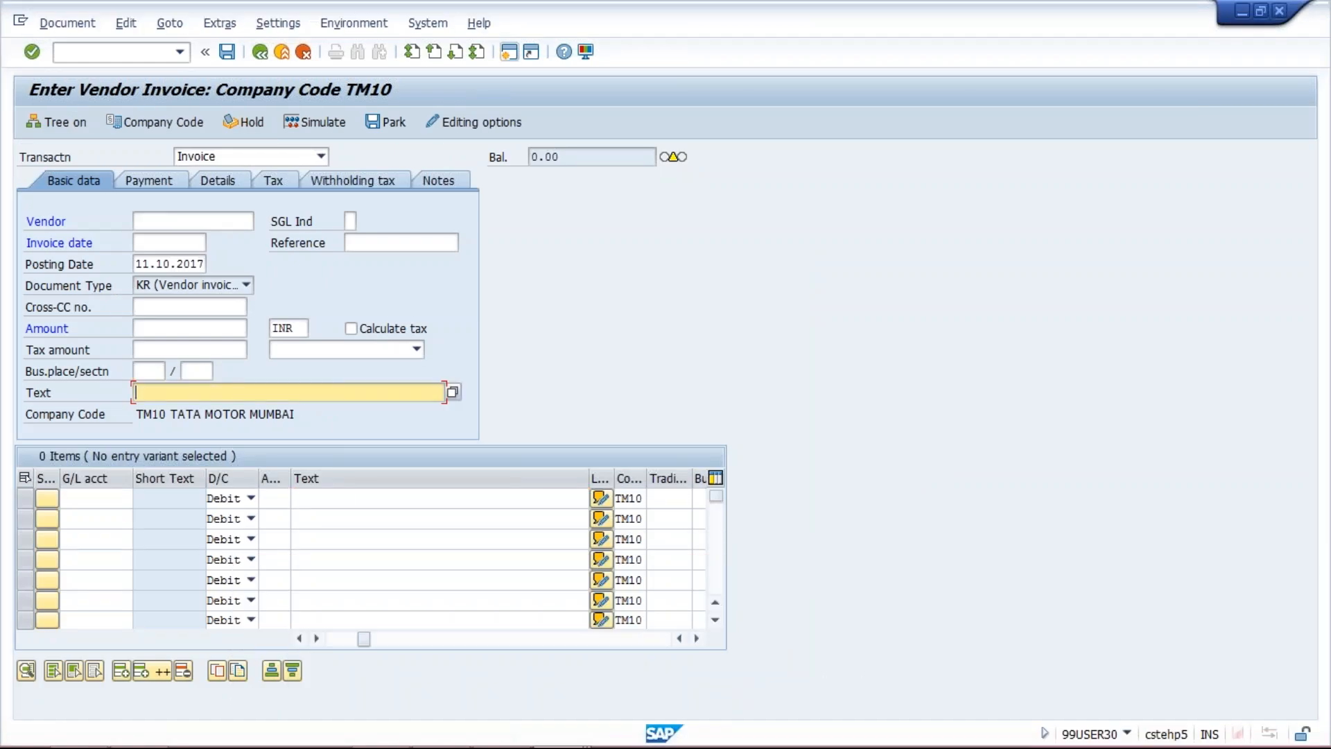
click(350, 498)
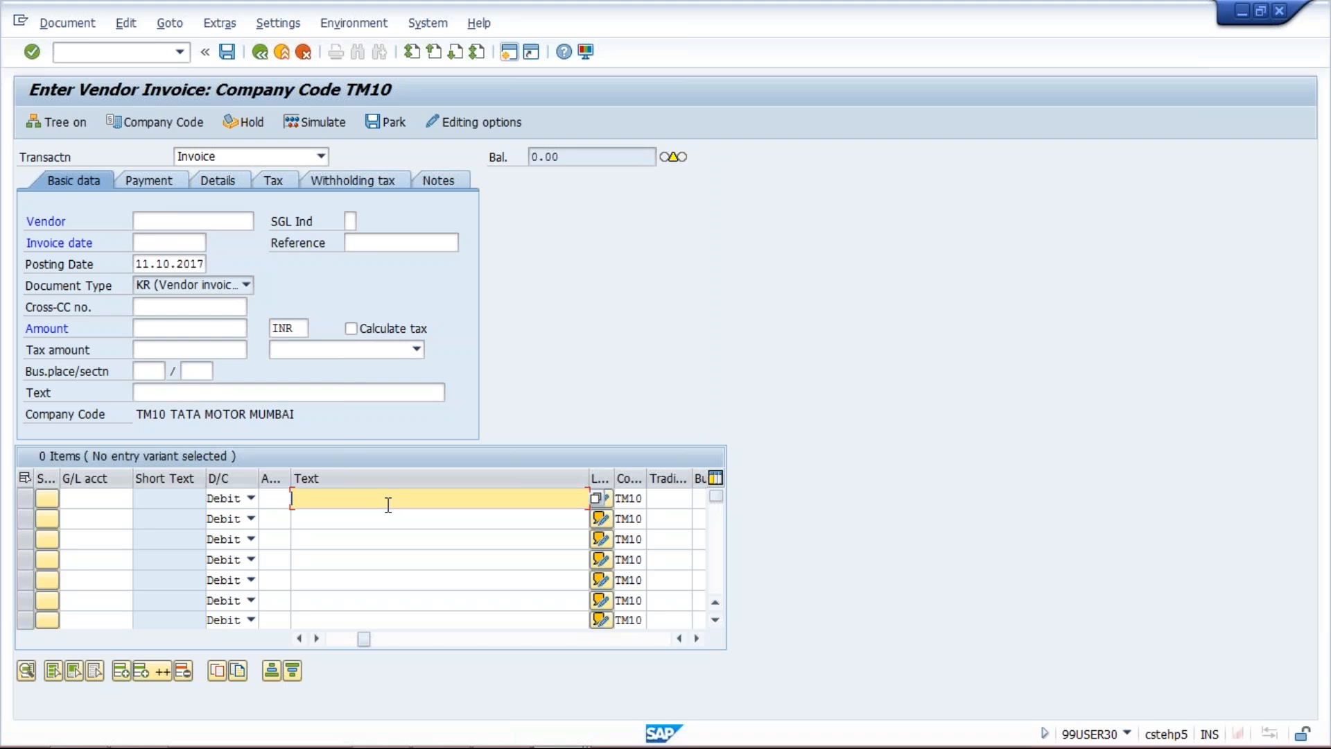
mouse_move(397, 744)
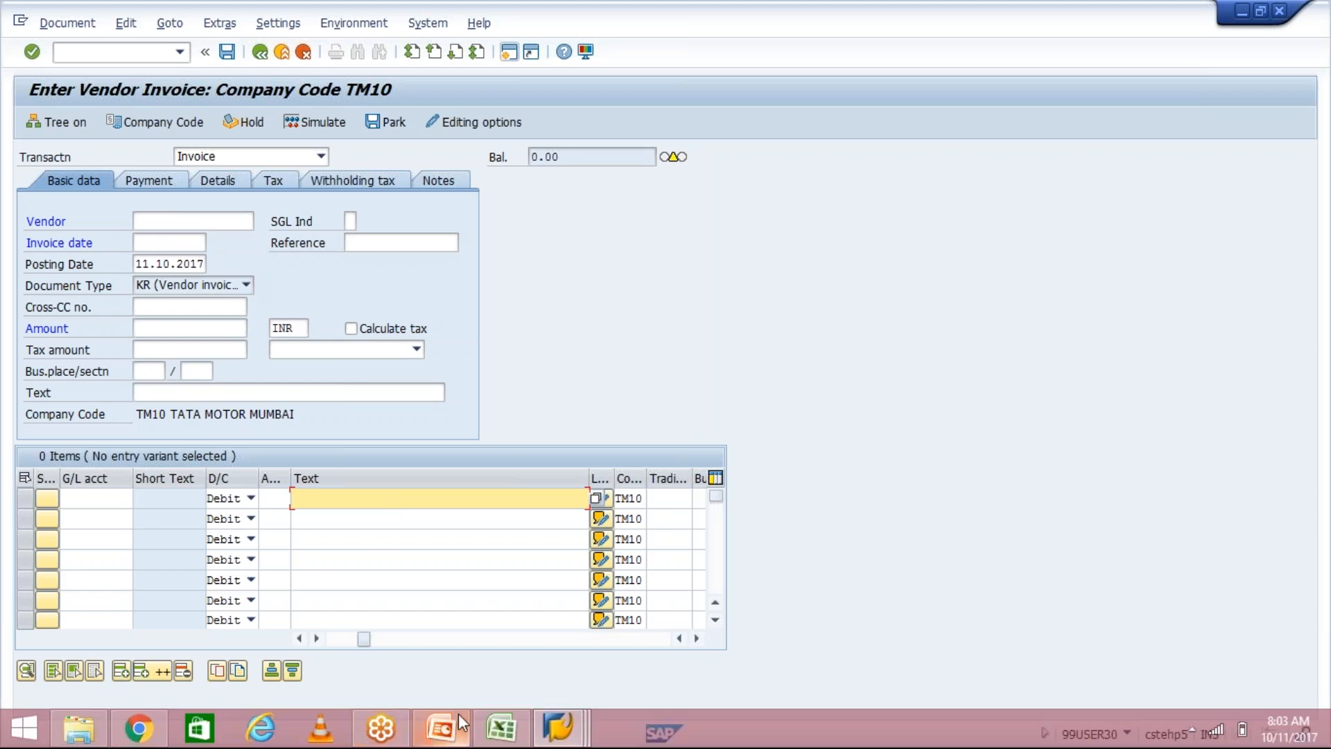
mouse_move(578, 728)
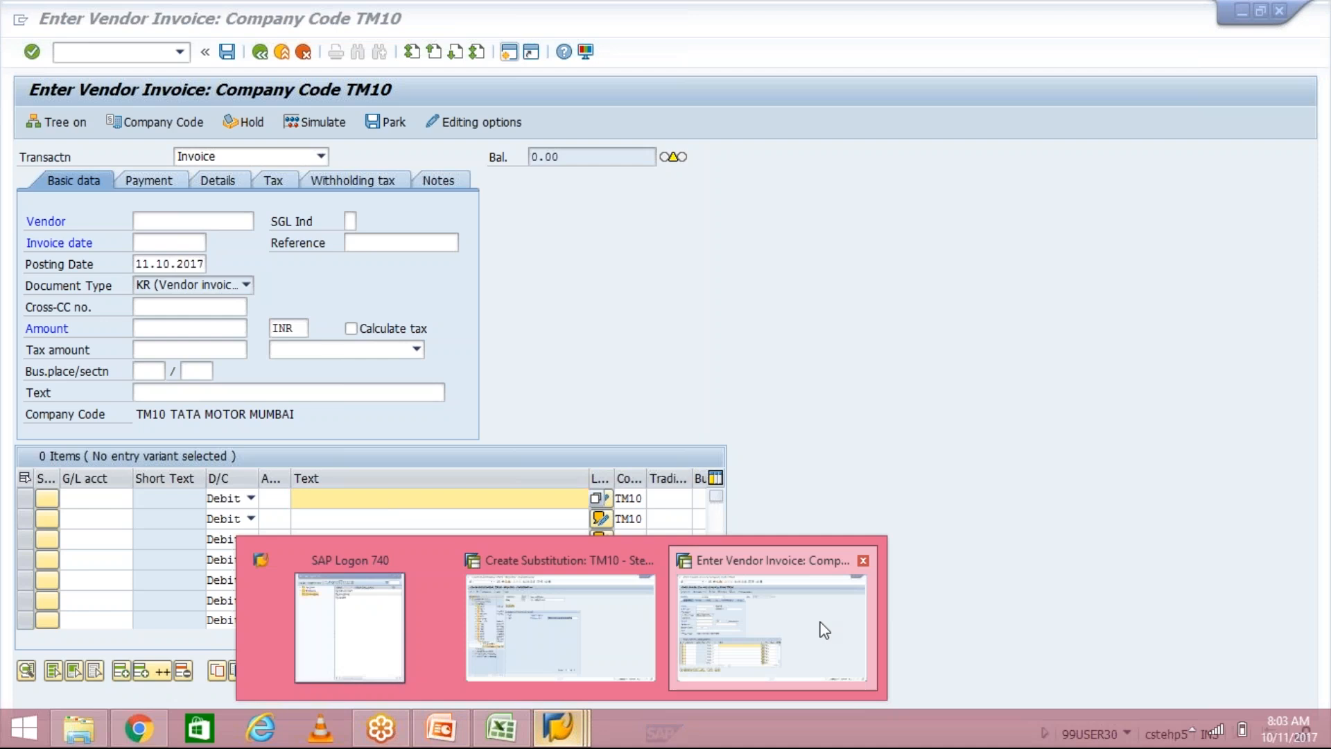
Return to the Create Substitution window from the vendor invoice and save substitution TM10
click(824, 629)
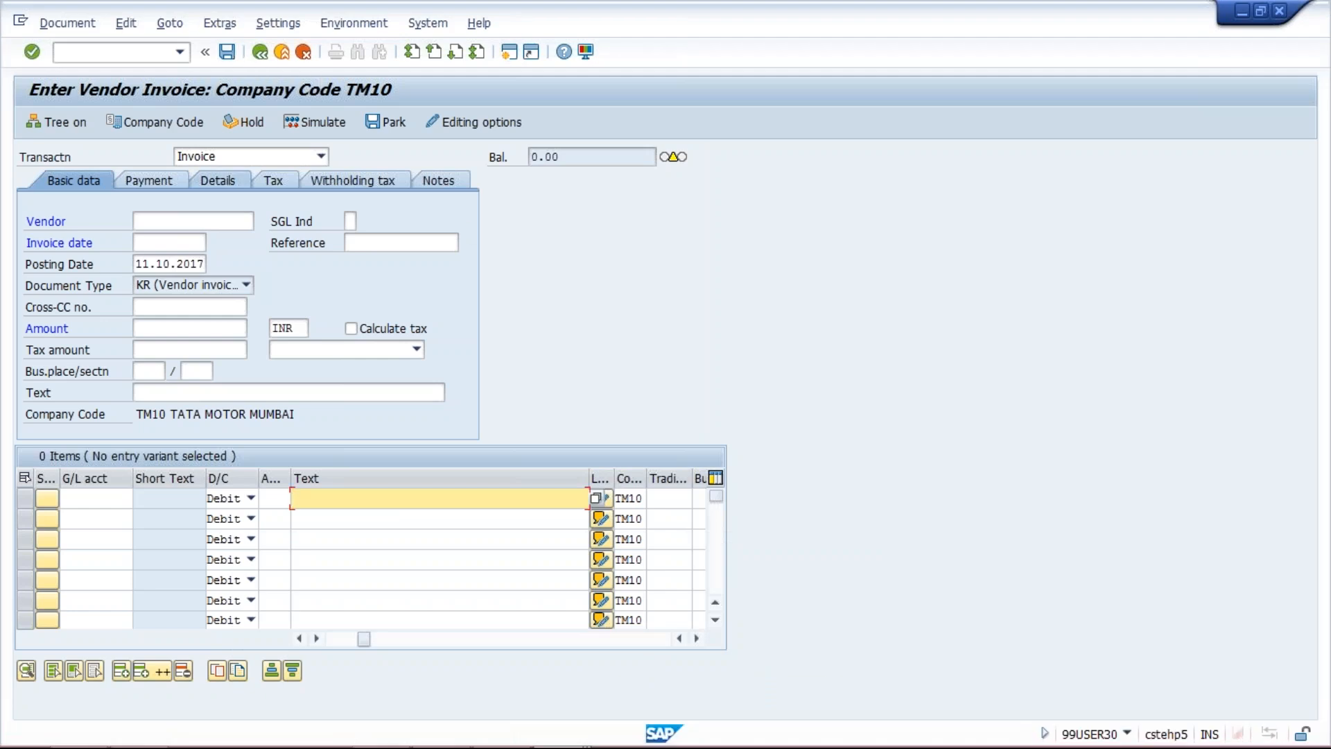
mouse_move(685, 724)
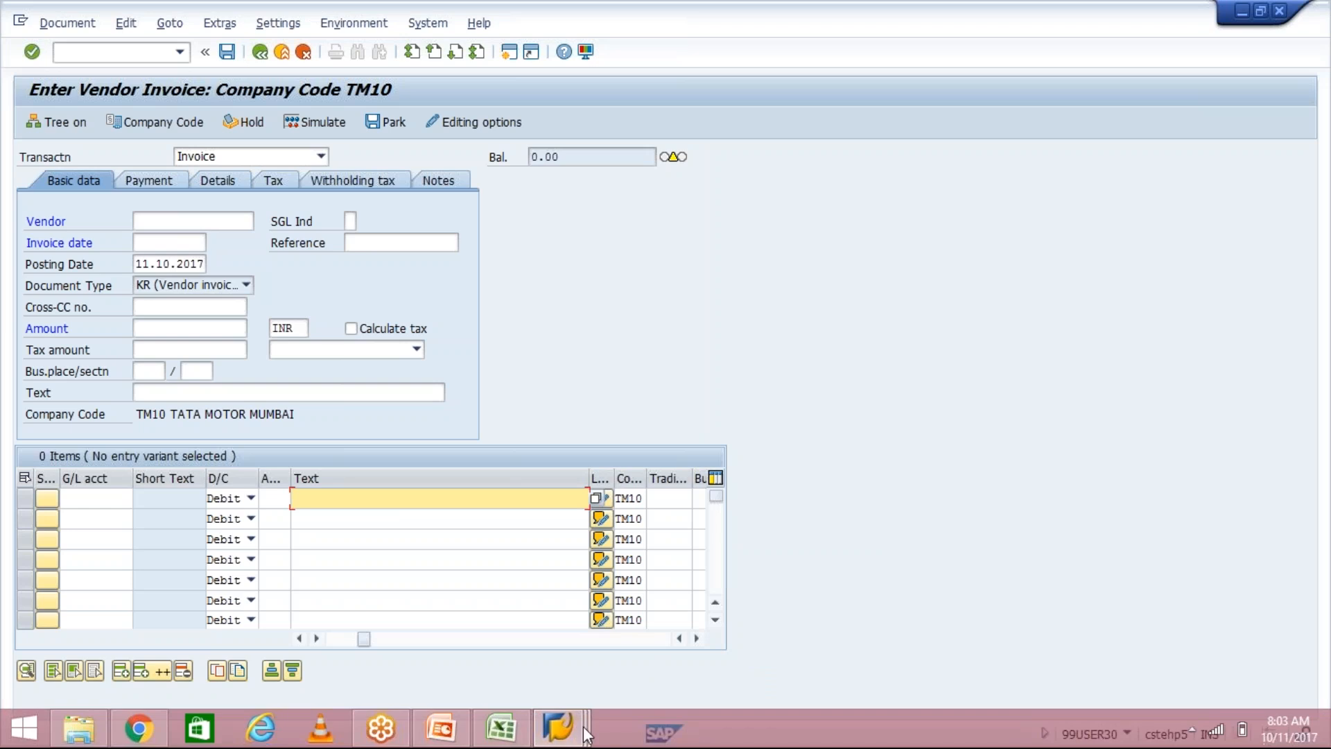
mouse_move(558, 727)
click(600, 653)
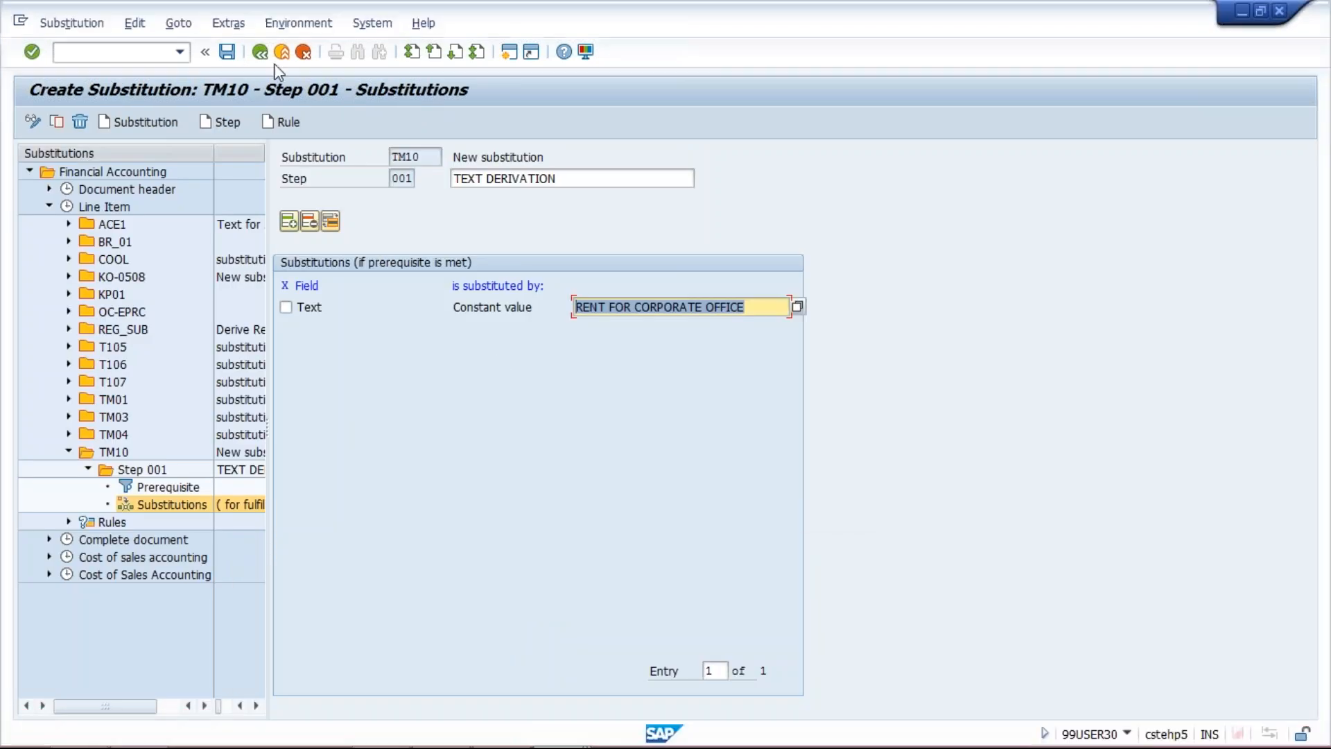
click(227, 53)
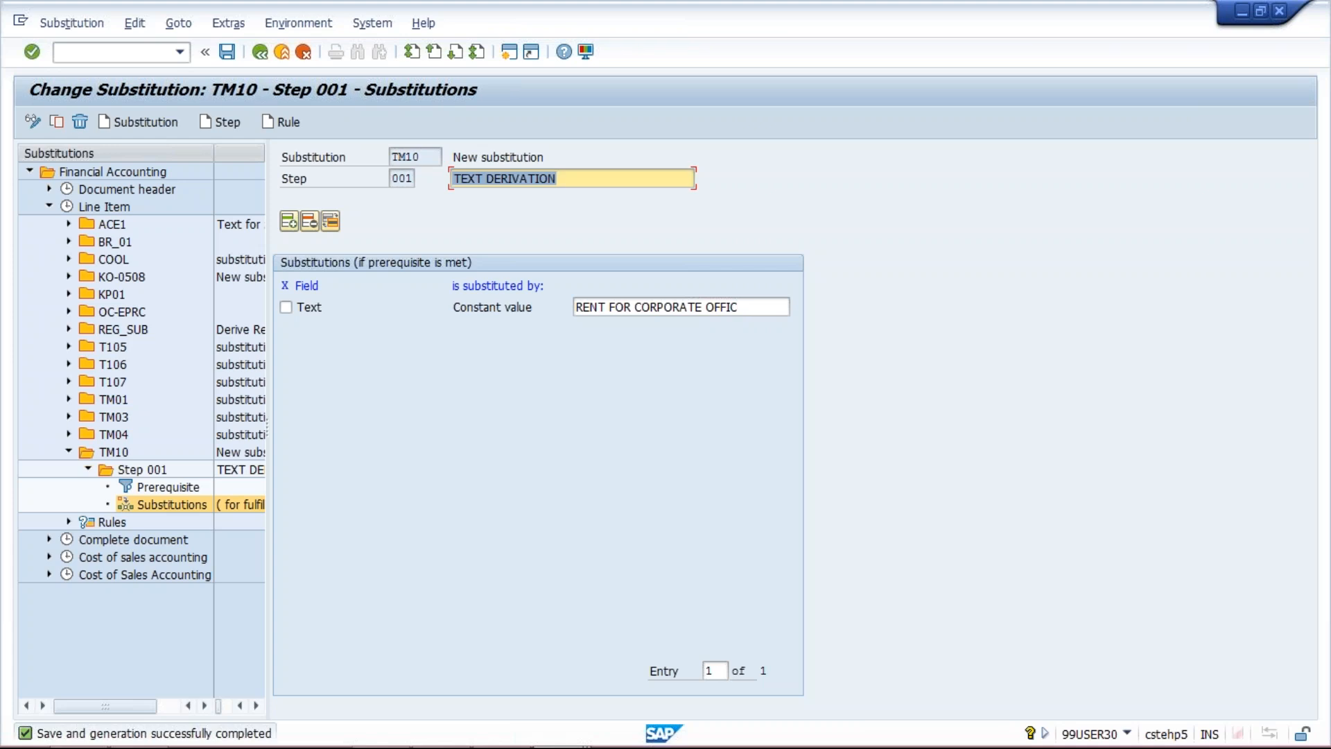
Leave the substitution maintenance and go back to the New Entries overview for company code TM10
click(266, 51)
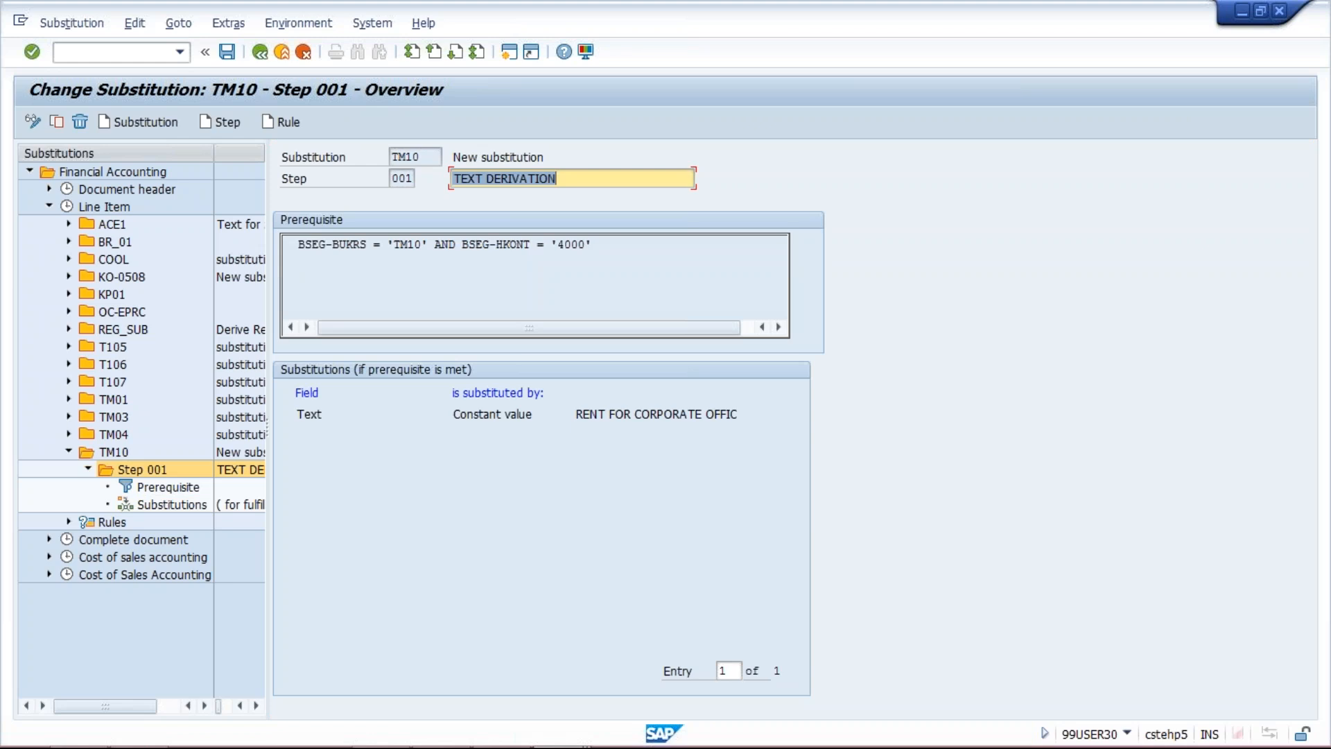
click(259, 51)
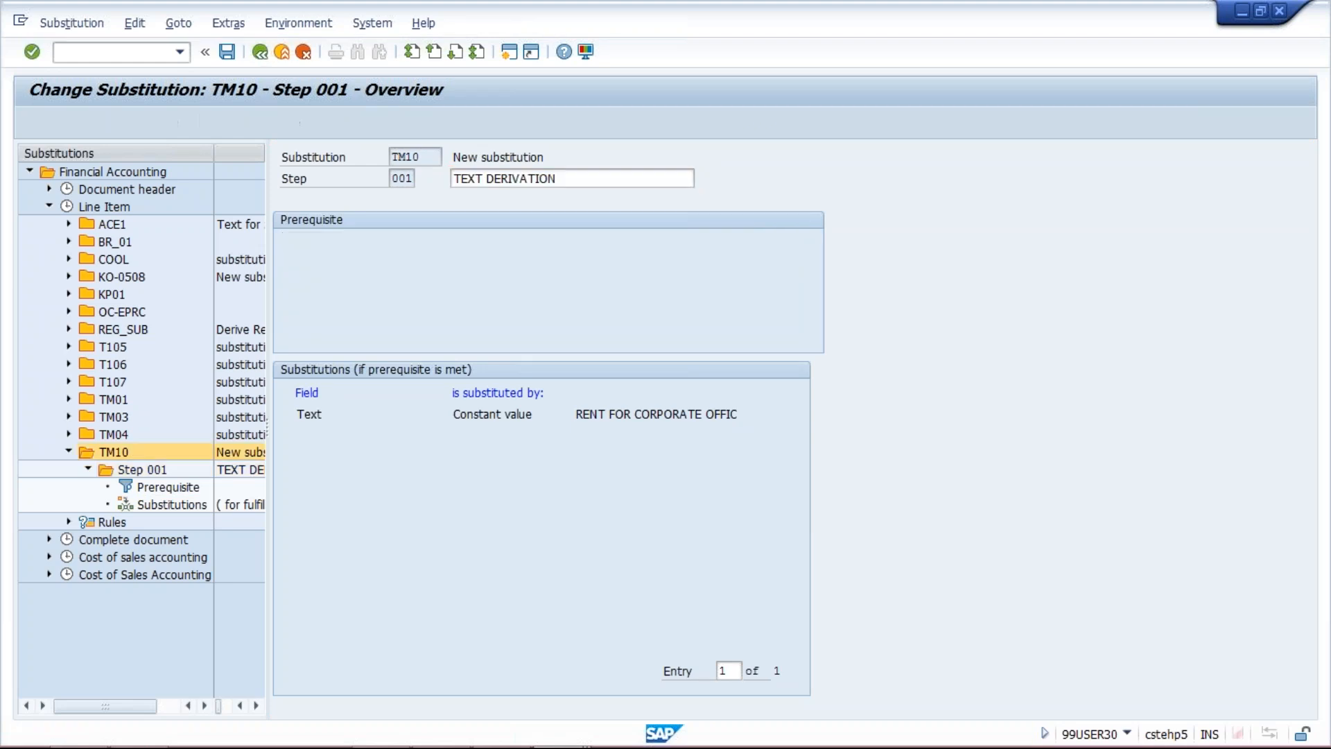
click(259, 51)
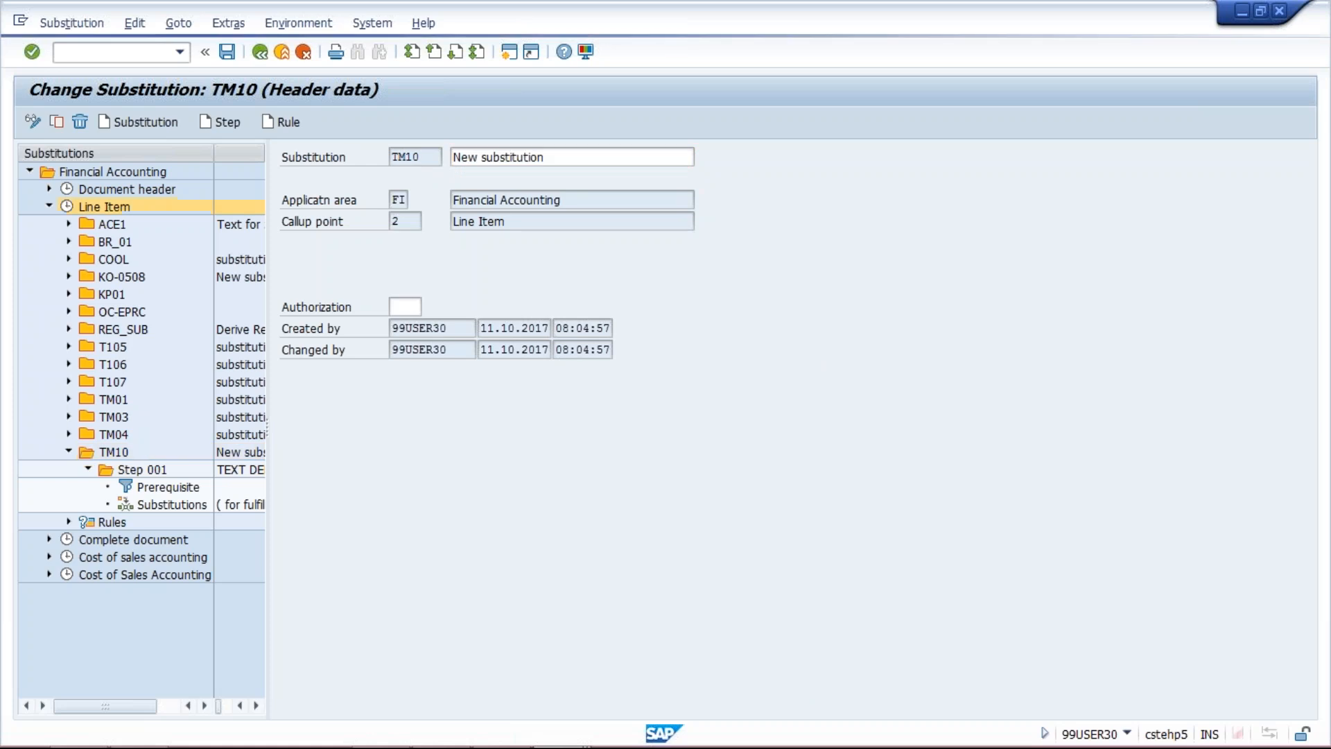
click(259, 52)
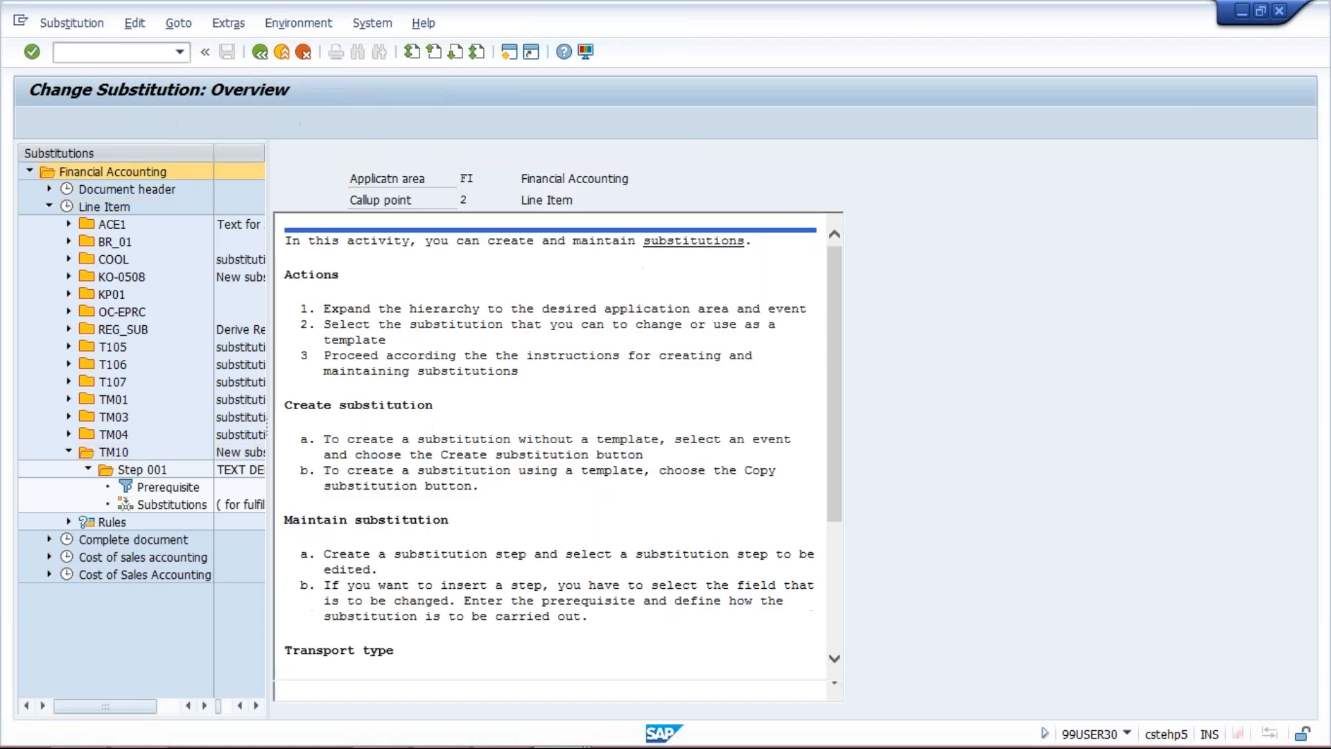
click(260, 51)
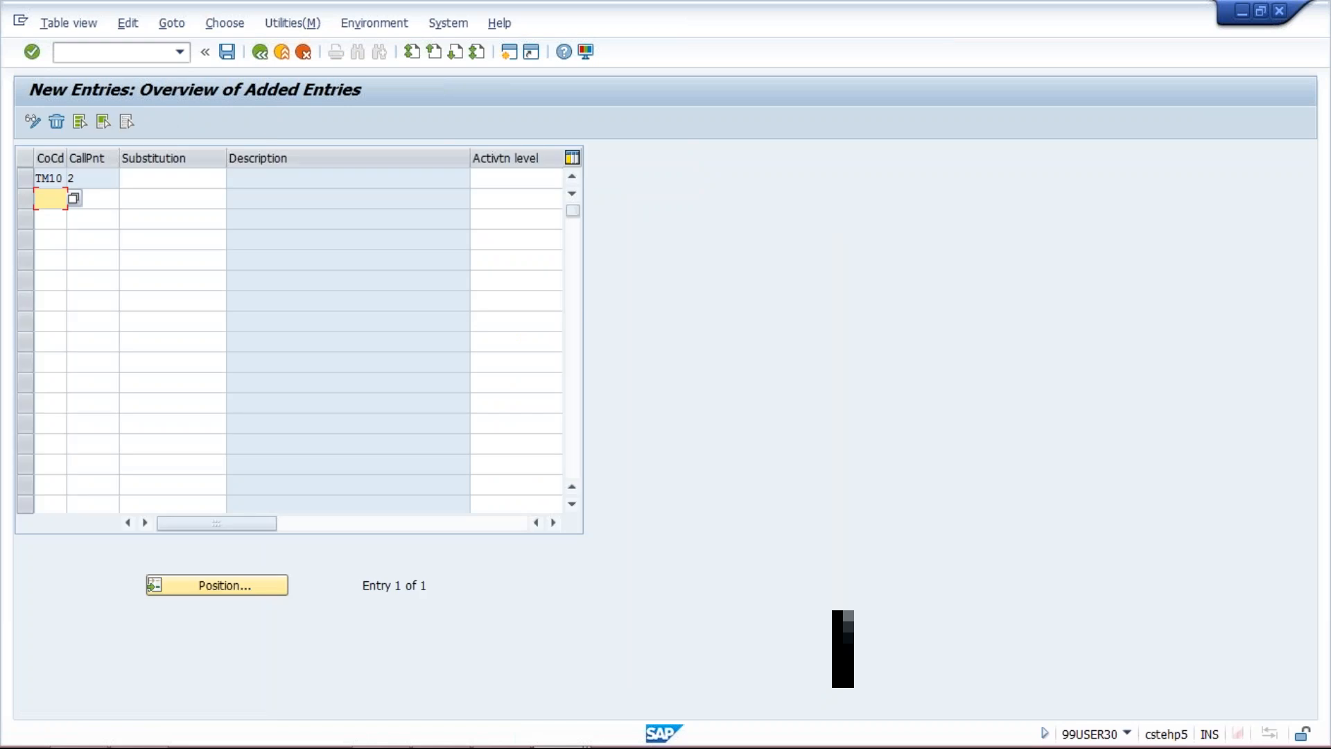
Assign substitution TM10 to company code TM10 with activation level 1 and save the entry to the proposed customizing request
click(167, 182)
text(T)
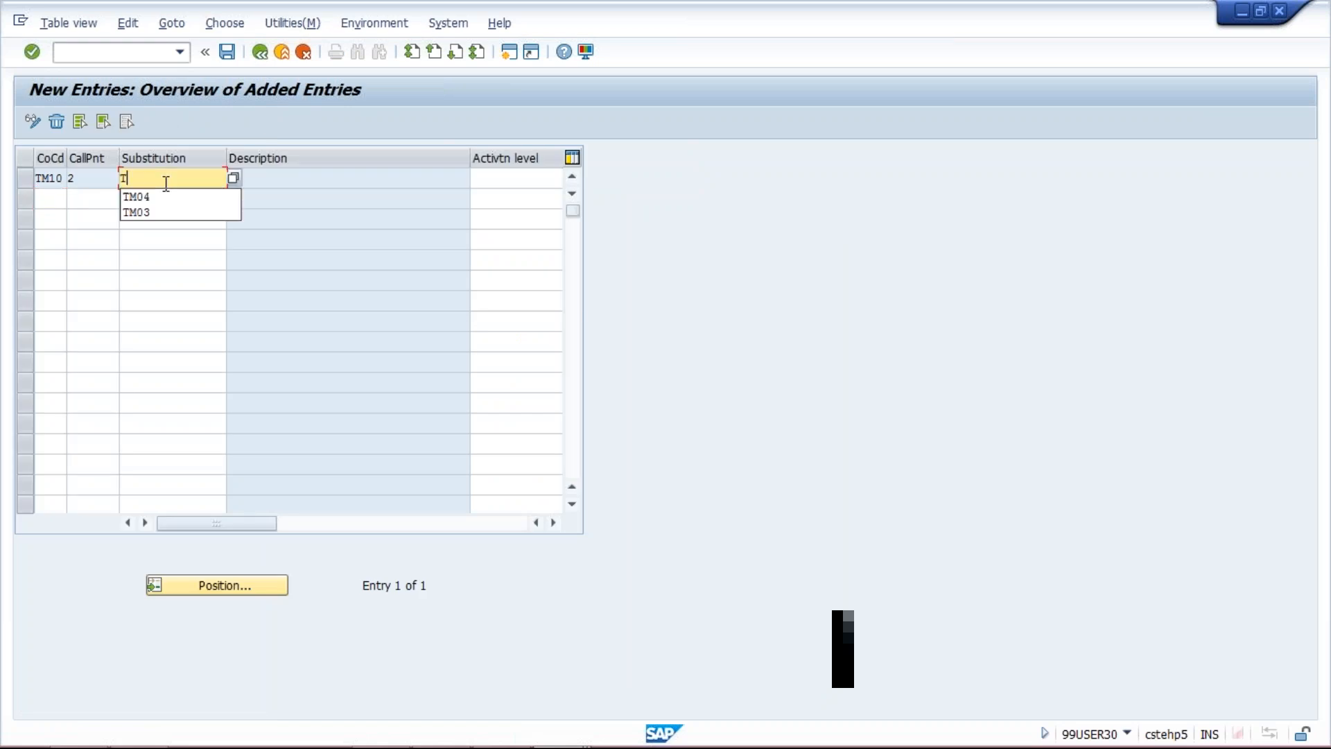
text(M10)
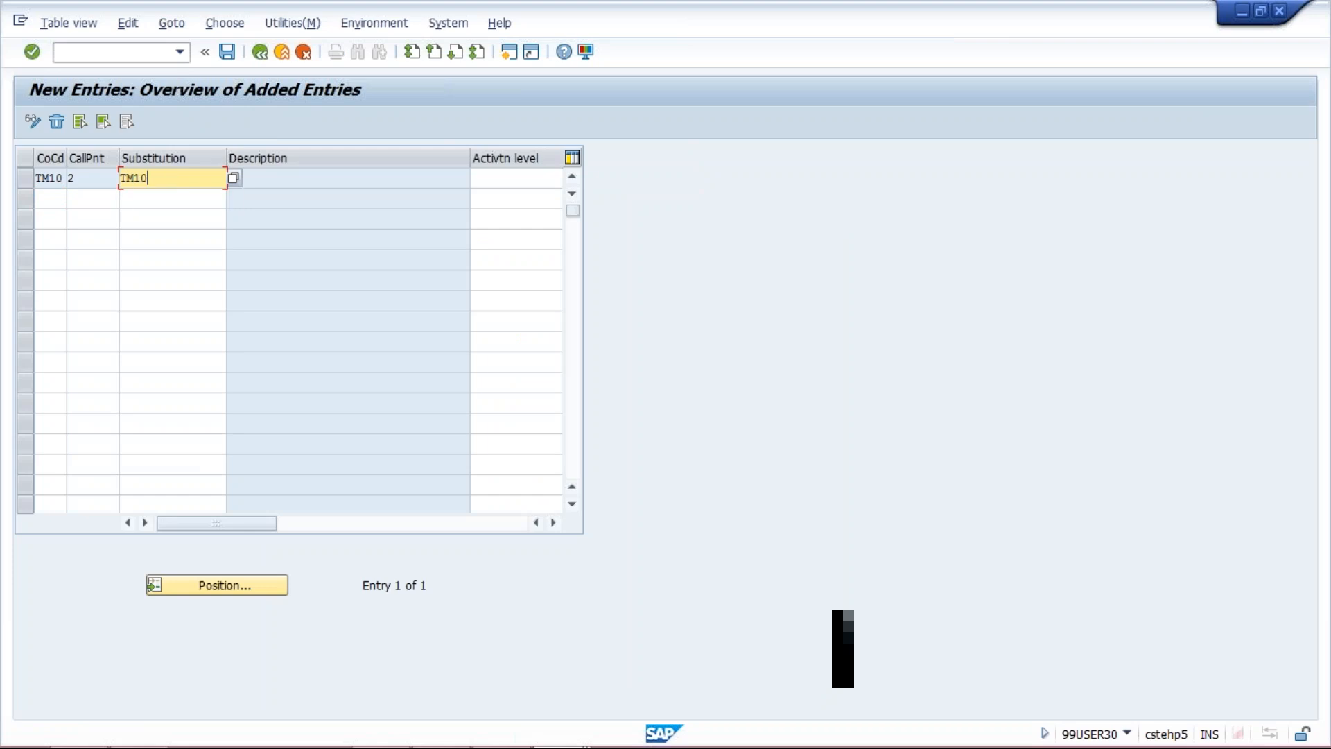
key(Return)
click(178, 183)
click(502, 176)
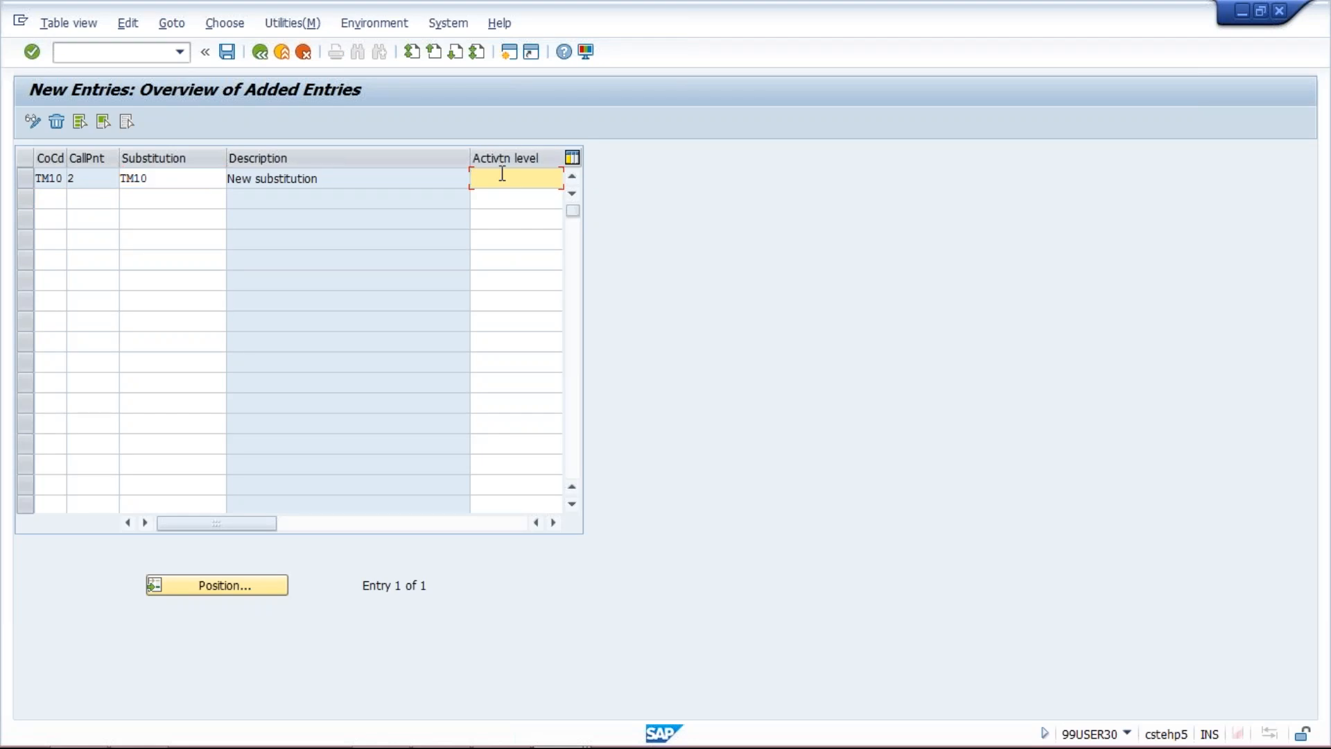
text(1)
key(Return)
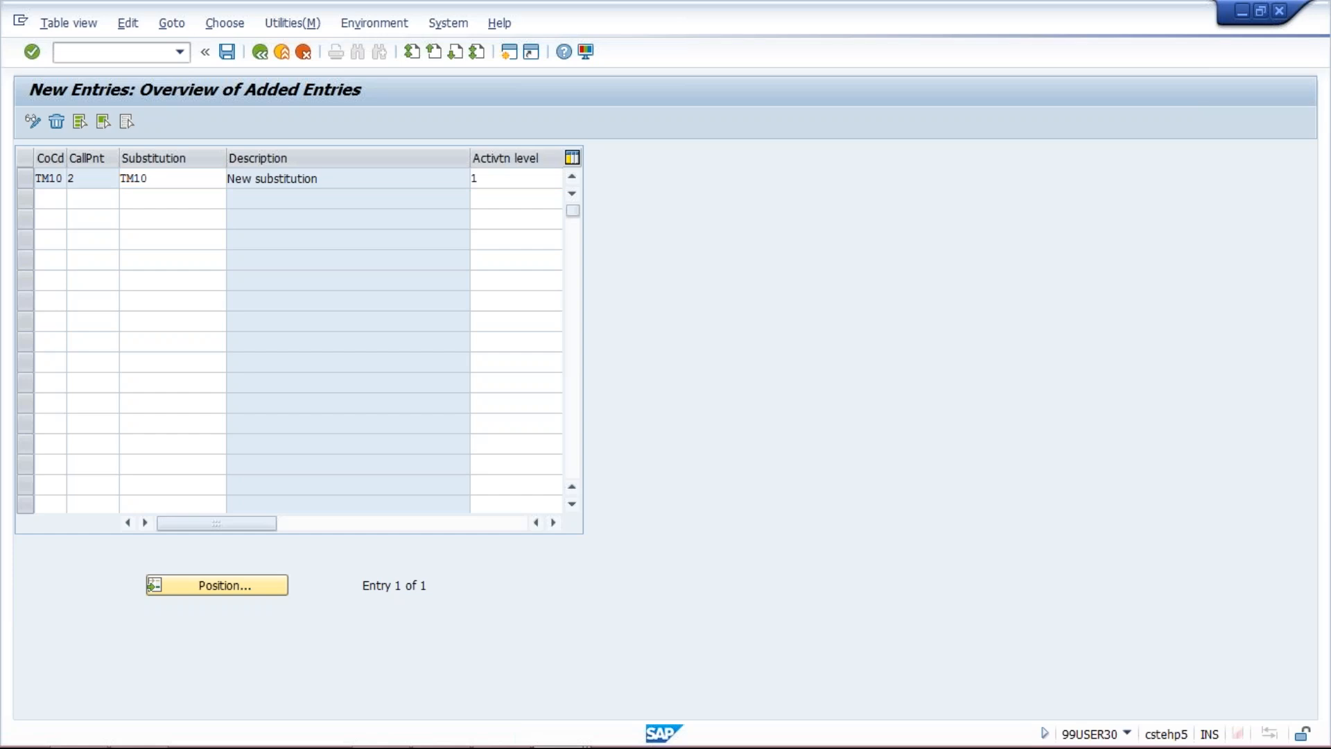
key(ctrl+s)
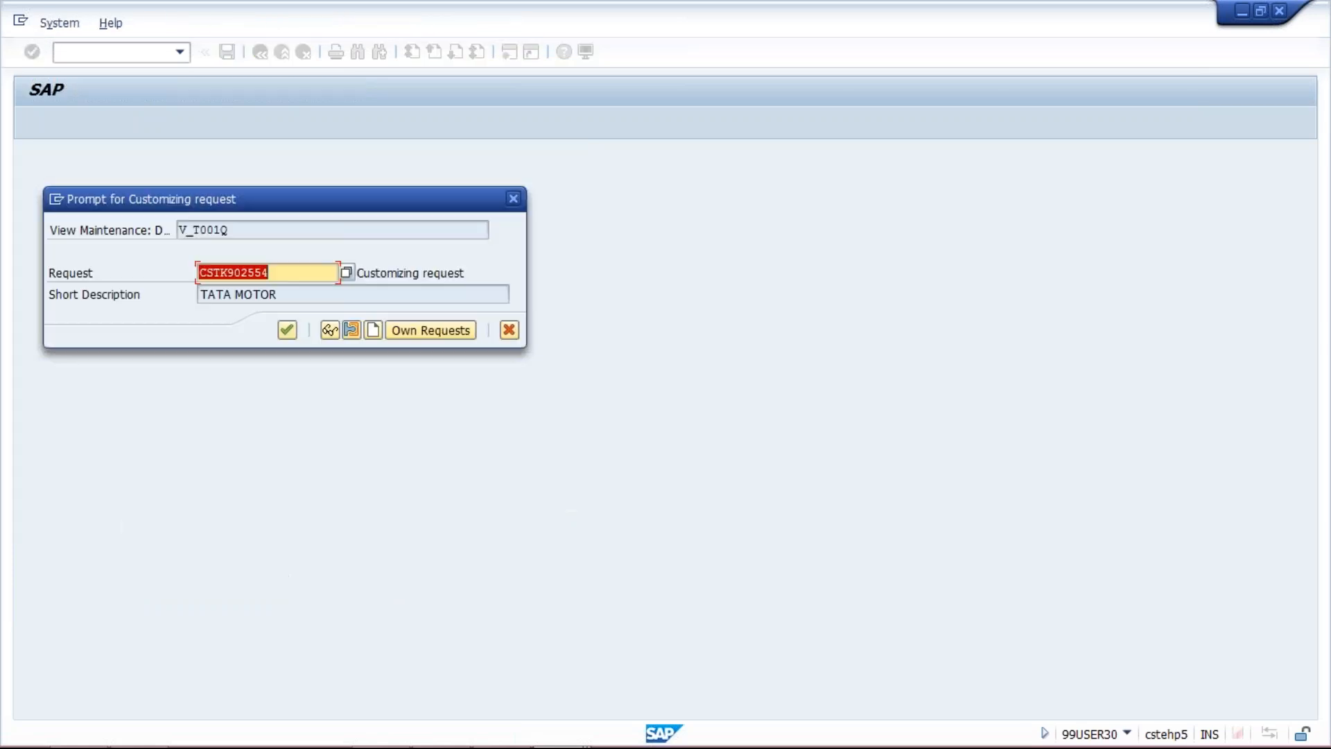
key(Return)
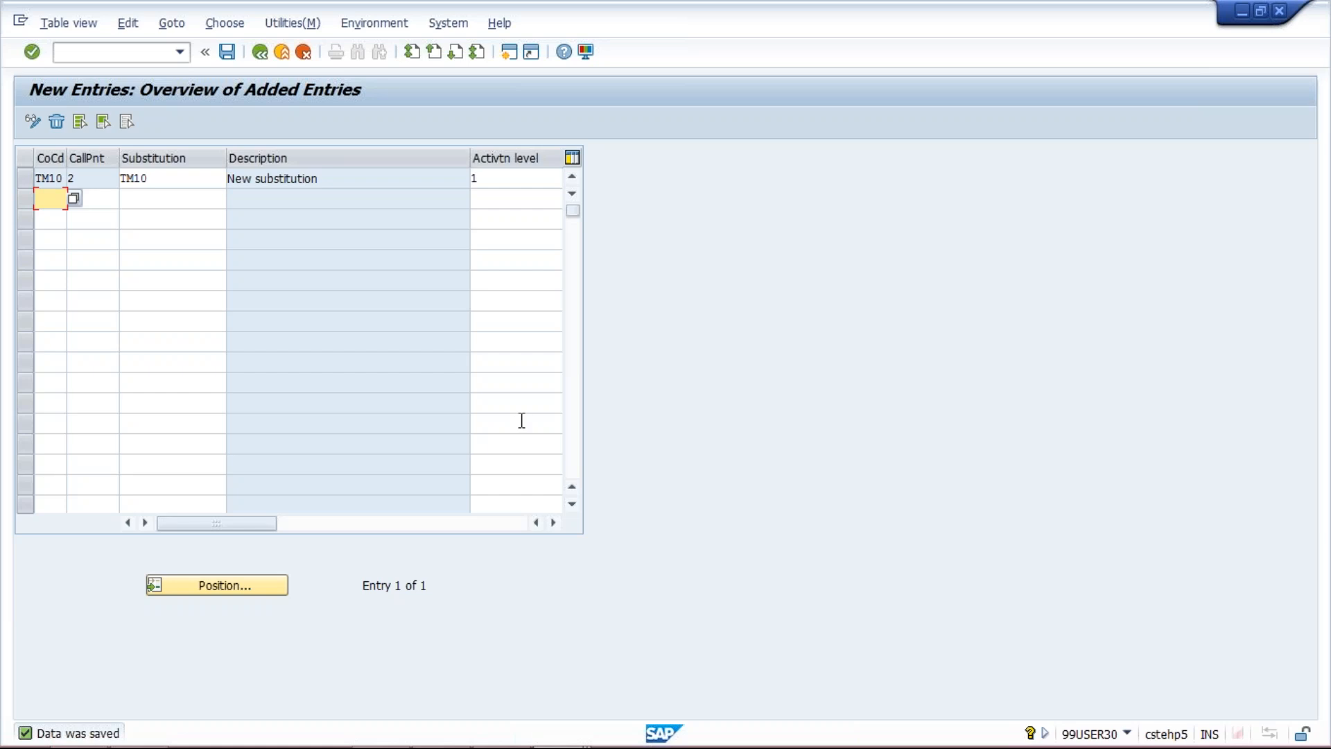
Switch to the Enter Vendor Invoice window, restart the transaction with /NFB60, and open the vendor search
click(558, 728)
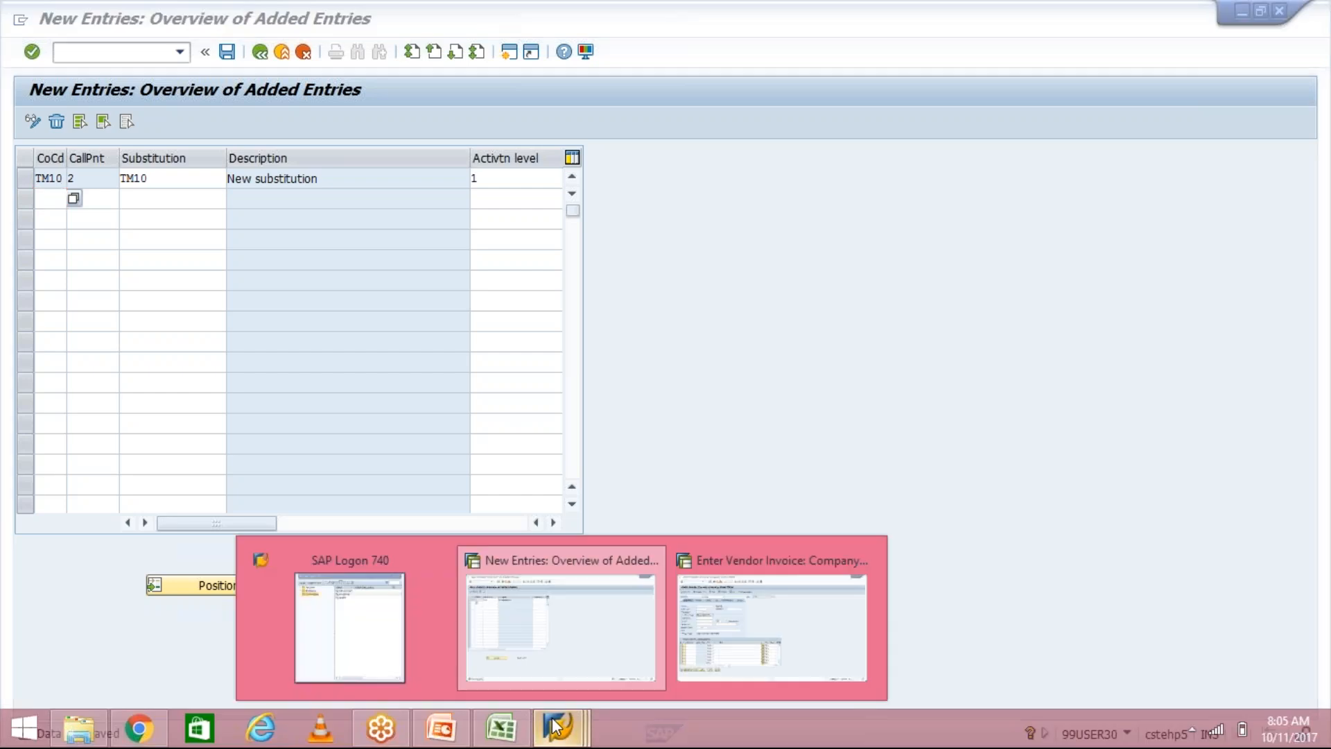
click(754, 634)
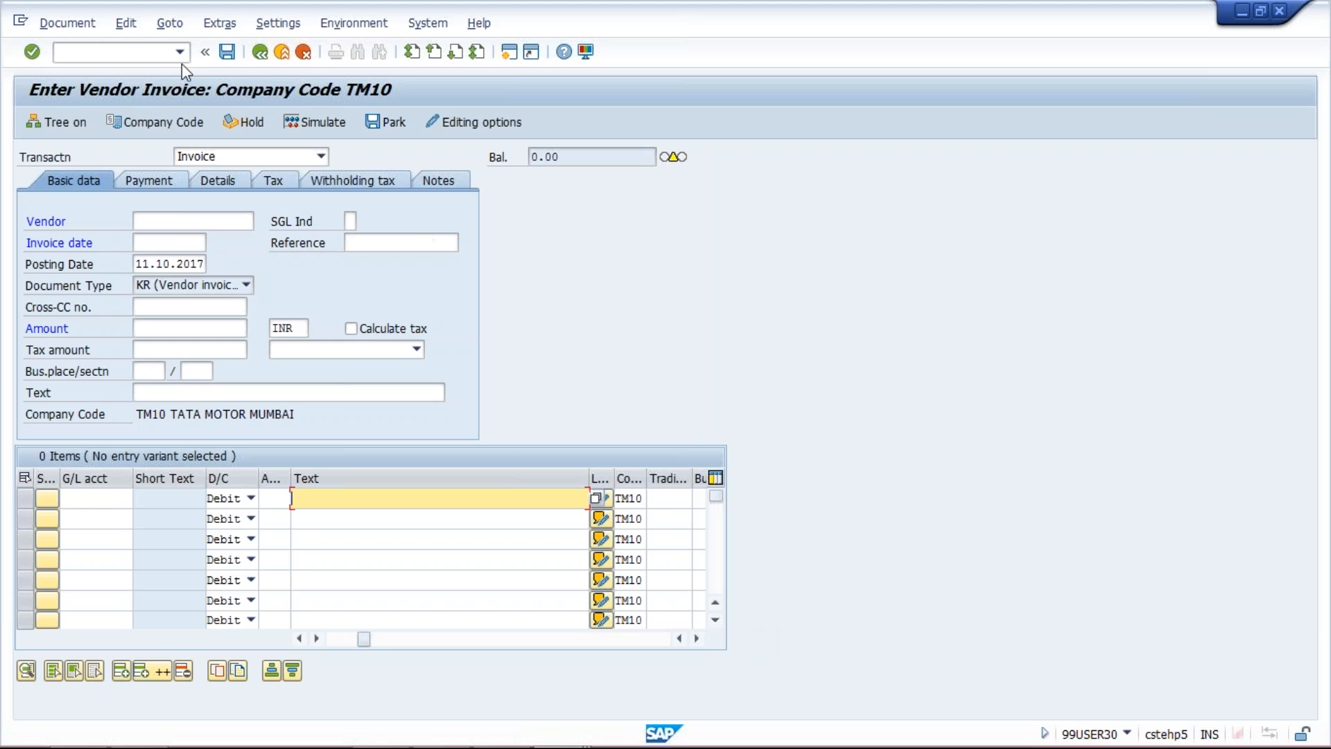
click(161, 57)
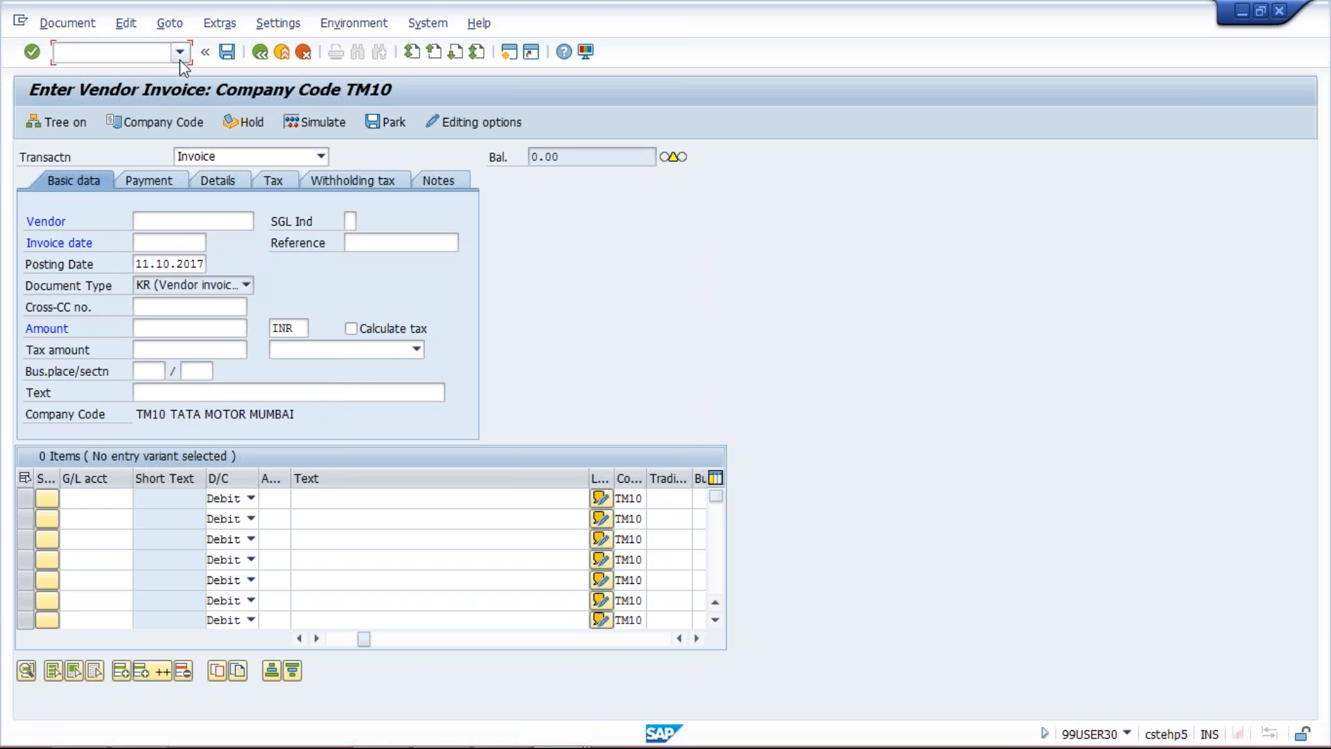
text(/NFB60)
key(Return)
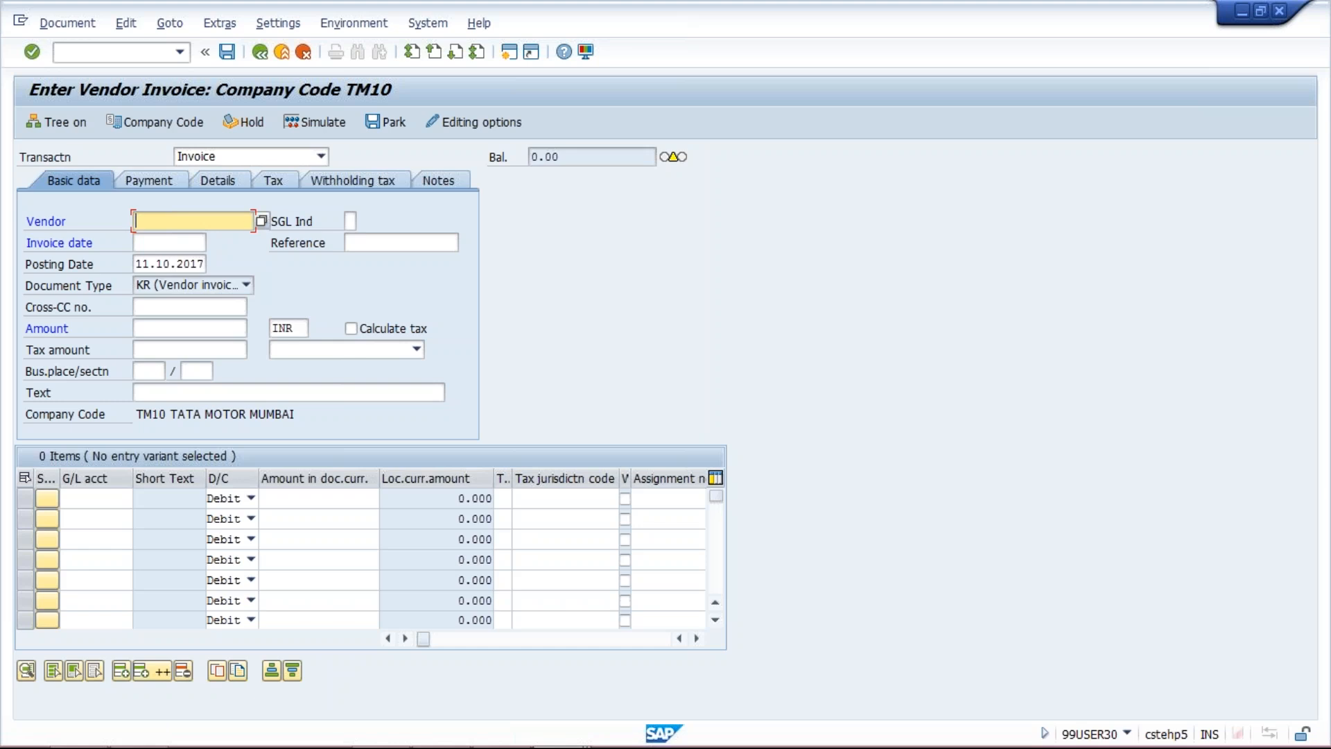
click(263, 222)
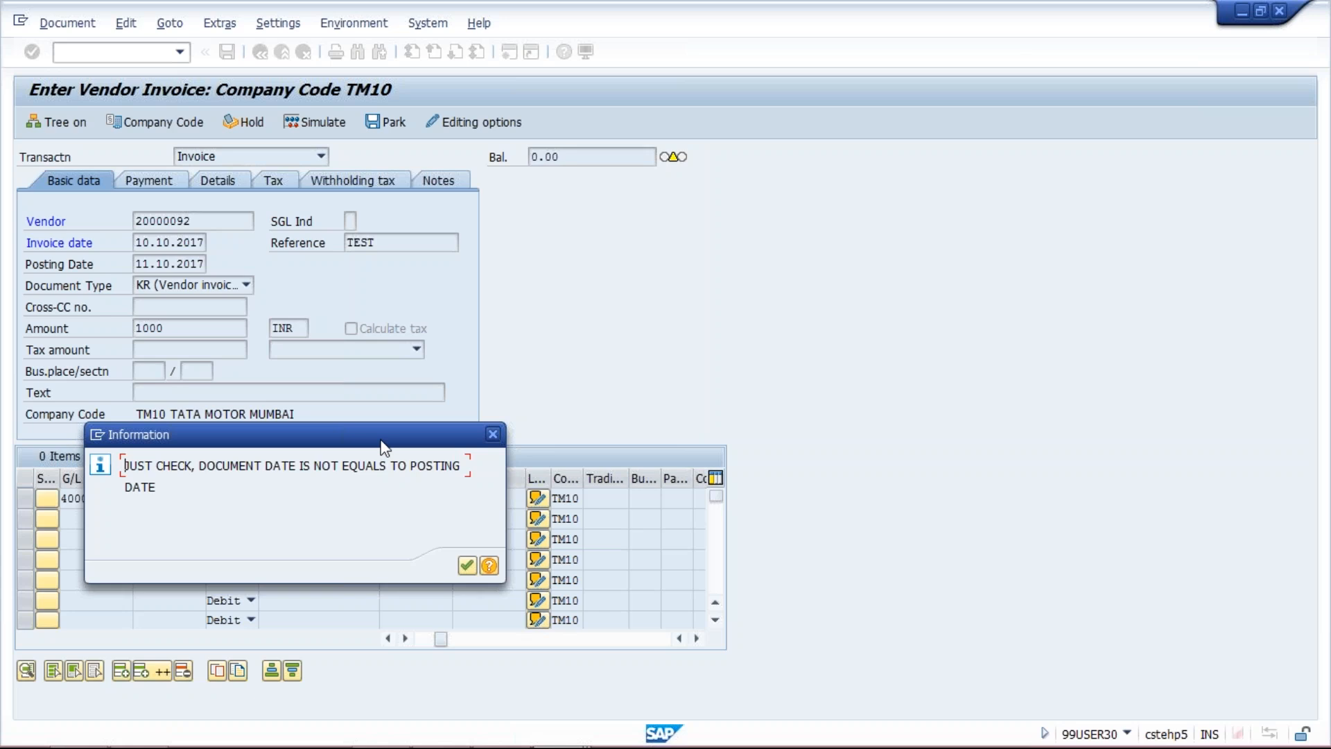
Acknowledge the information message about the differing dates and set the invoice date to 11.10.2017 to match the posting date
drag(126, 464, 477, 490)
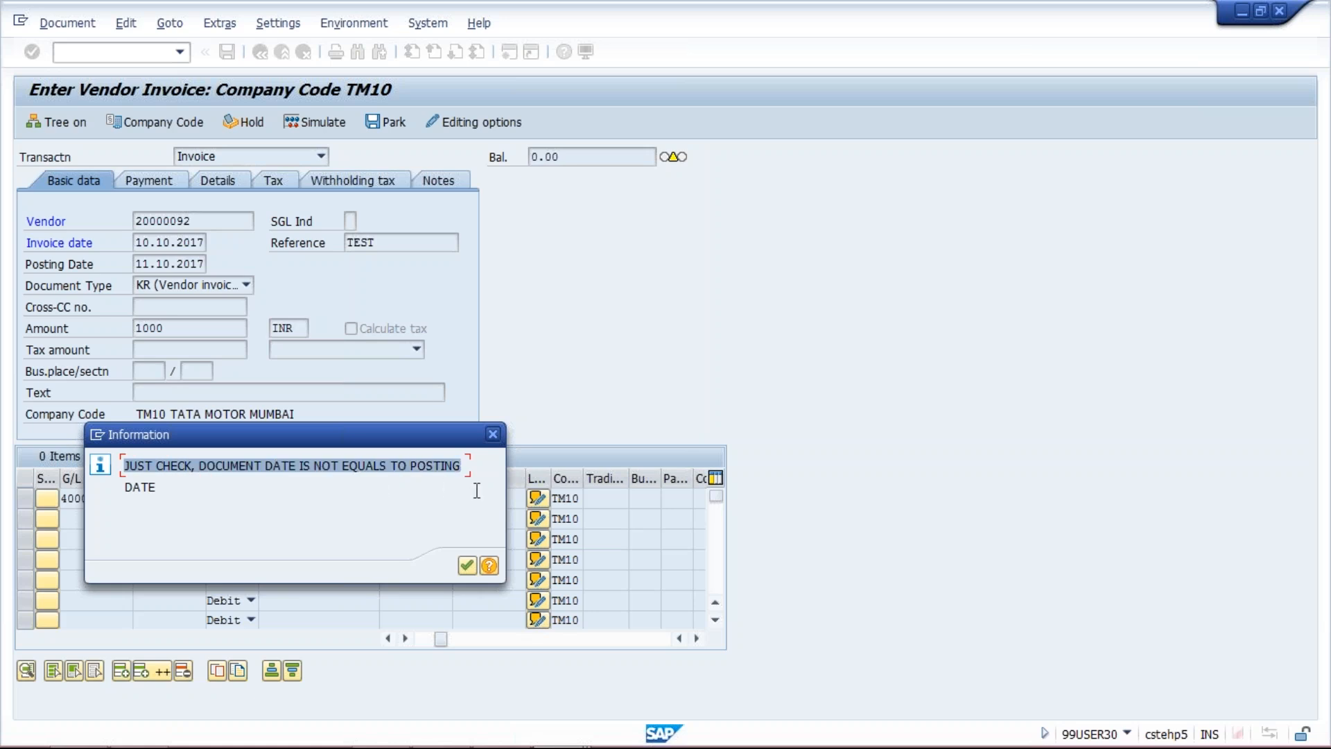
click(467, 565)
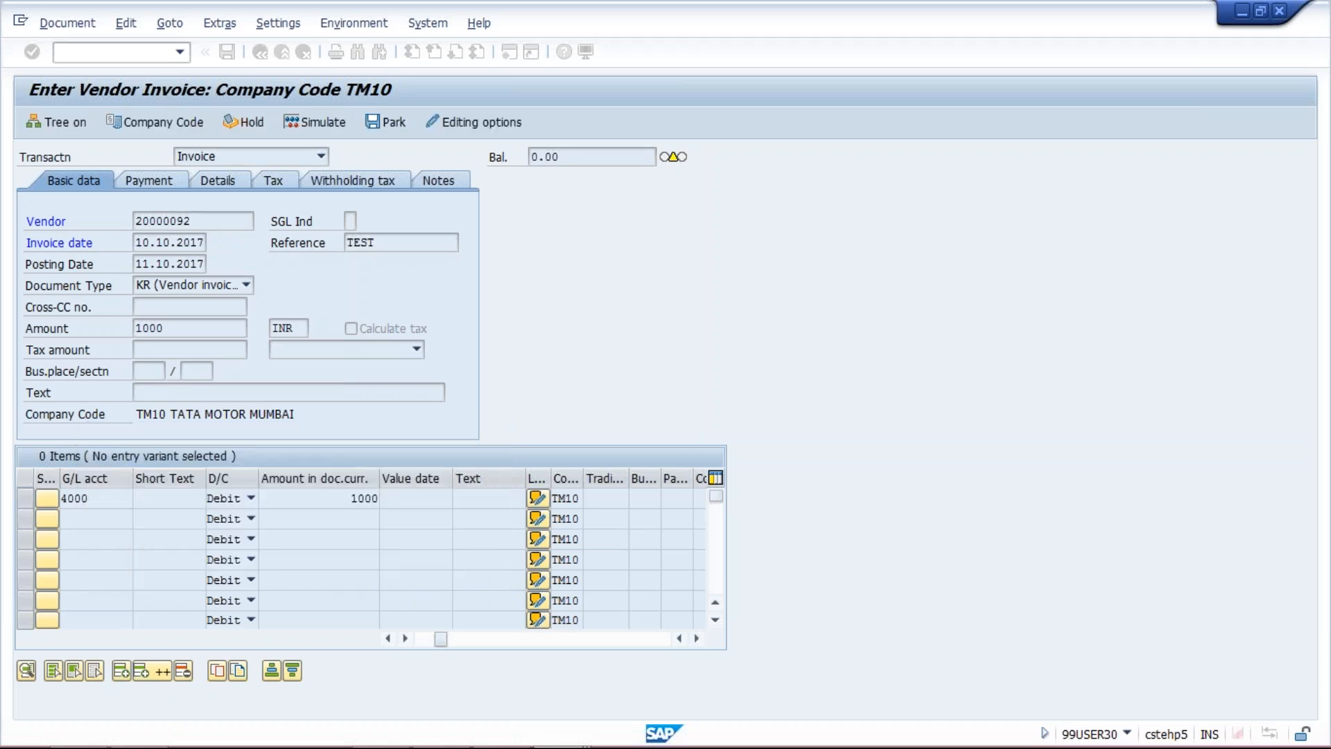
click(145, 242)
click(149, 264)
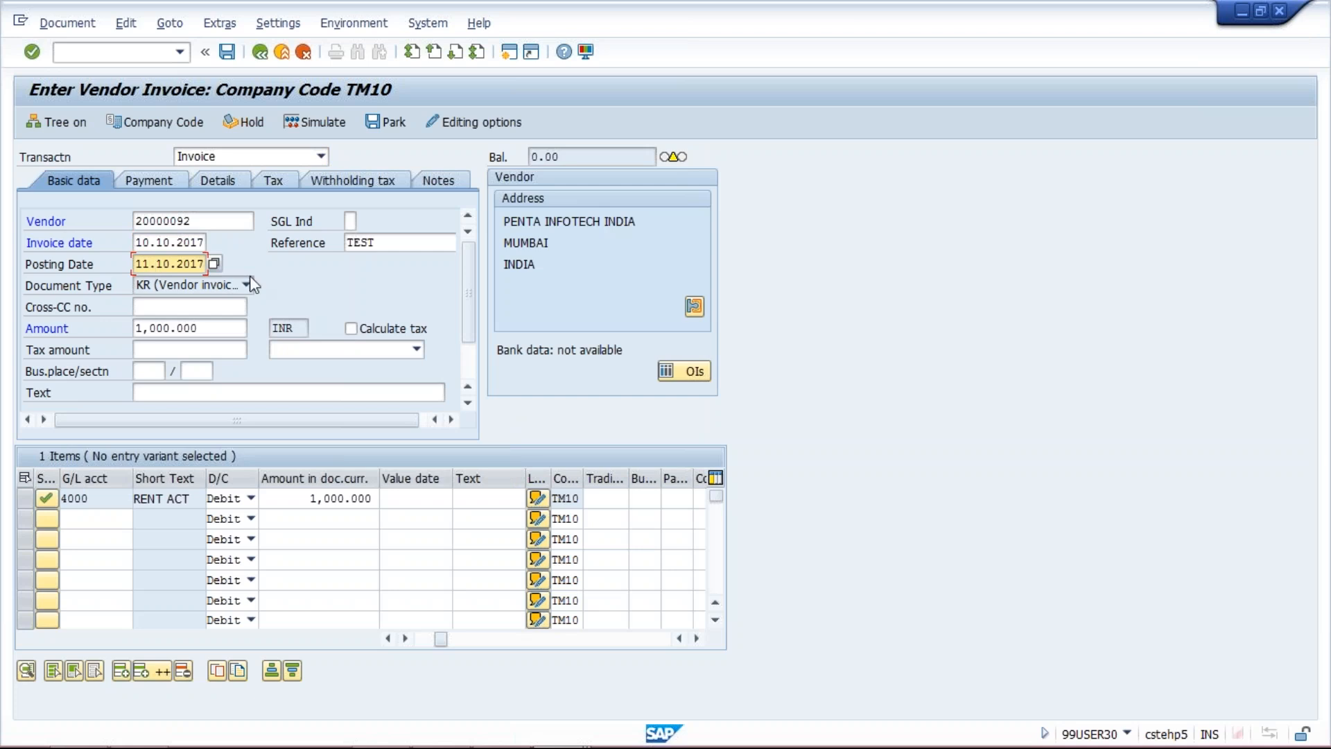
click(148, 242)
key(BackSpace)
text(1)
key(Return)
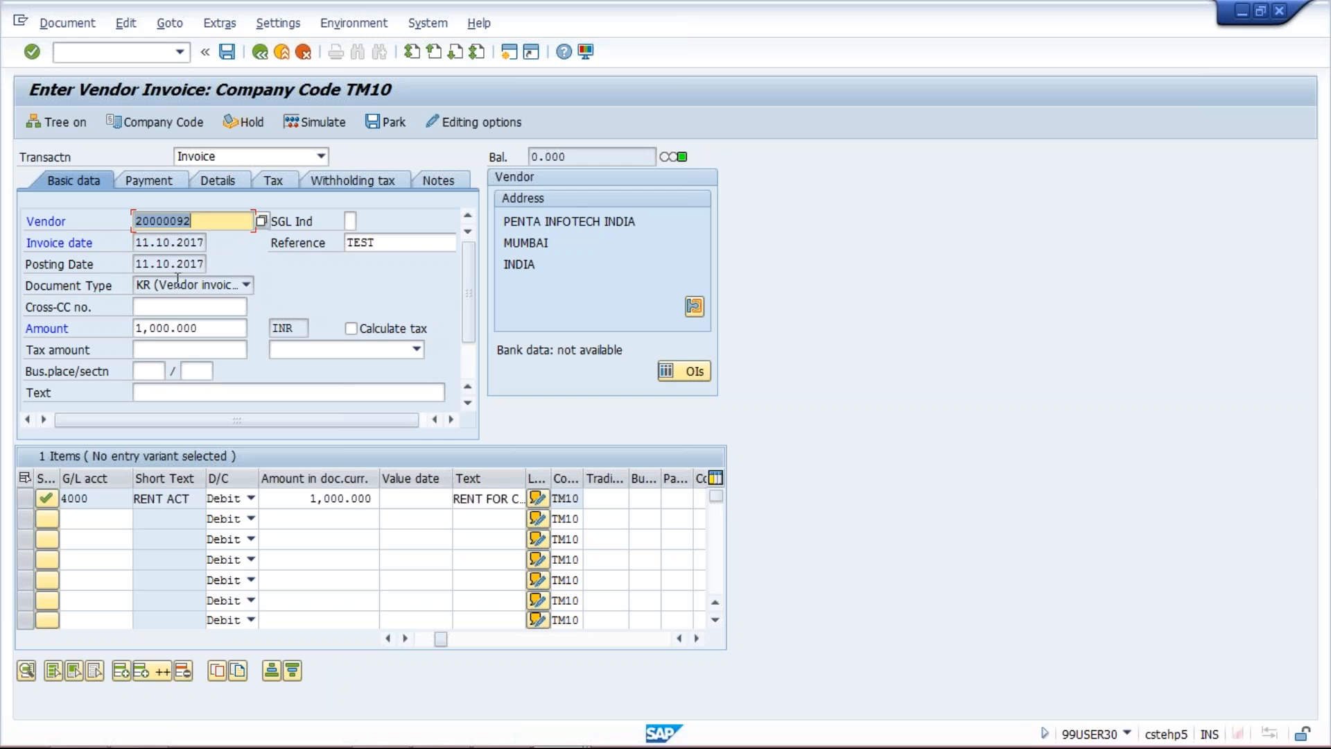
Widen the line items' Text column and clear the text of the G/L 4000 item to retest the substitution
click(477, 499)
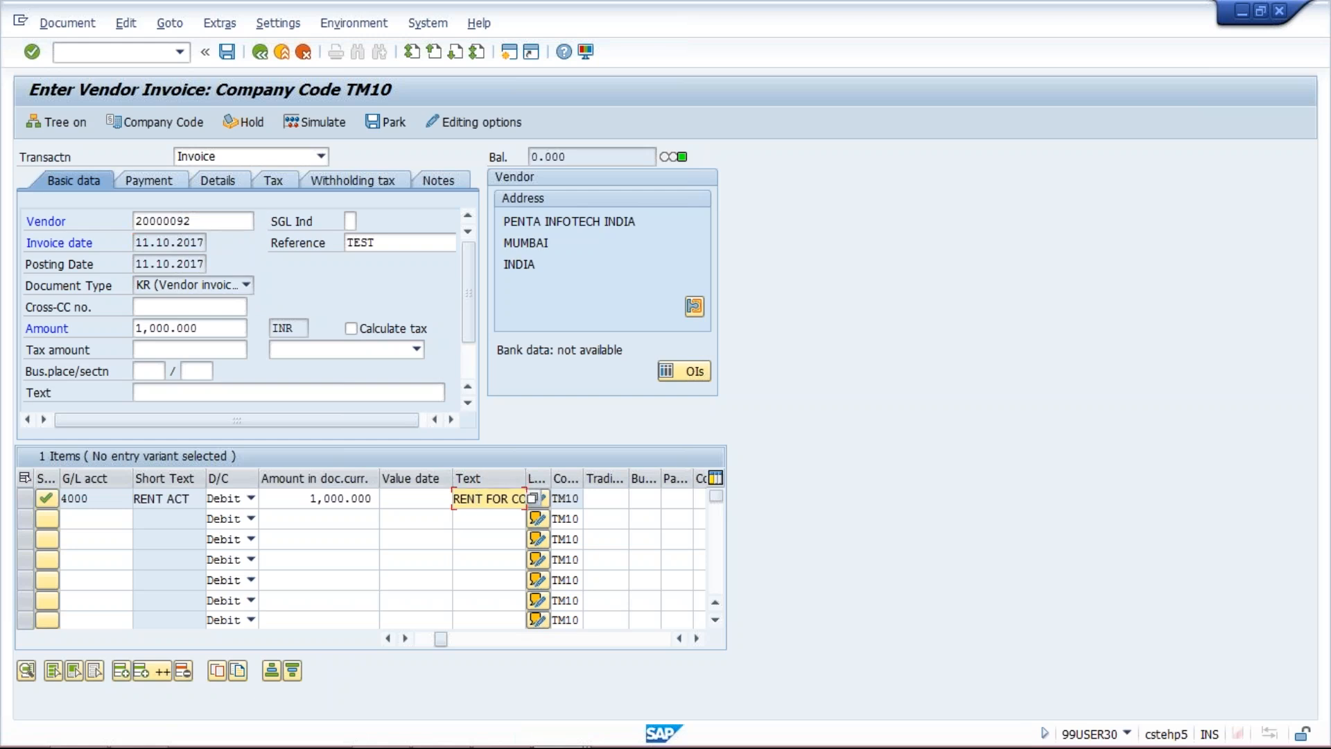
drag(525, 479, 573, 481)
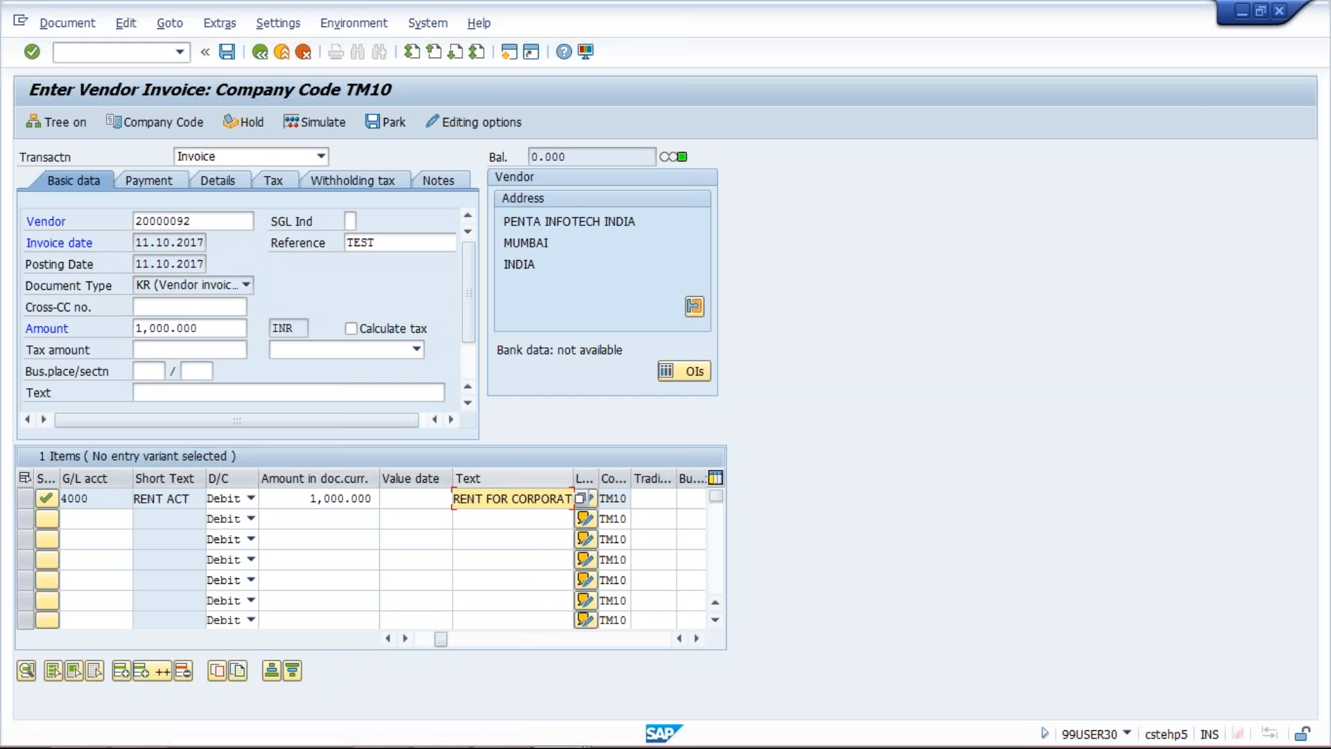
key(ctrl+a)
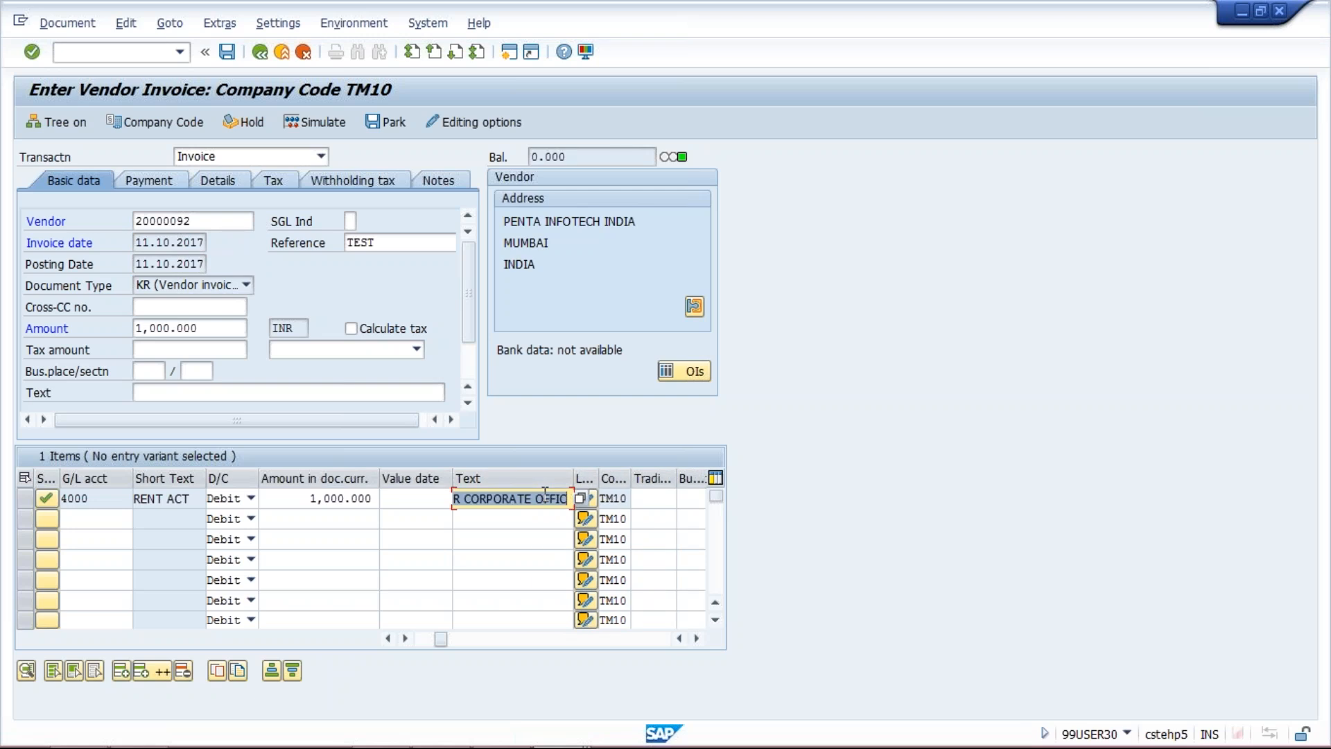
key(BackSpace)
key(Return)
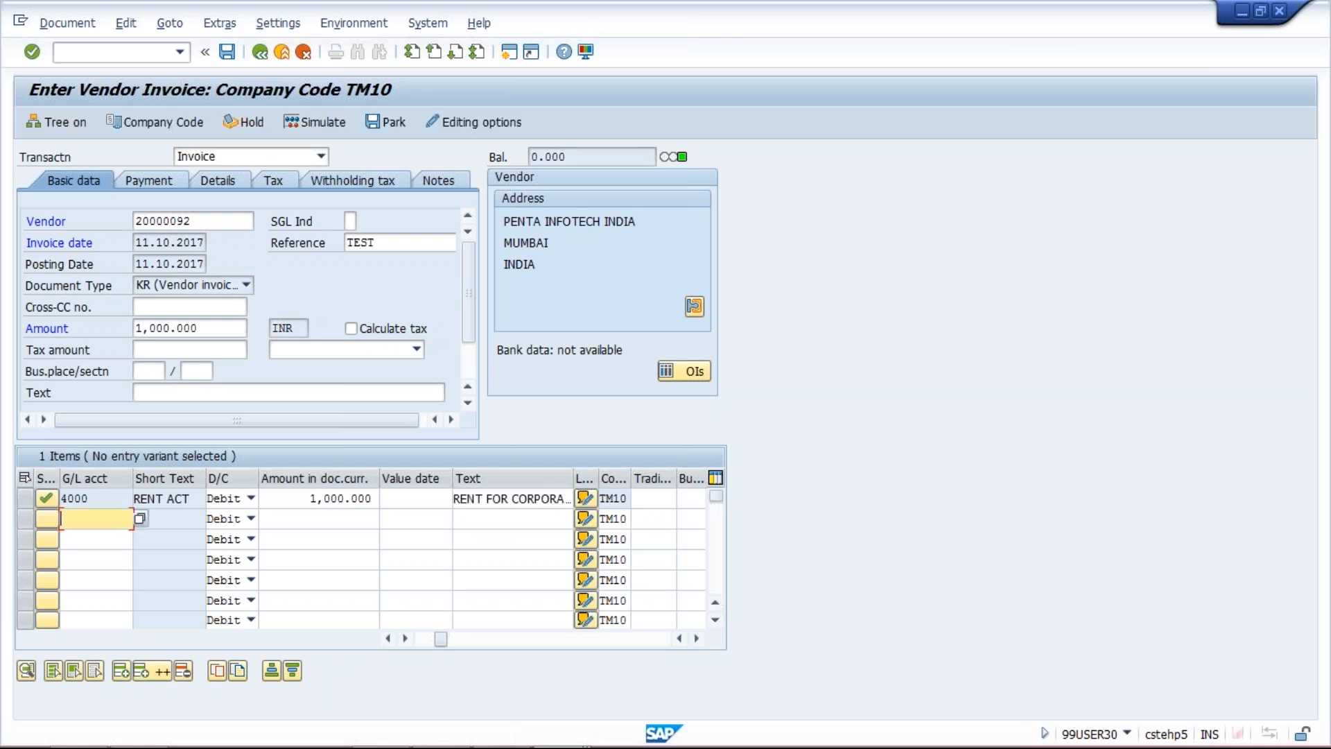
Clear the G/L 4000 item's text once more, widen the Text column to fit the full text, and revalidate the invoice
click(551, 505)
key(ctrl+a)
key(BackSpace)
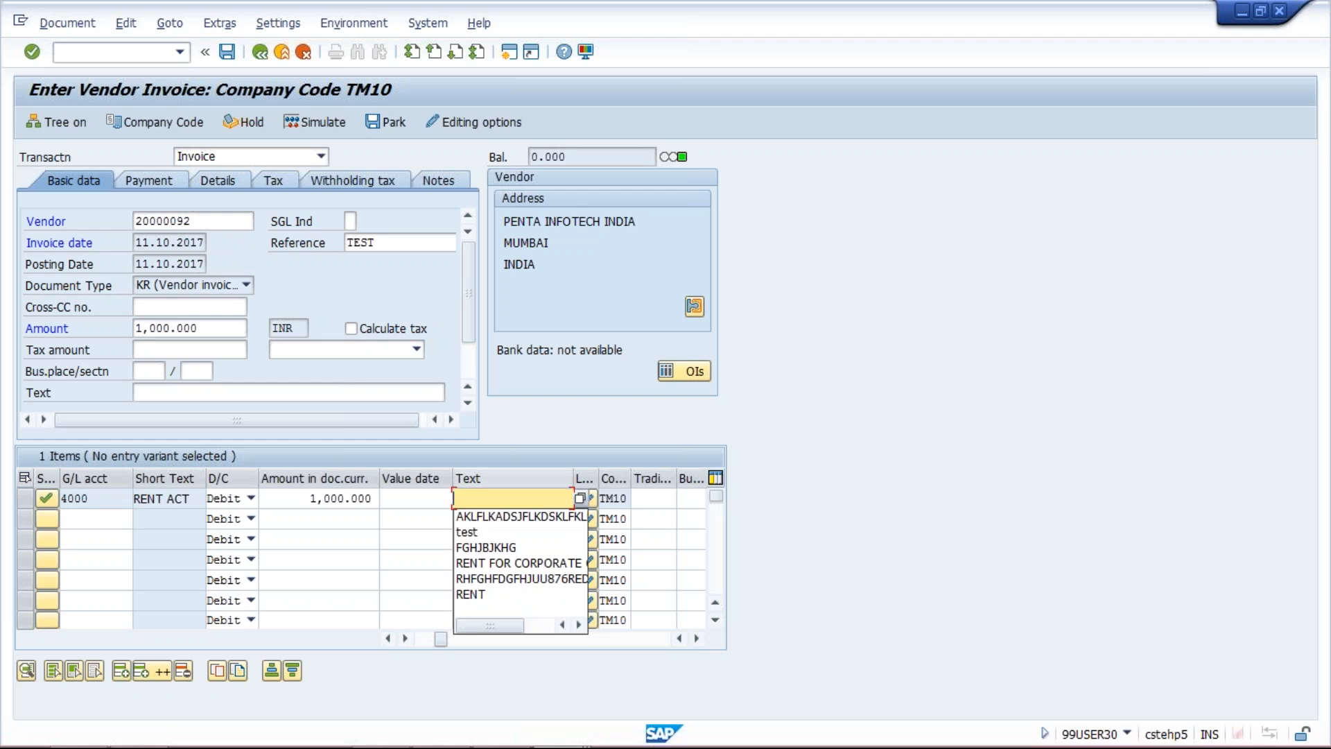
drag(574, 478, 682, 478)
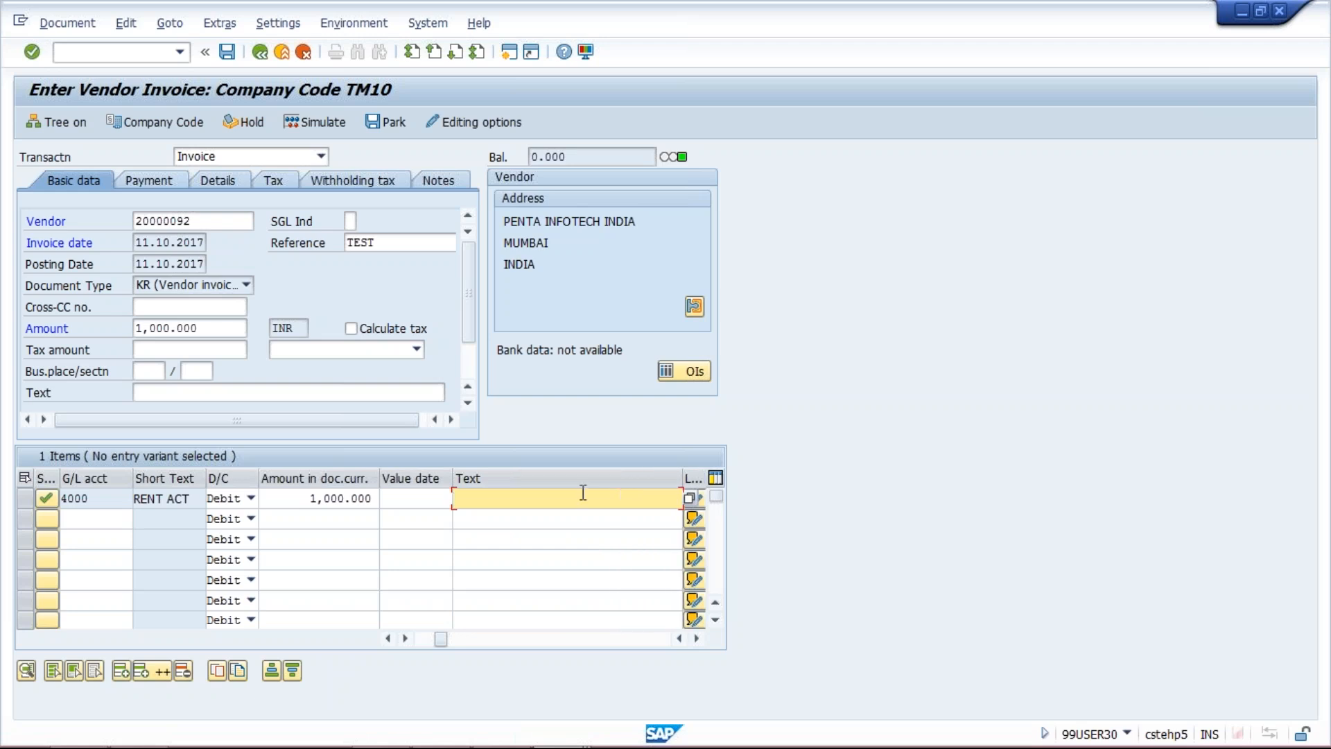
key(Return)
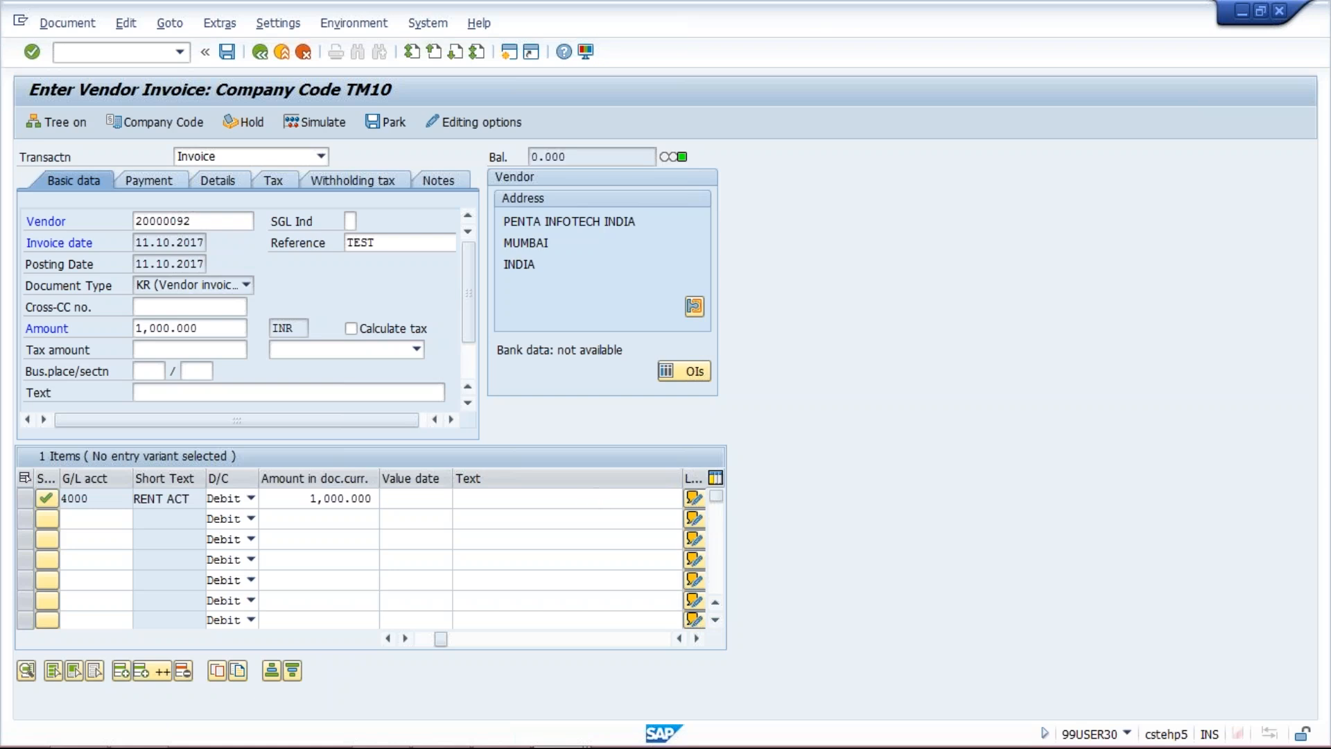
Replace the G/L 4000 line item's text with the arbitrary text ADSDKLJFJKLASJK FHKLDAMMMMMMMMM
click(628, 498)
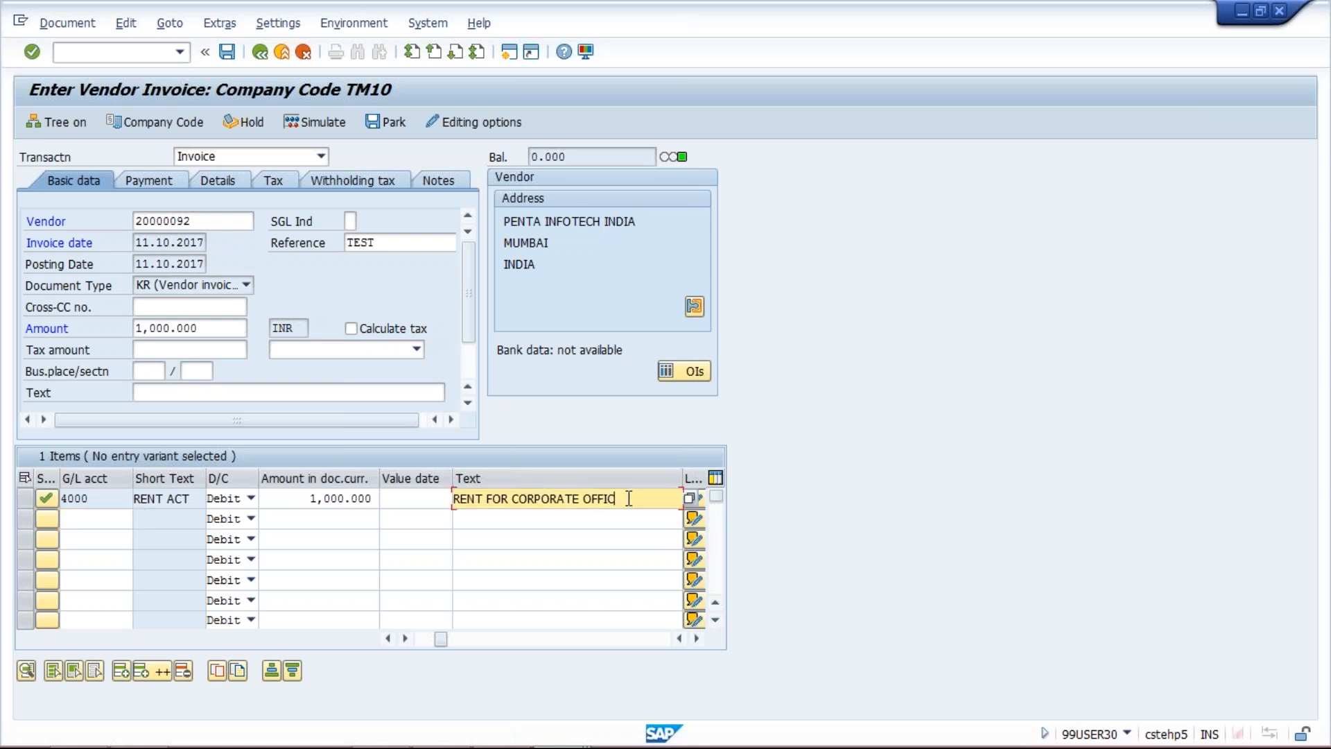
key(ctrl+a)
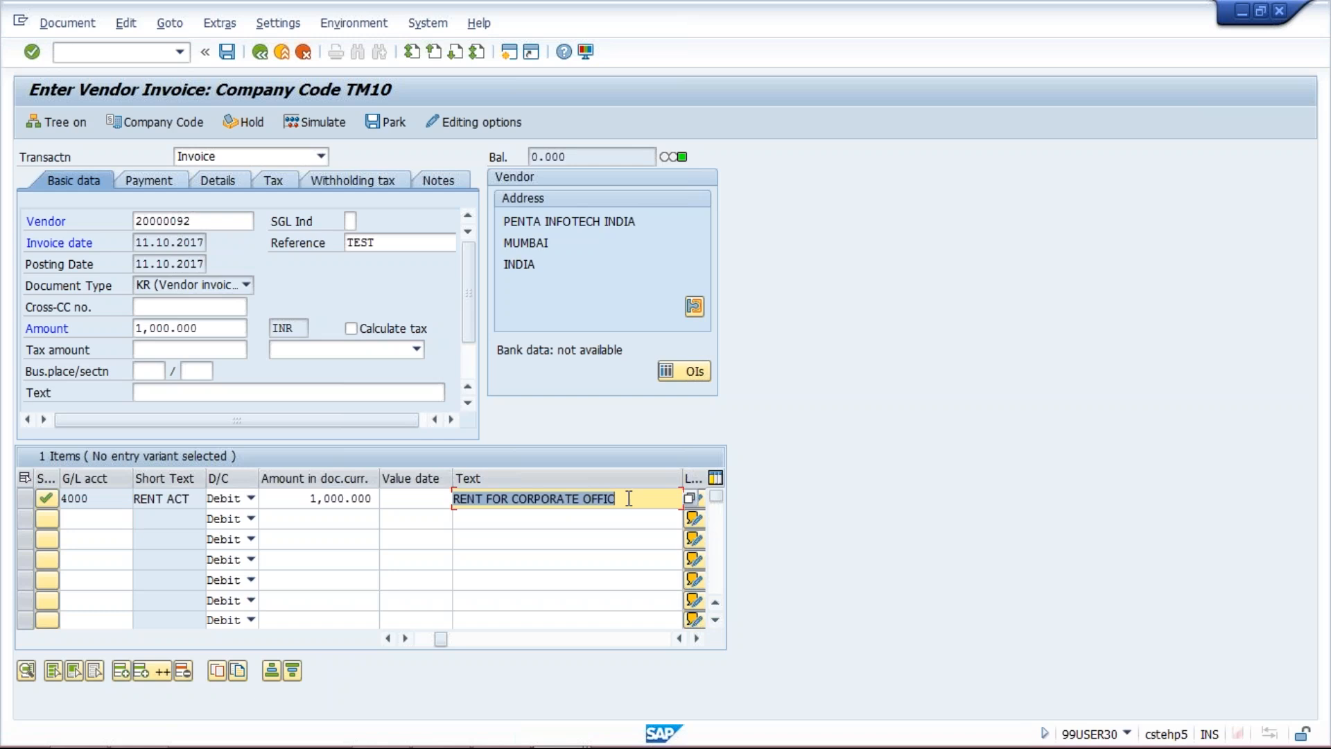
text(ADSDKLJFJKLASJK )
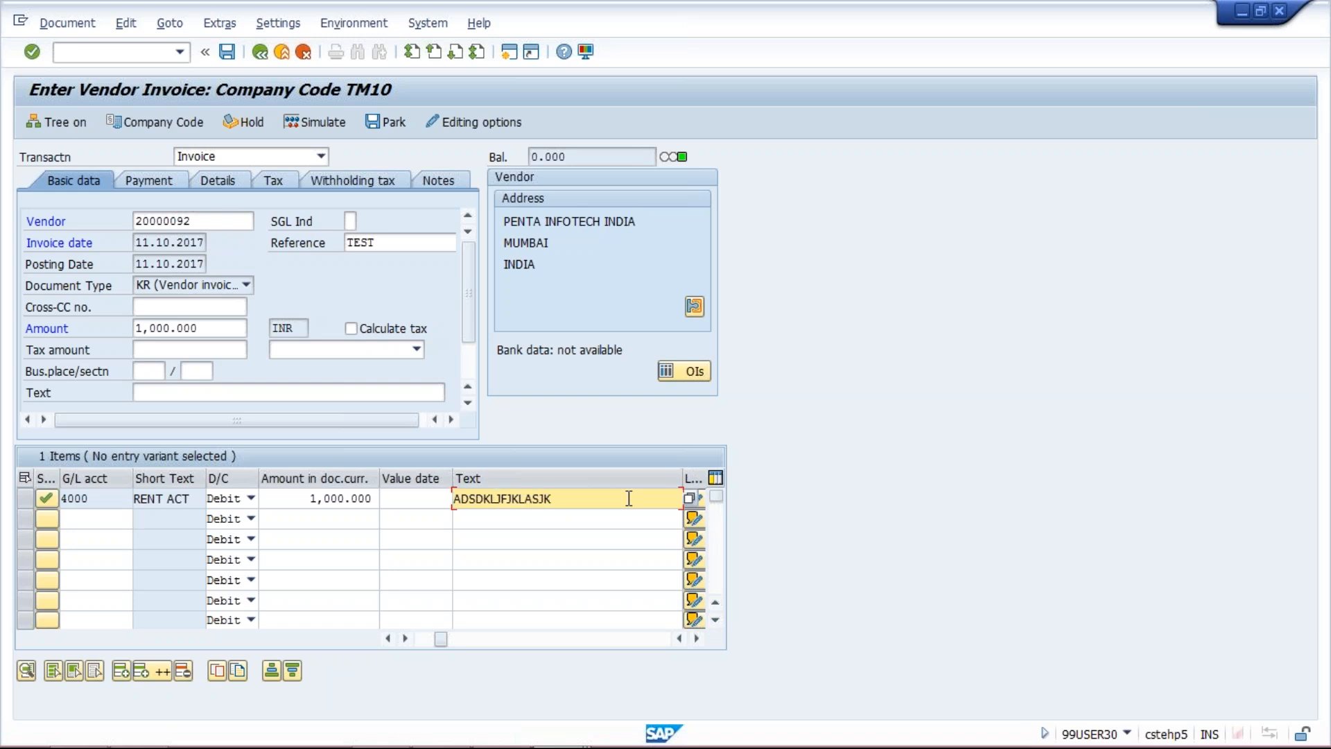
text(FHKLDAJLAL)
key(BackSpace)
key(BackSpace)
key(BackSpace)
text(MMMMMMMMM)
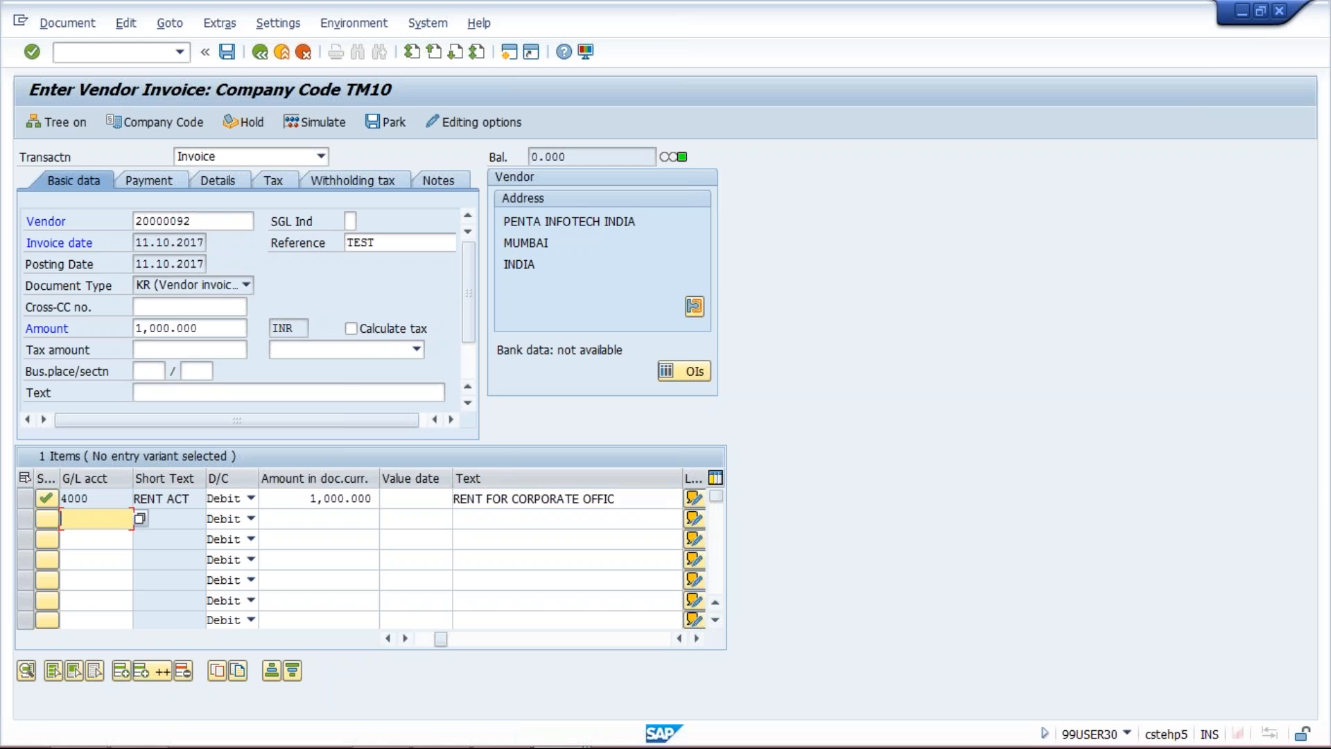
Overwrite the G/L 4000 item's text with arbitrary text beginning AKLJKLAJLFA, revalidate the line, and post the vendor invoice
click(615, 498)
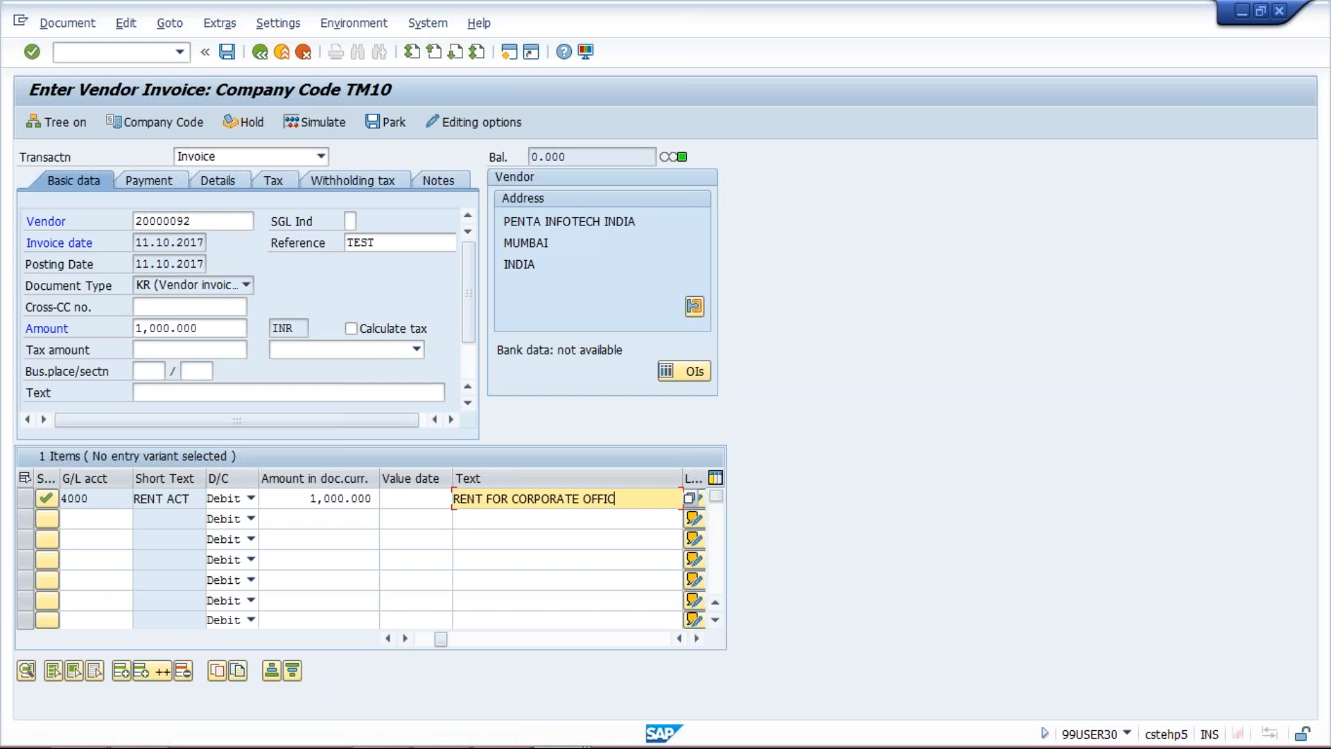
key(shift+Home)
text(AKLJKLAJLFAJKAJKJF)
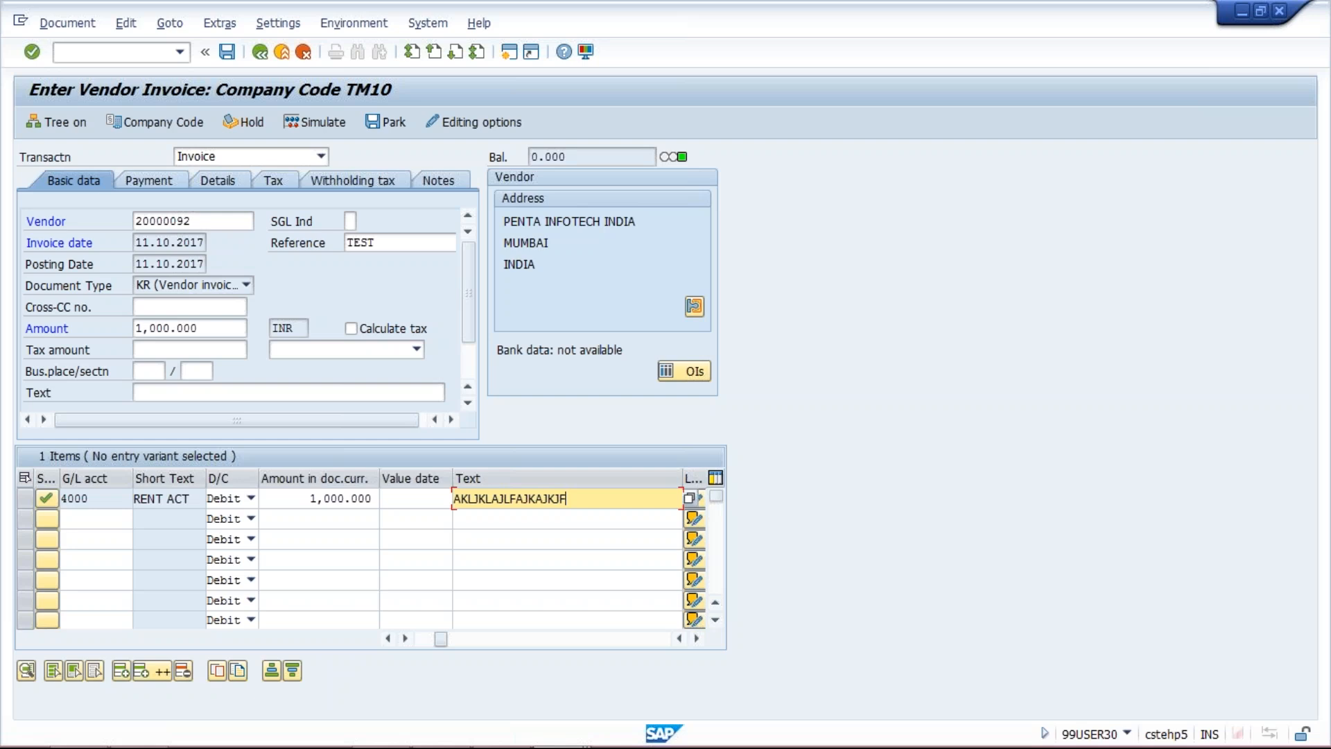
key(Return)
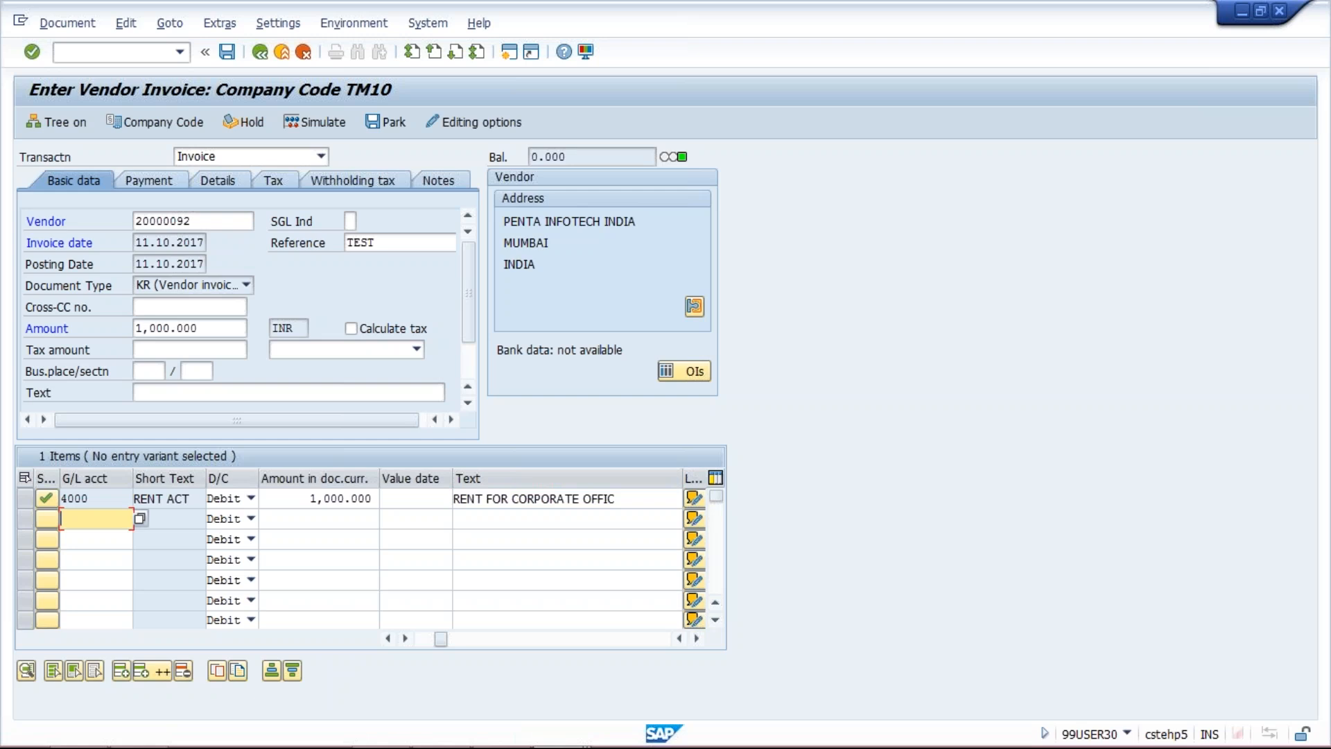
click(227, 52)
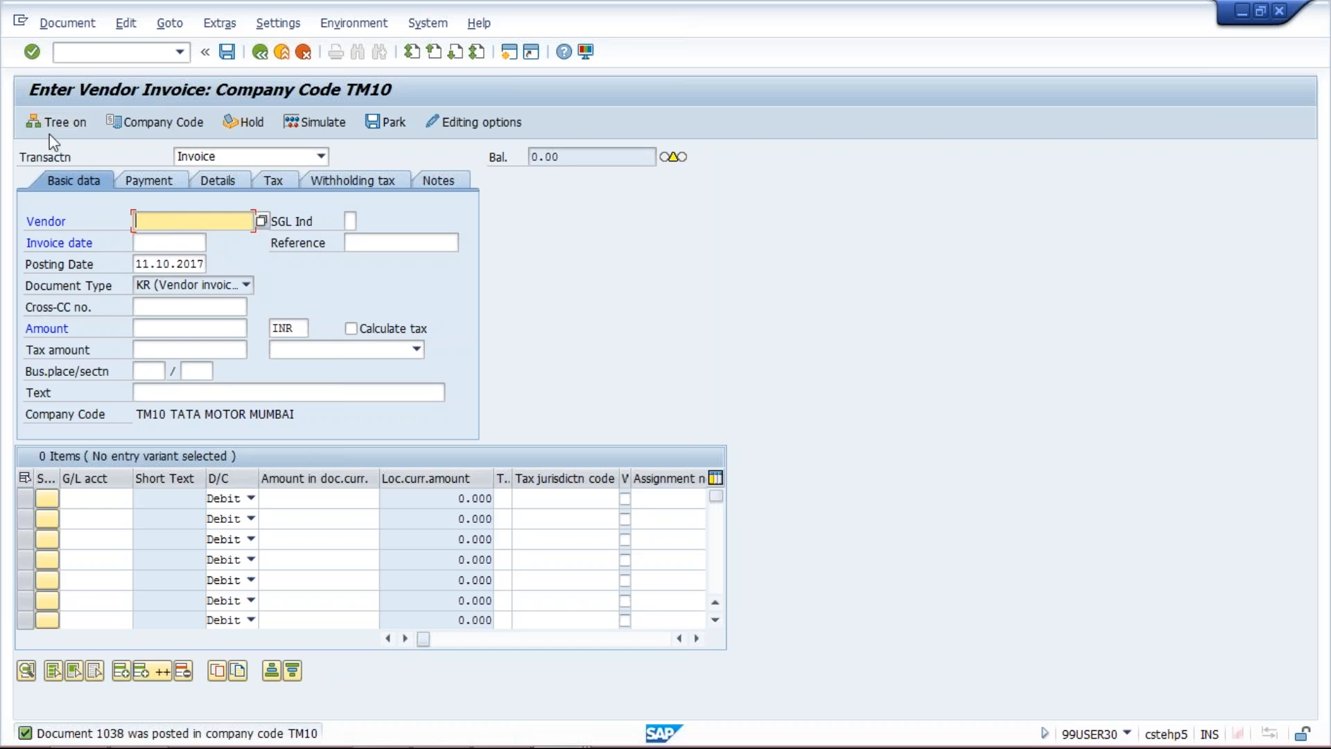
Run transaction FBL3N to list the open items of G/L account 4000 in company code TM10
click(98, 52)
text(/NFBL)
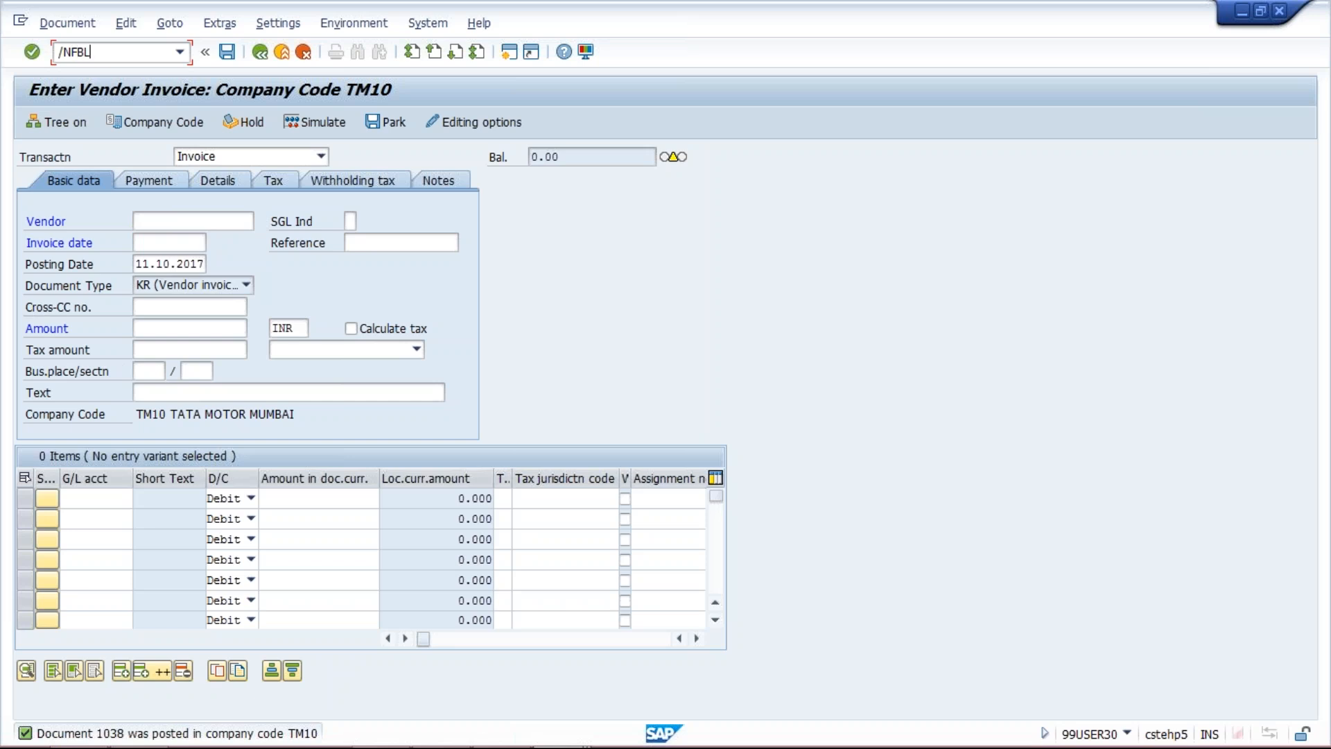
text(3N)
key(Return)
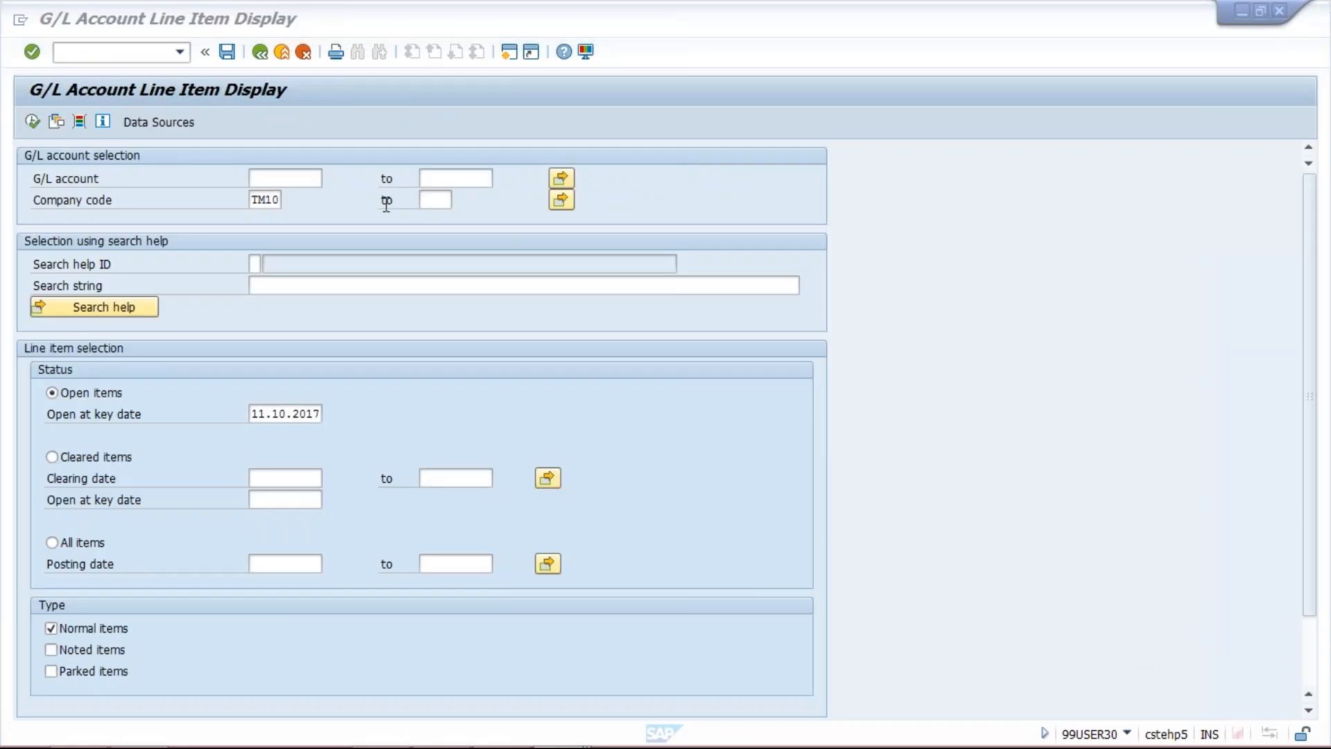
click(301, 179)
text(4000)
click(32, 122)
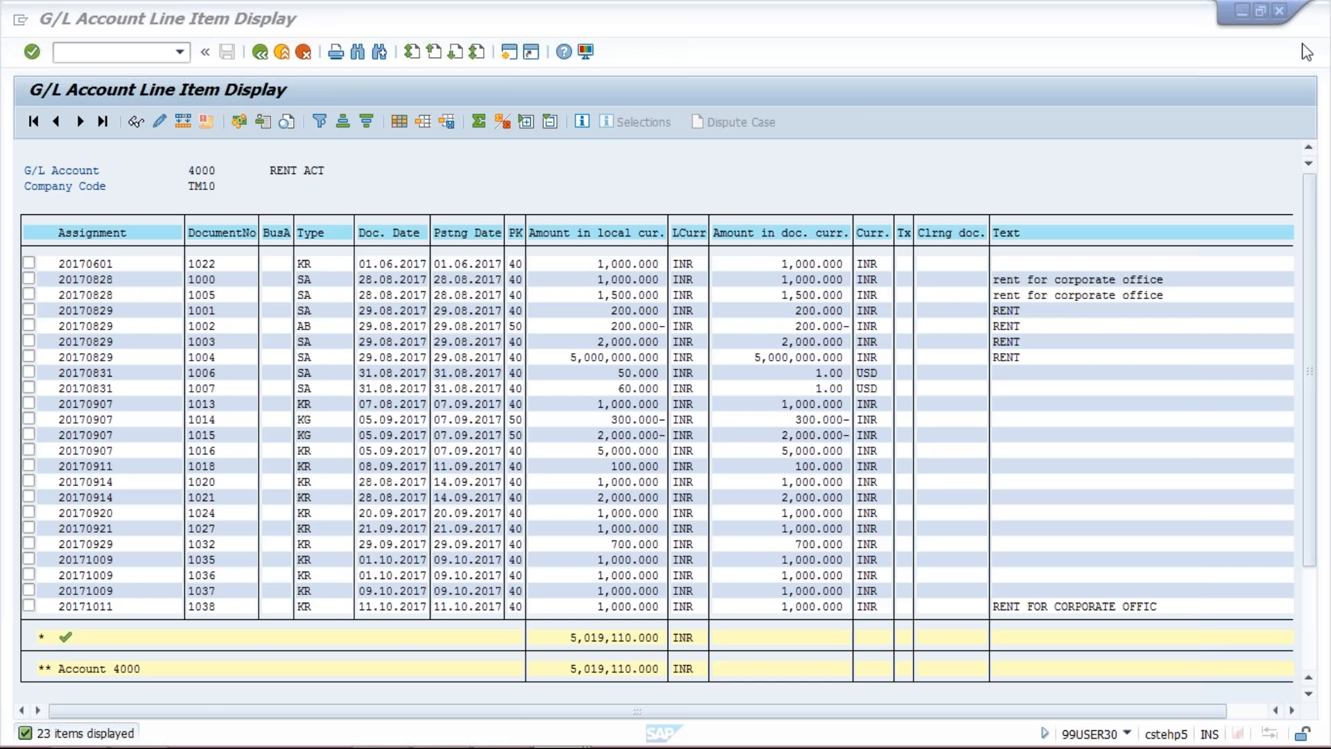
Sort the G/L 4000 line items by posting date in descending order and check the text of the newest item
click(1107, 297)
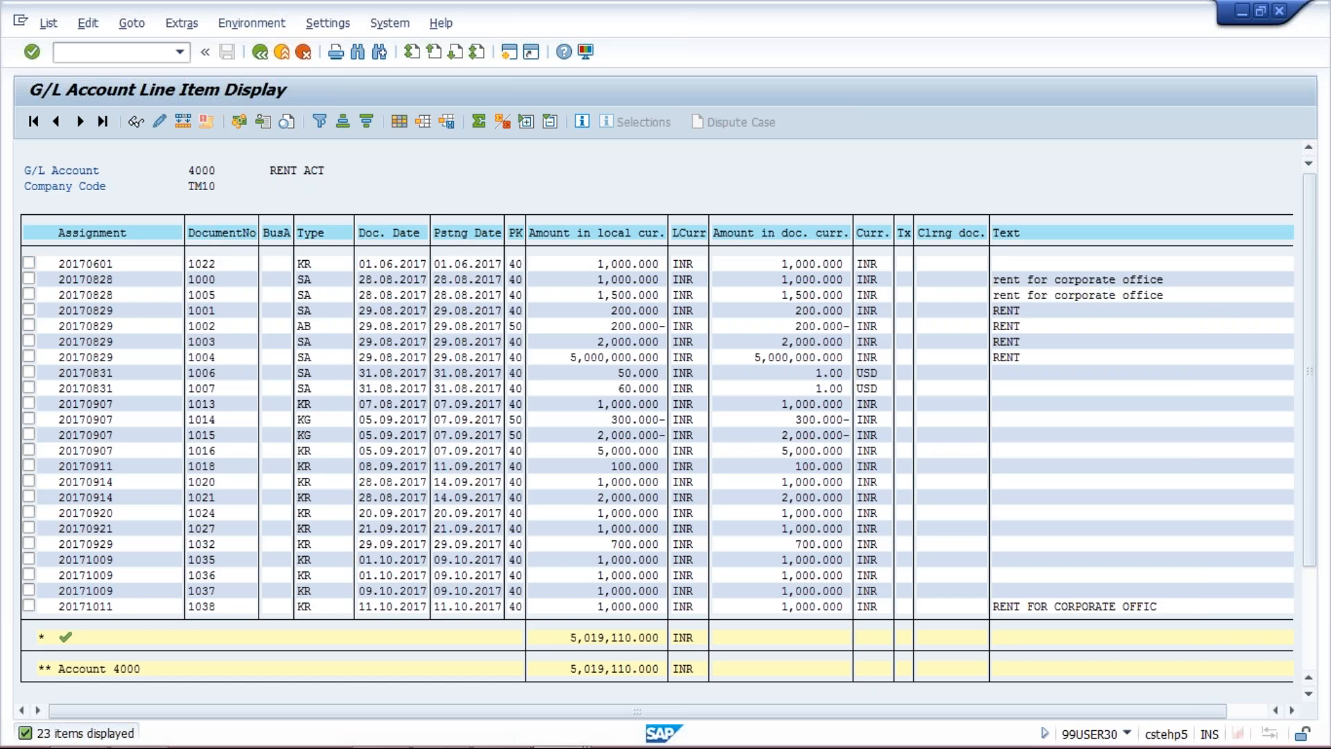
click(464, 234)
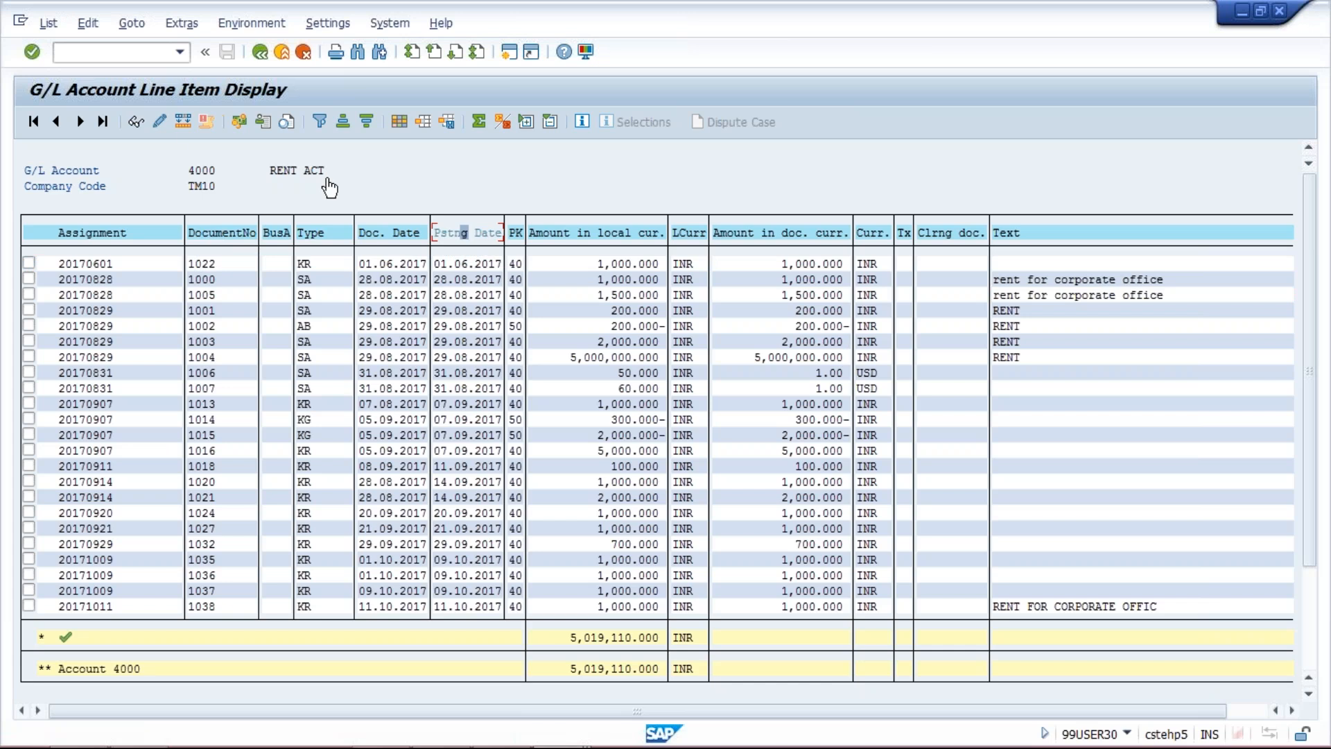
click(344, 123)
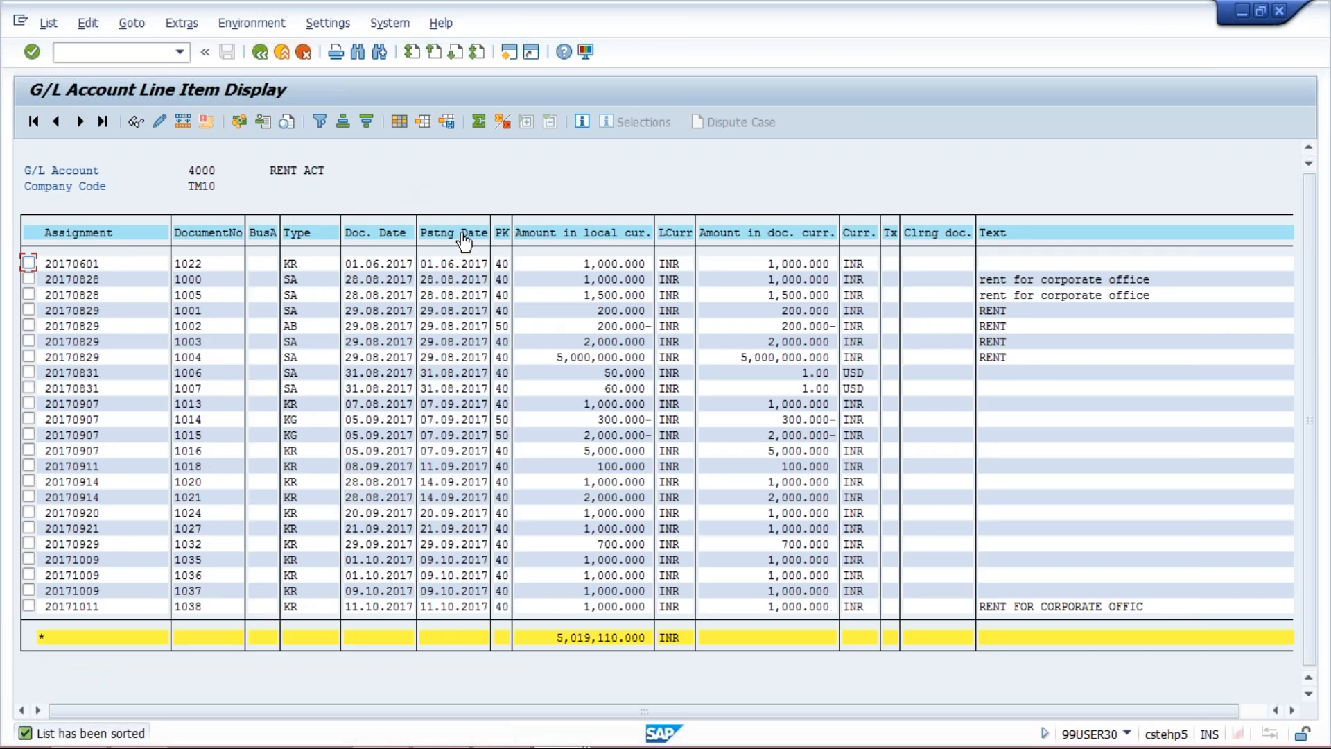
click(463, 233)
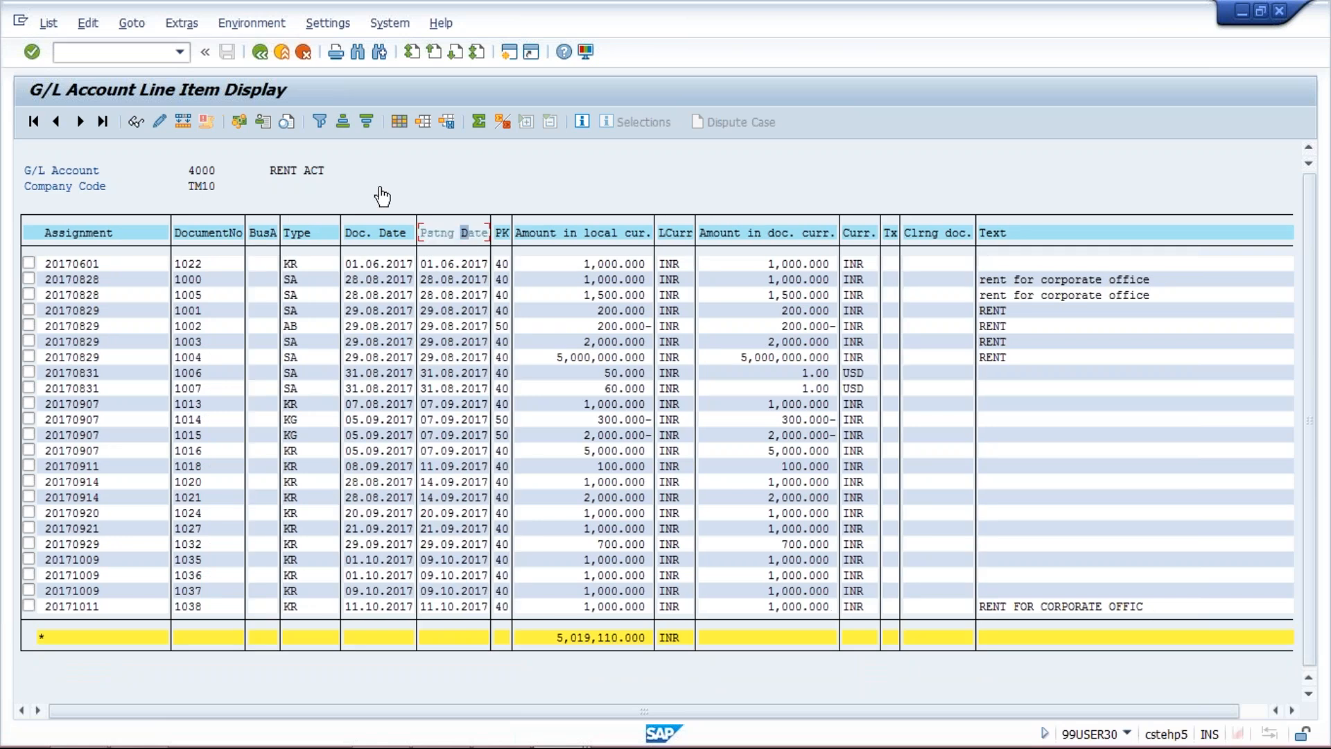
click(367, 123)
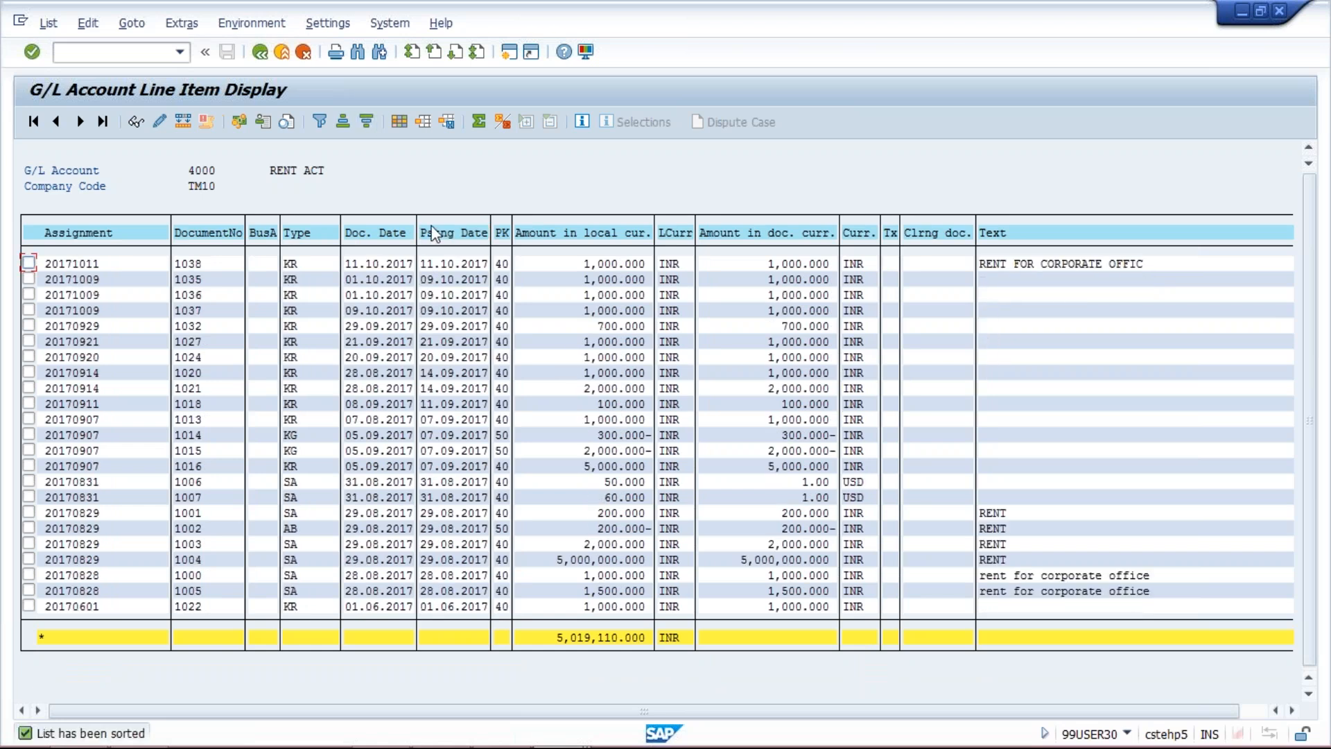
click(457, 264)
click(1046, 265)
click(1003, 265)
click(1086, 265)
click(1023, 265)
Switch to the substitution entries session, clear the activation level of the TM10 call-up point 2 substitution, and save
mouse_move(598, 740)
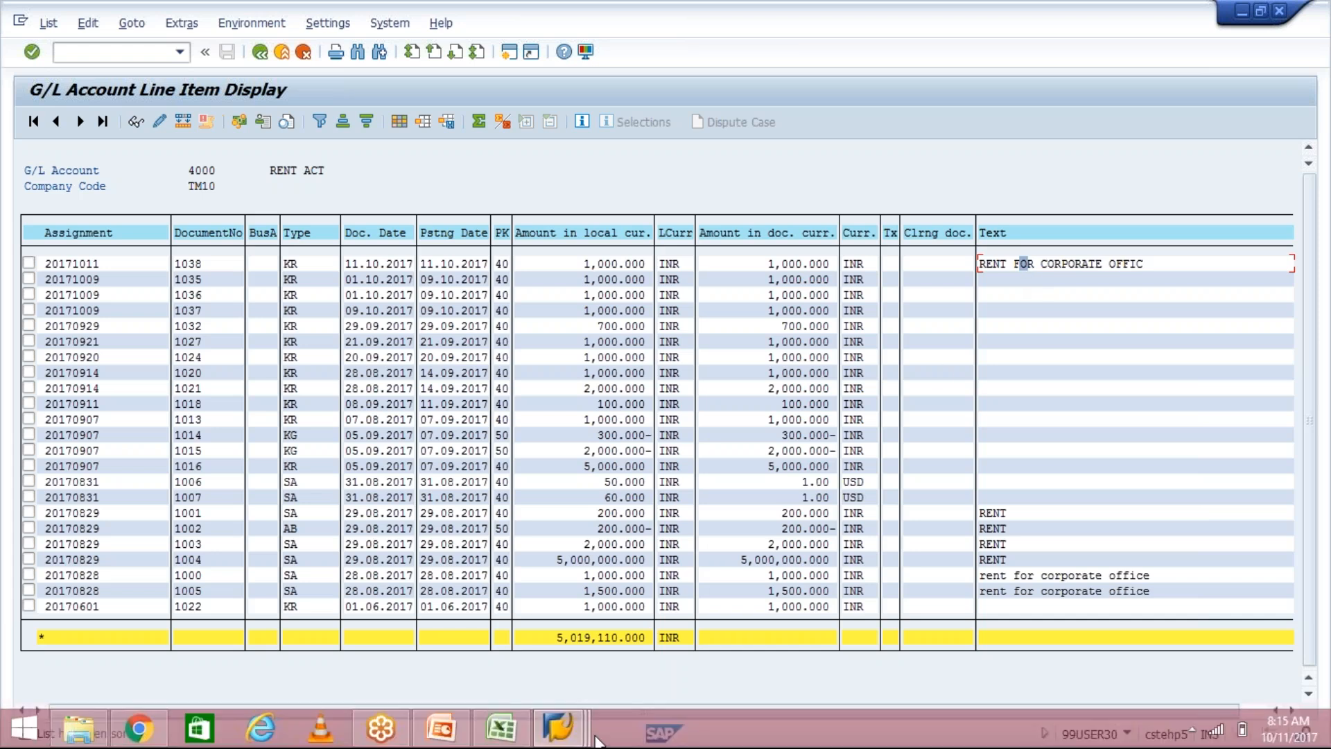
click(574, 739)
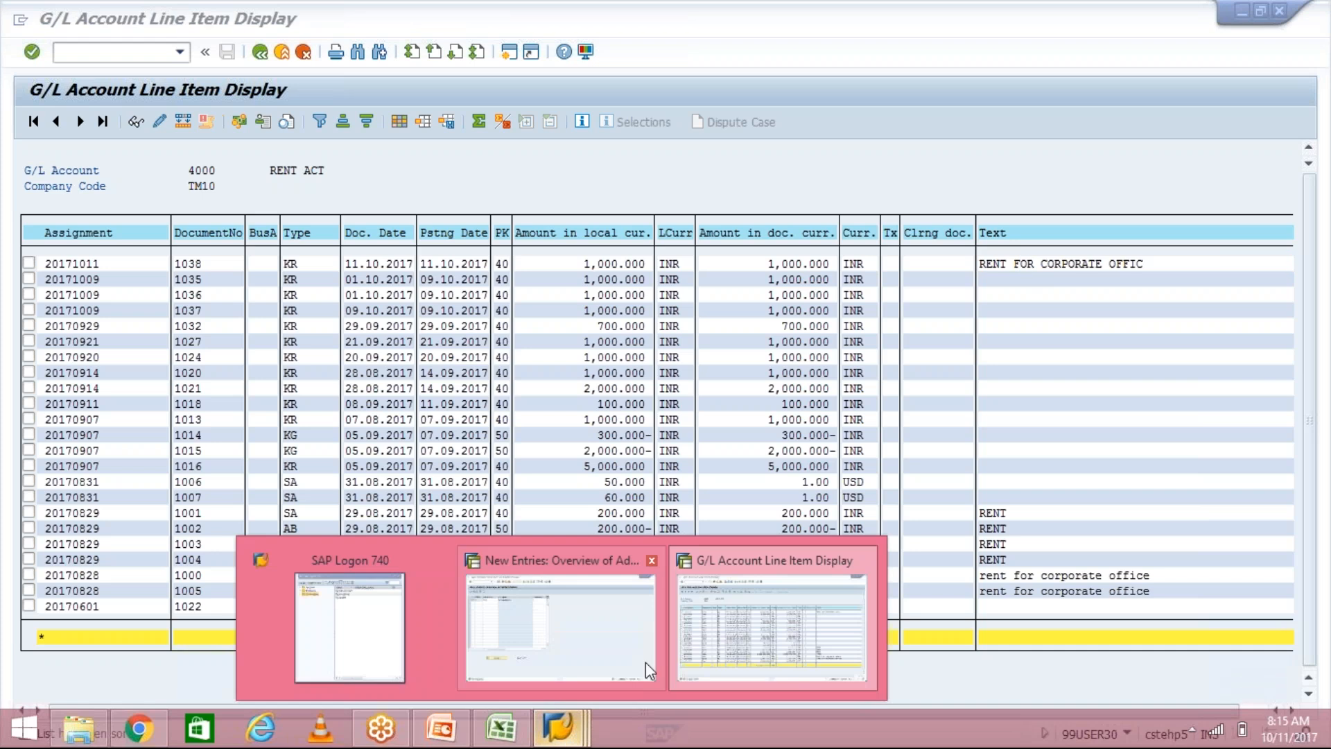
click(584, 638)
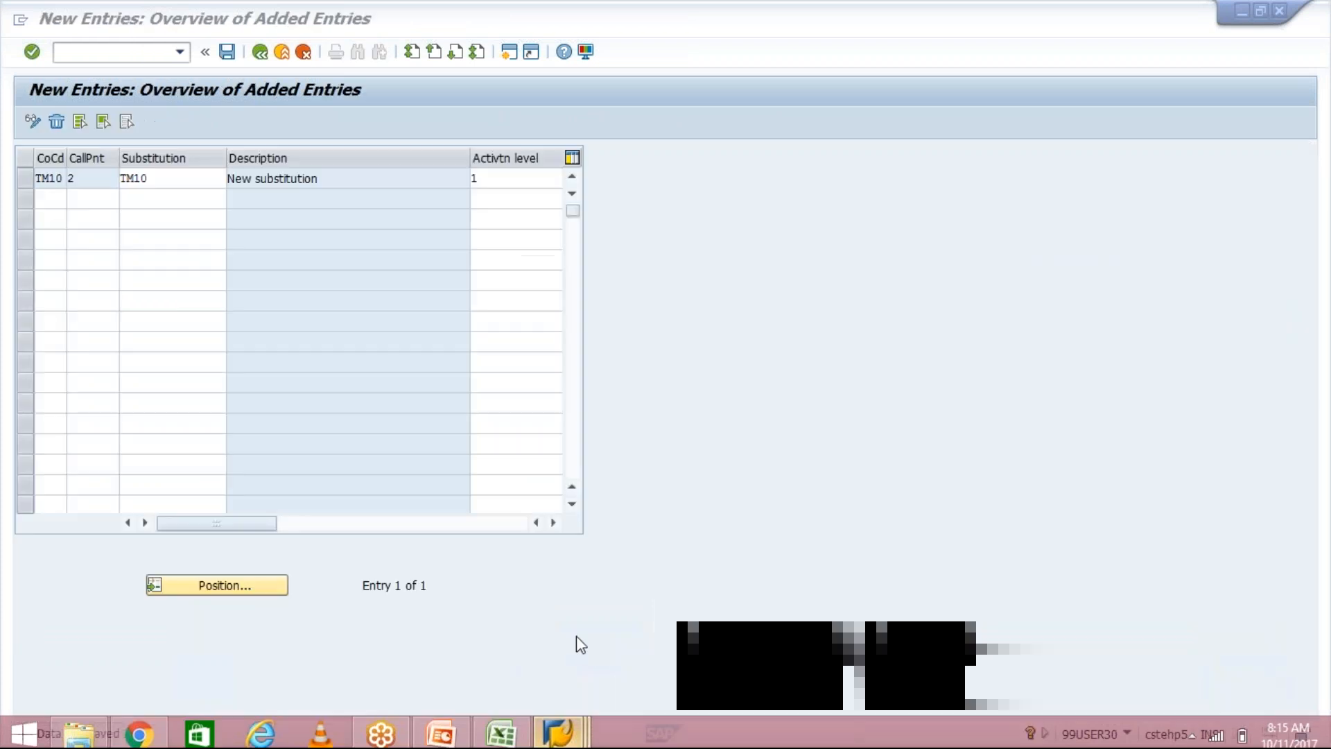
click(513, 178)
key(BackSpace)
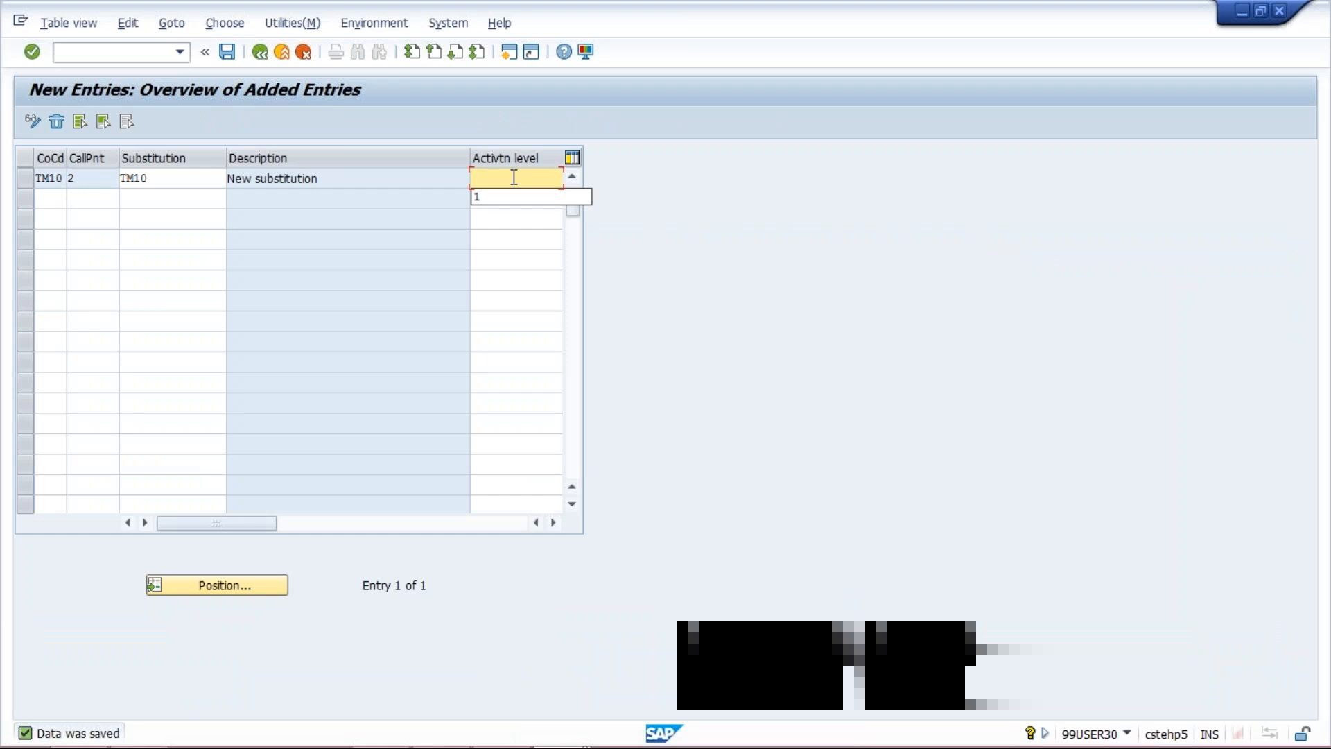
click(628, 183)
click(235, 53)
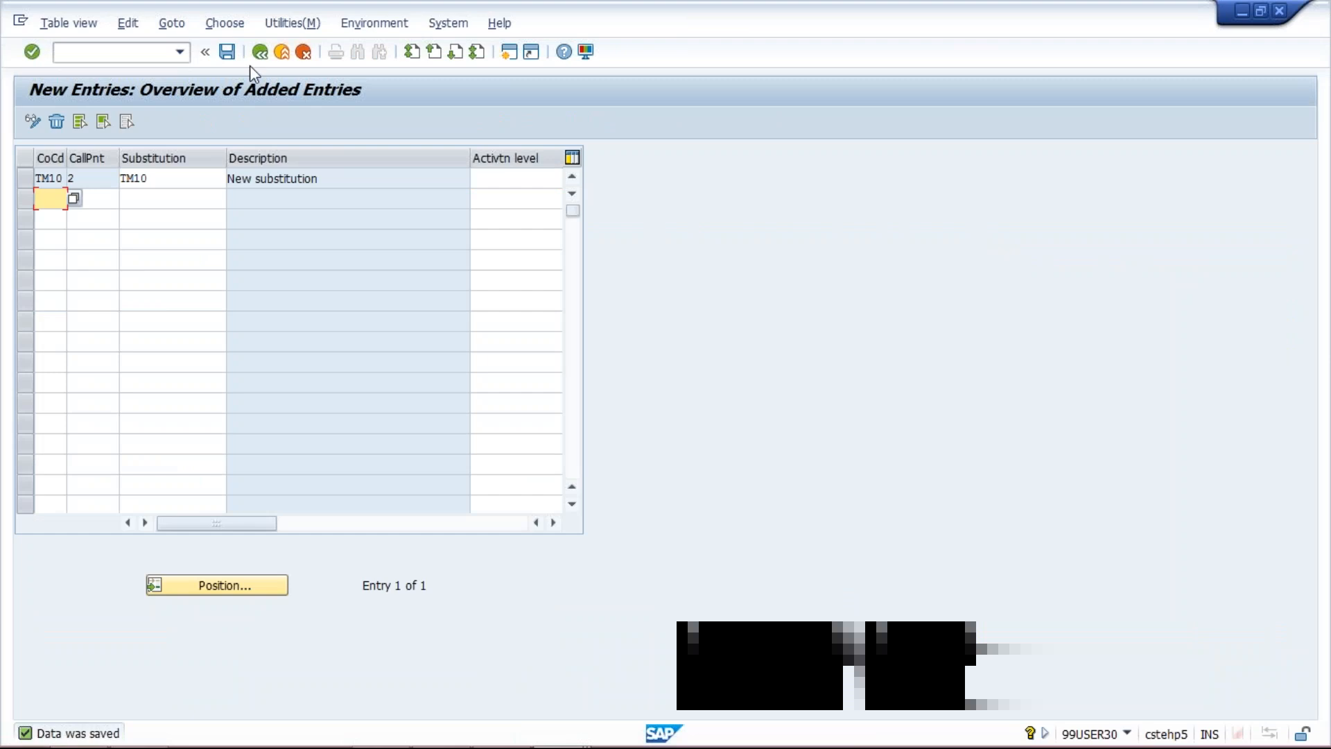
click(494, 180)
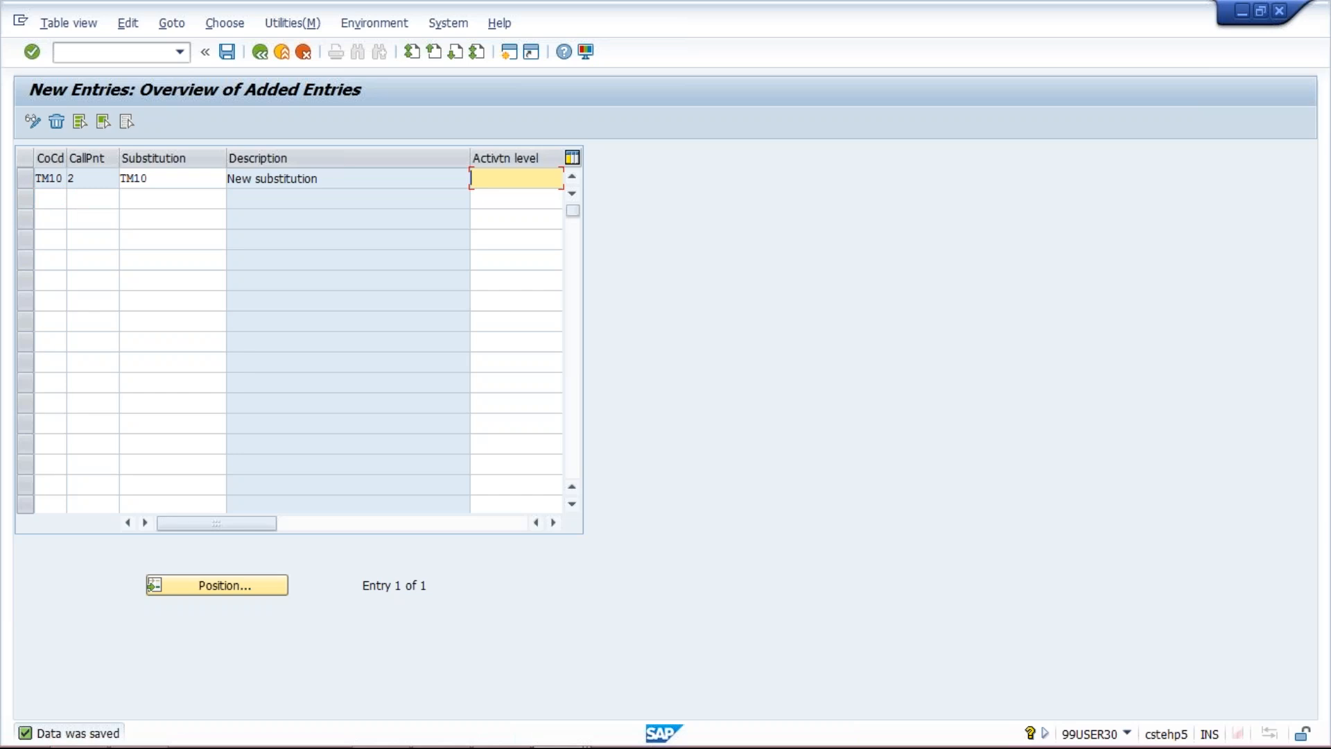
Open transaction OB28 and position the list of accounting document validations at company code TM10
click(178, 56)
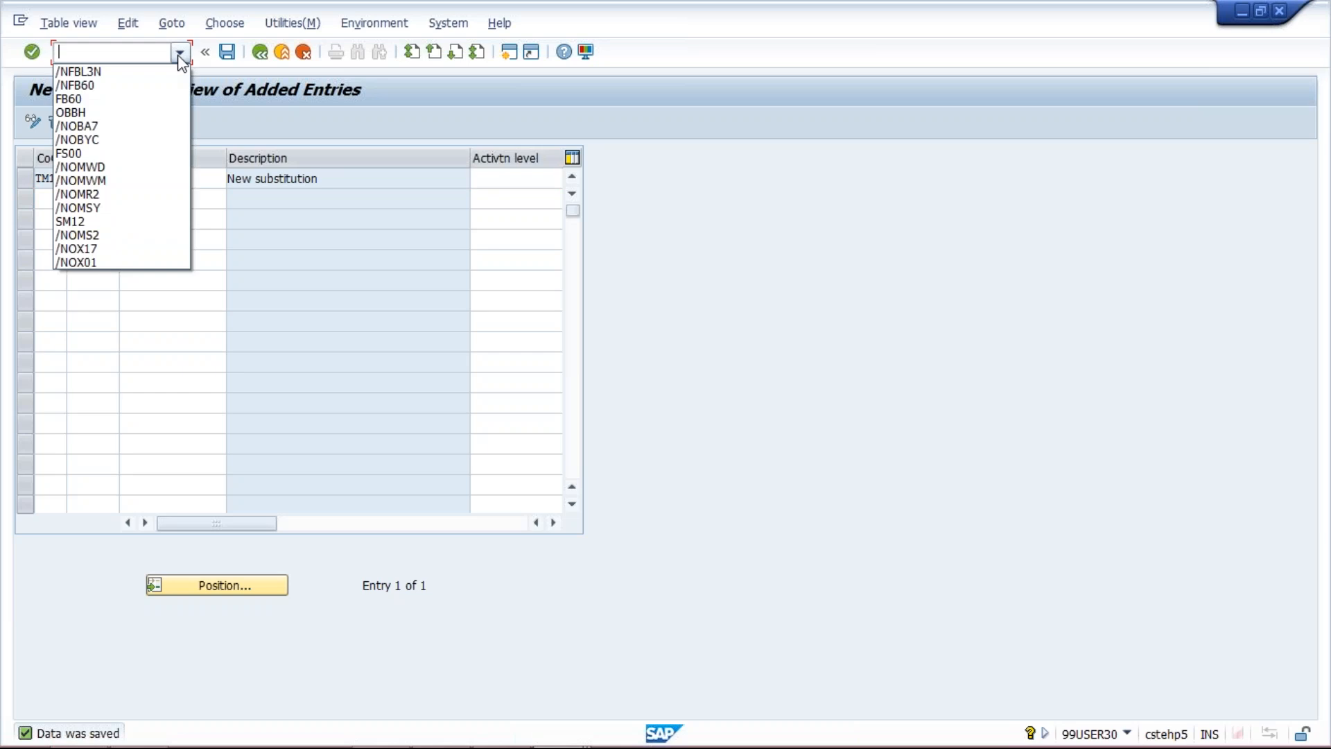
click(115, 52)
text(/NOB28)
key(Return)
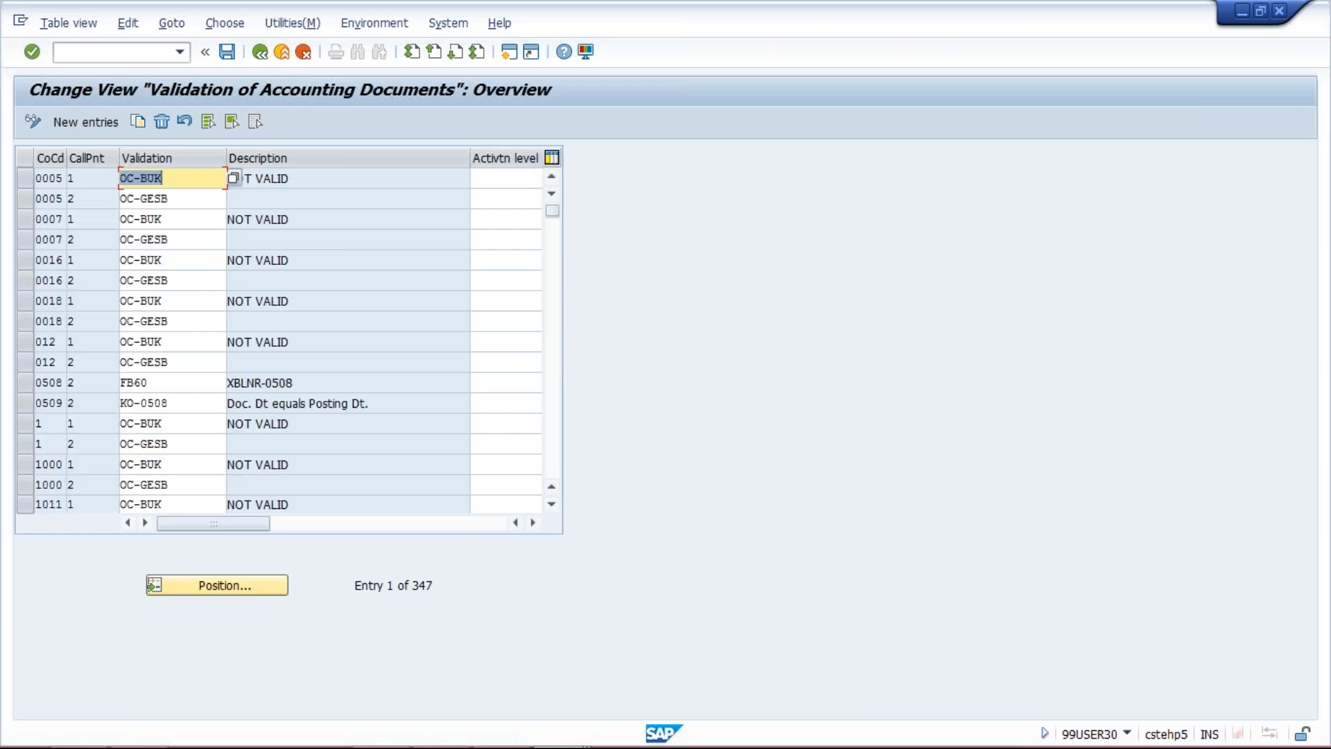
click(227, 586)
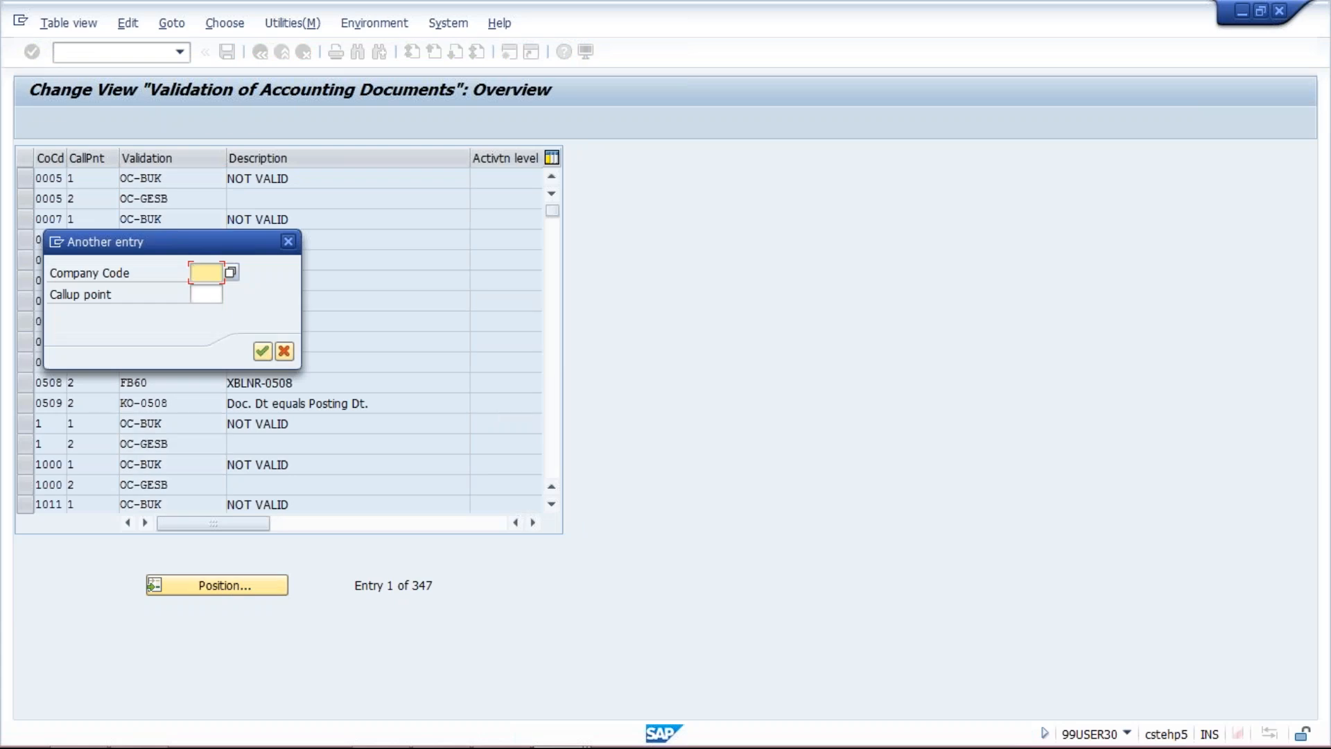
text(TM10)
key(Return)
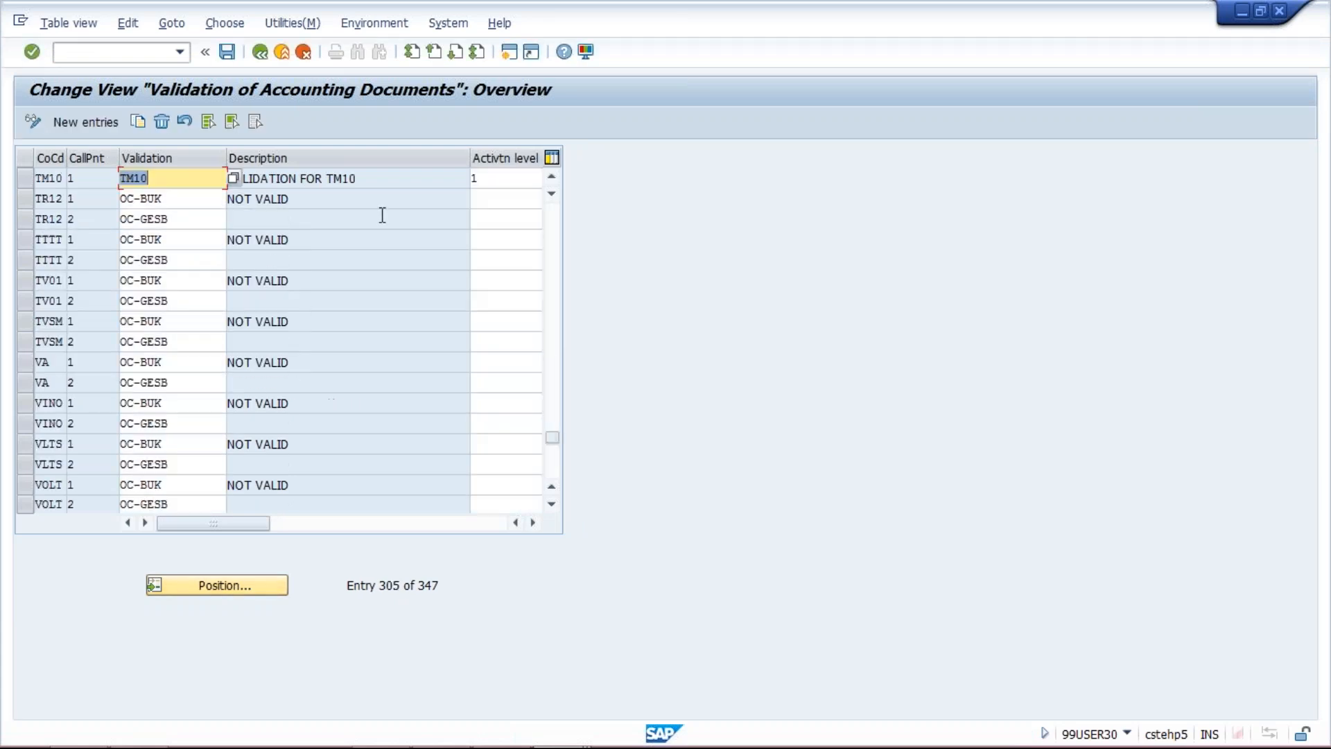
Clear the activation level of the TM10 call-up point 1 validation and save it under customizing request CSTK902554
click(495, 176)
key(BackSpace)
key(F4)
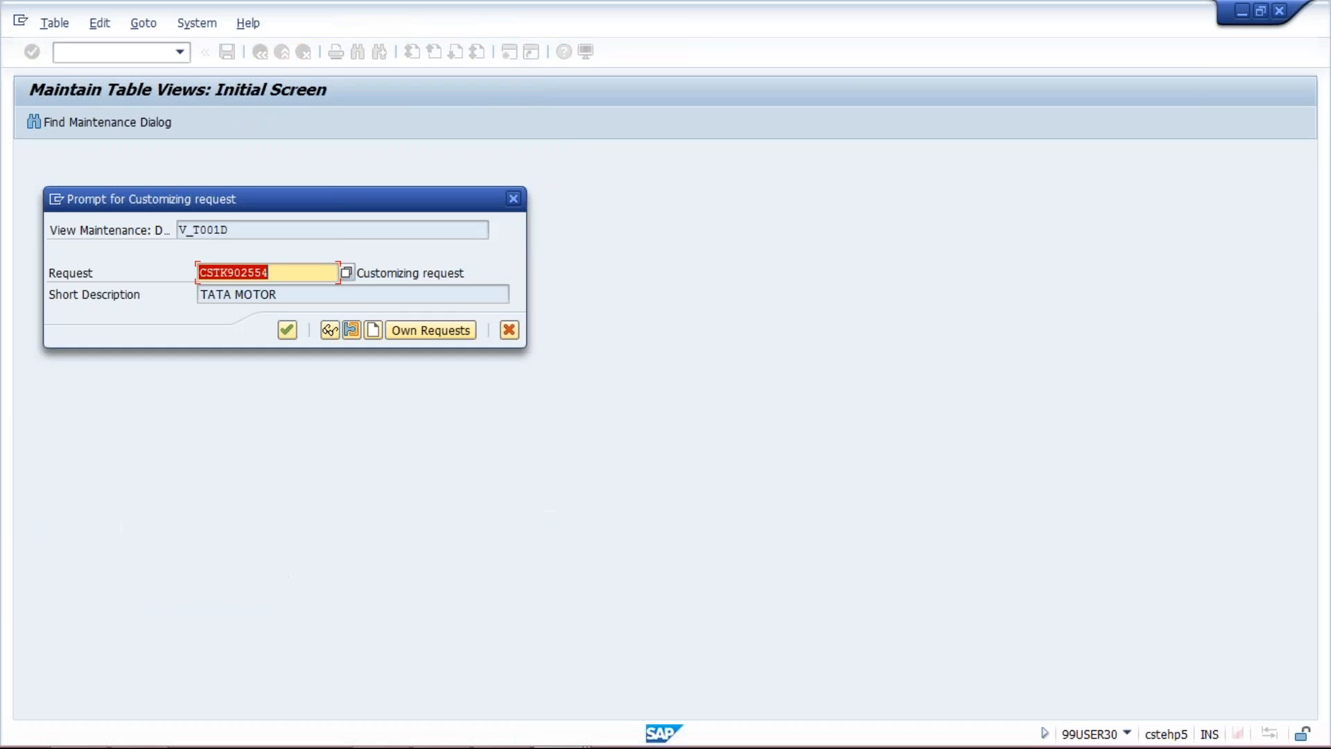
key(Return)
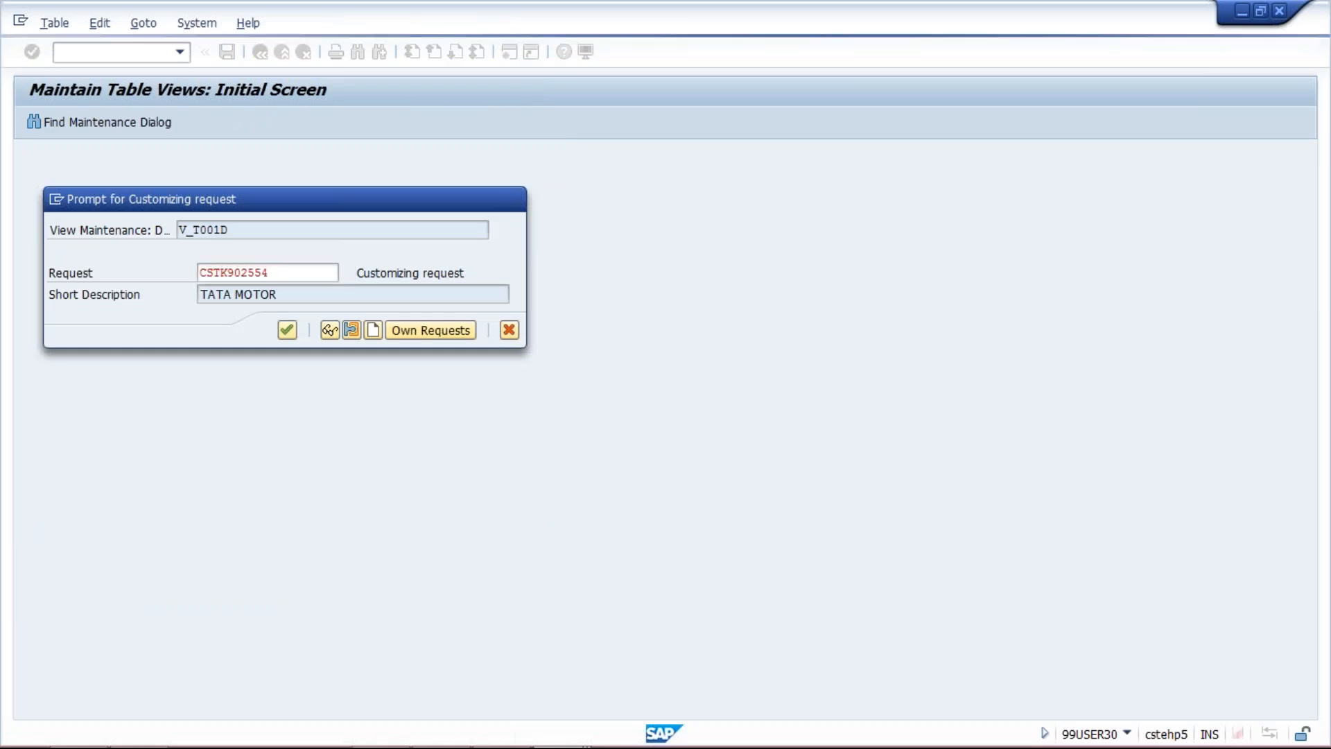
key(Return)
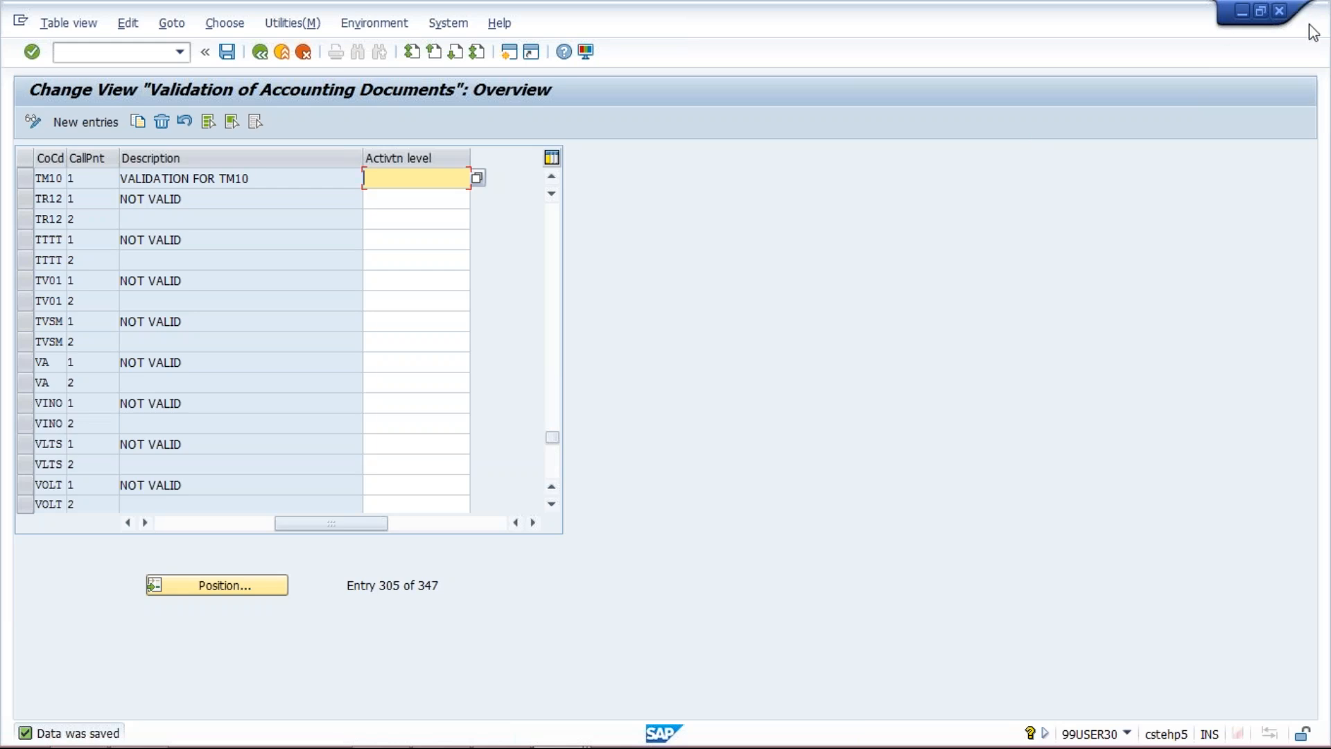
key(alt+Tab)
key(alt+Tab)
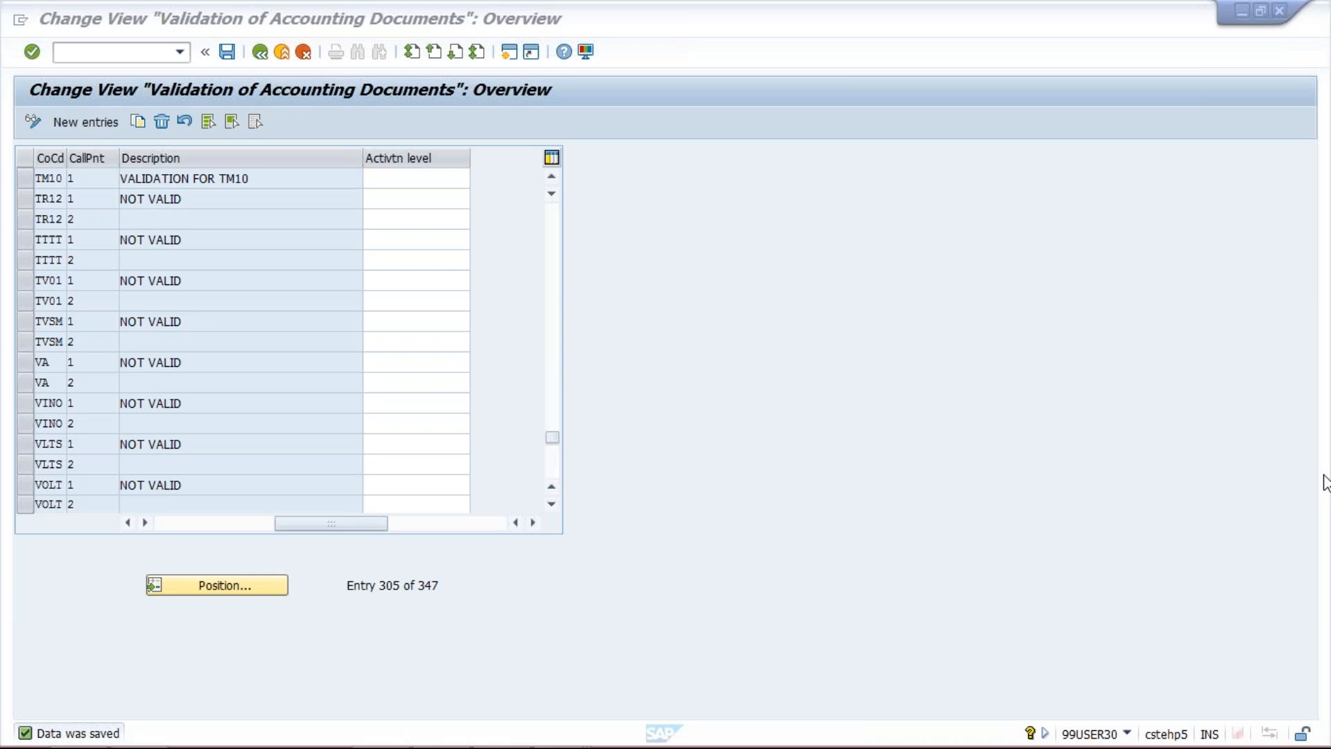